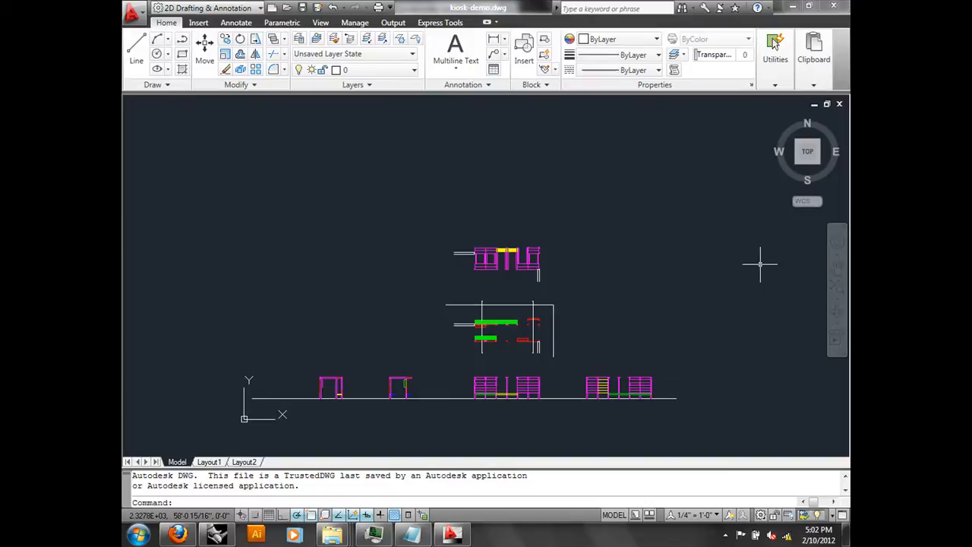
Step: Look over the kiosk drawing's floor plan, roof plan, elevations and sections
scroll(471, 250, up, 6)
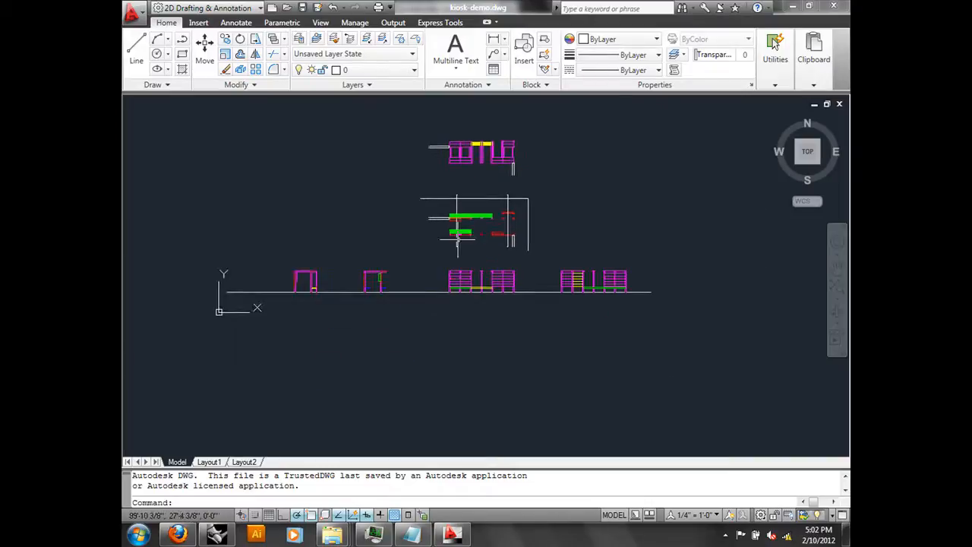
scroll(492, 302, up, 3)
middle_drag(597, 317, 491, 309)
middle_drag(785, 275, 485, 258)
middle_drag(576, 247, 322, 250)
middle_drag(251, 222, 530, 341)
middle_drag(359, 219, 527, 341)
middle_drag(498, 272, 597, 308)
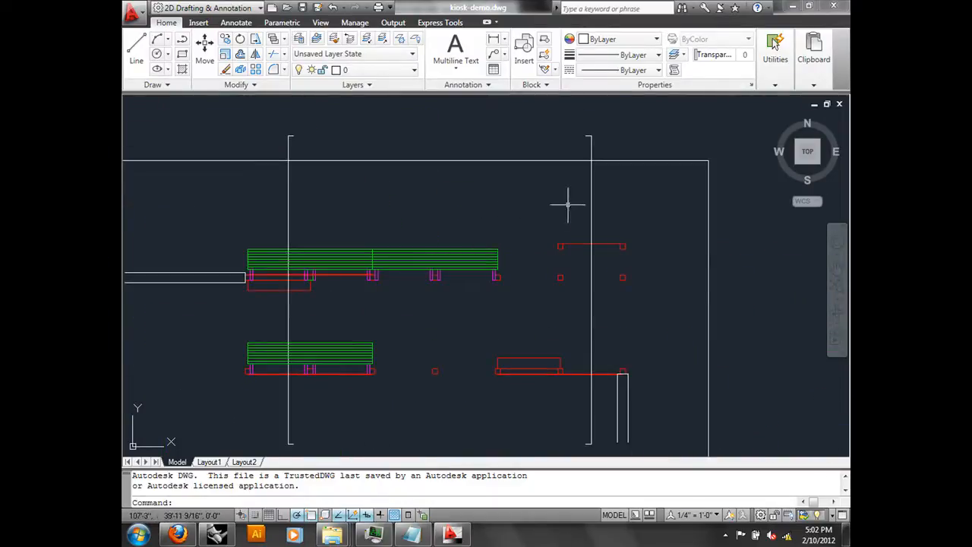
middle_drag(423, 189, 423, 365)
mouse_move(484, 185)
middle_down()
mouse_move(480, 367)
mouse_move(464, 375)
mouse_move(492, 353)
middle_up()
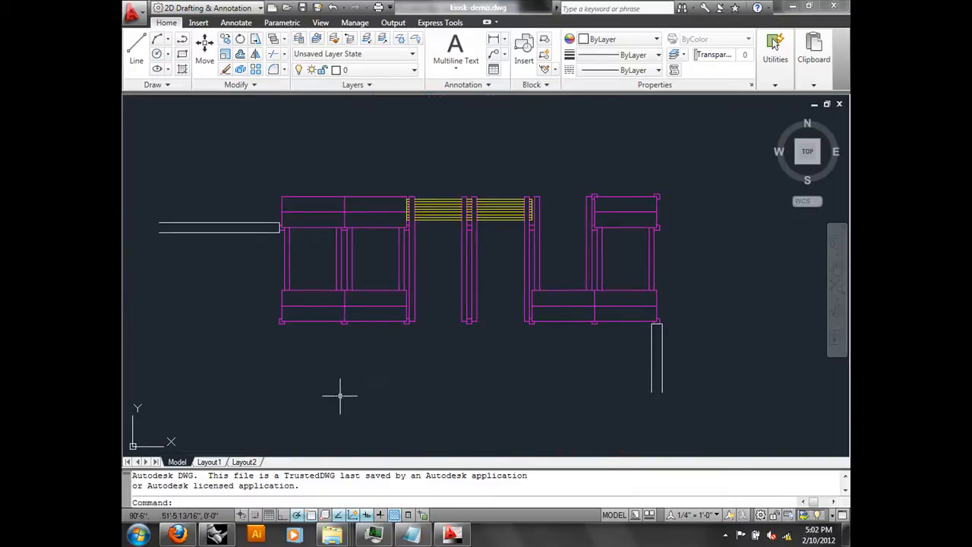
middle_drag(377, 388, 503, 249)
middle_drag(395, 327, 547, 135)
middle_drag(261, 355, 509, 145)
mouse_move(302, 325)
middle_down()
mouse_move(452, 190)
mouse_move(542, 278)
middle_up()
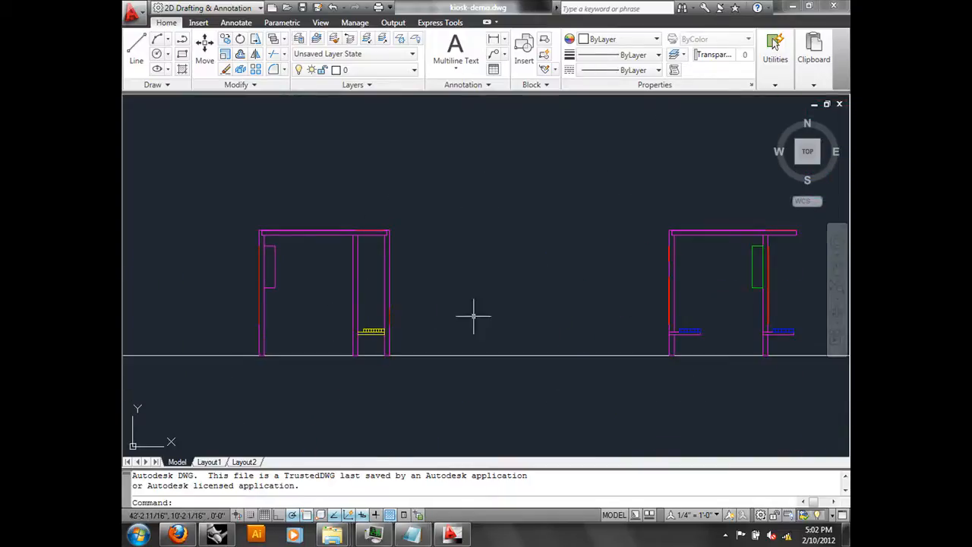
Step: Switch to Rhino, start a new model from the Large Objects - Inches template without saving the old one, and close the Properties panel
click(217, 535)
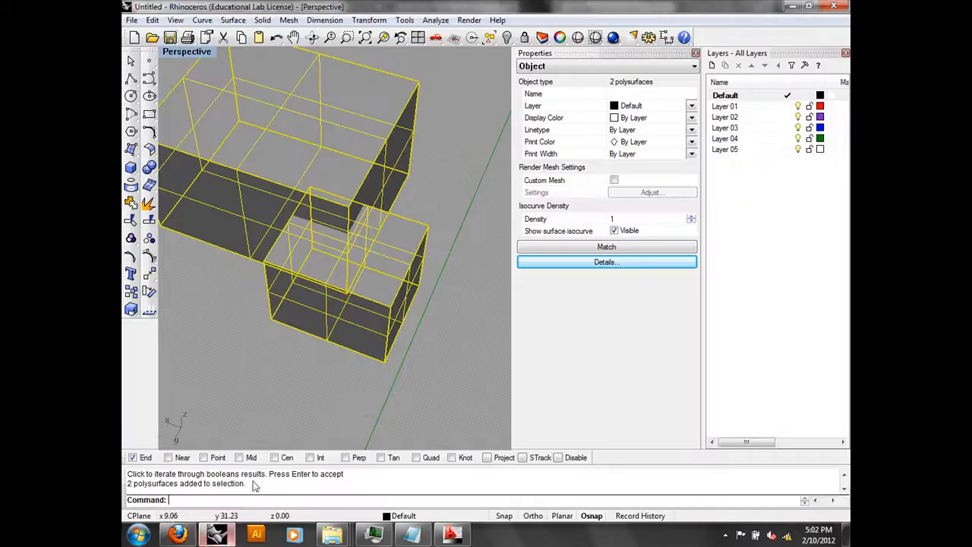
click(131, 21)
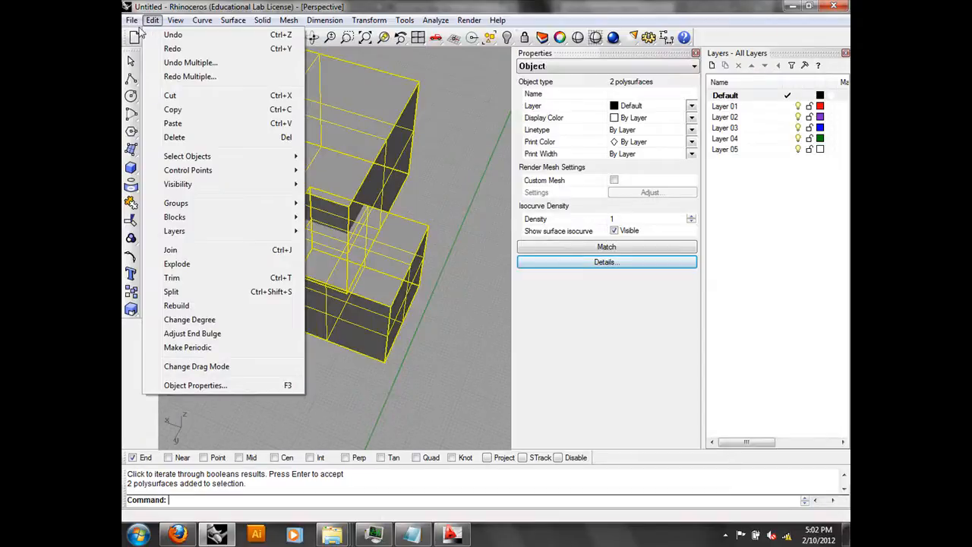
click(133, 35)
click(505, 296)
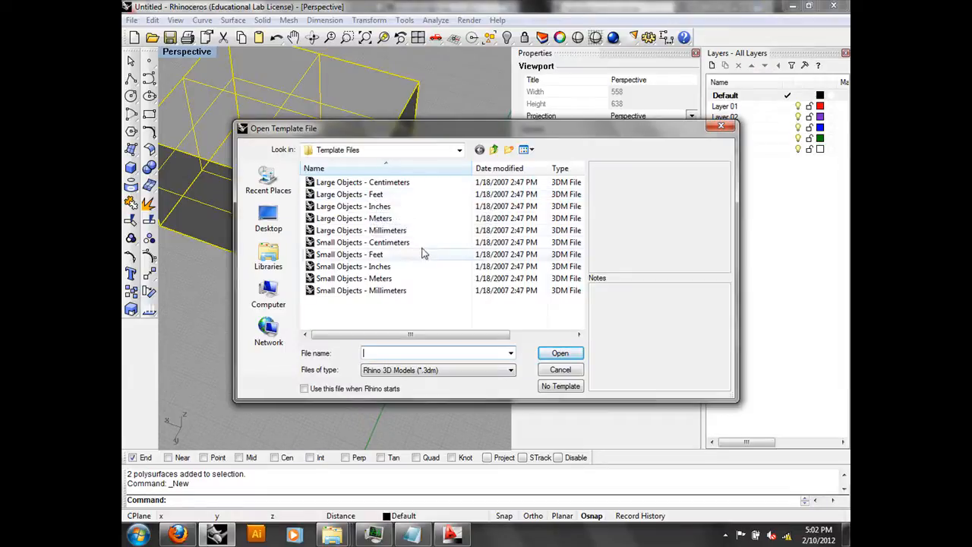
double_click(390, 207)
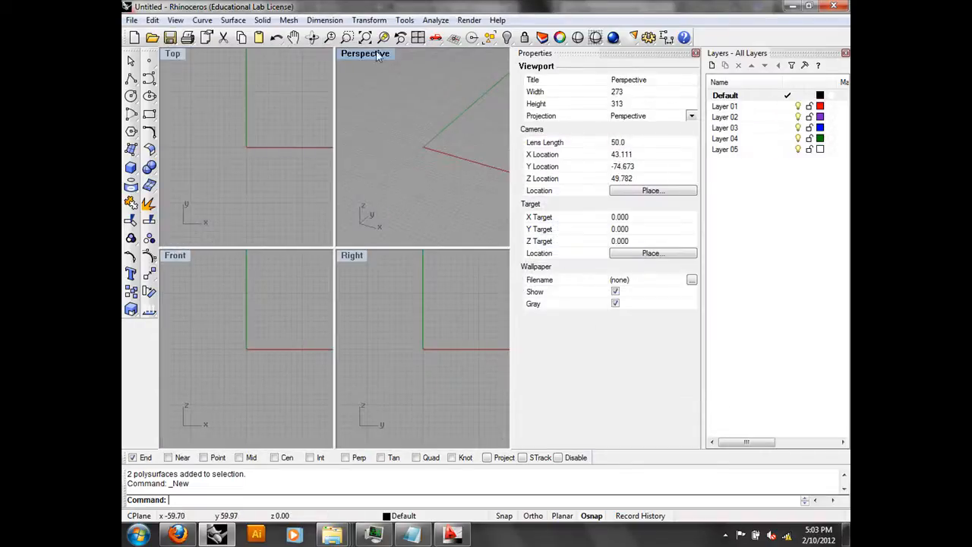
click(695, 54)
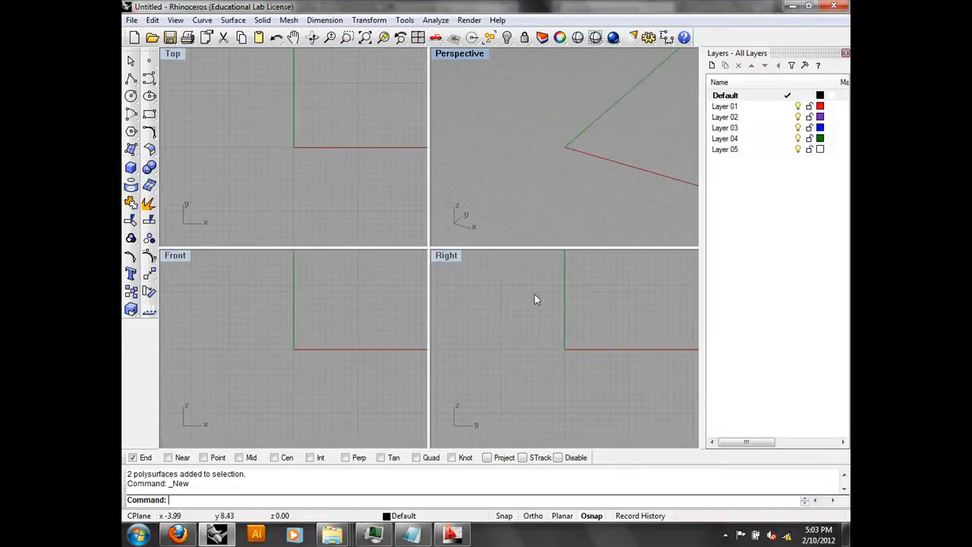
Step: Switch to AutoCAD to view the kiosk section drawings again and return to Rhino
mouse_move(460, 537)
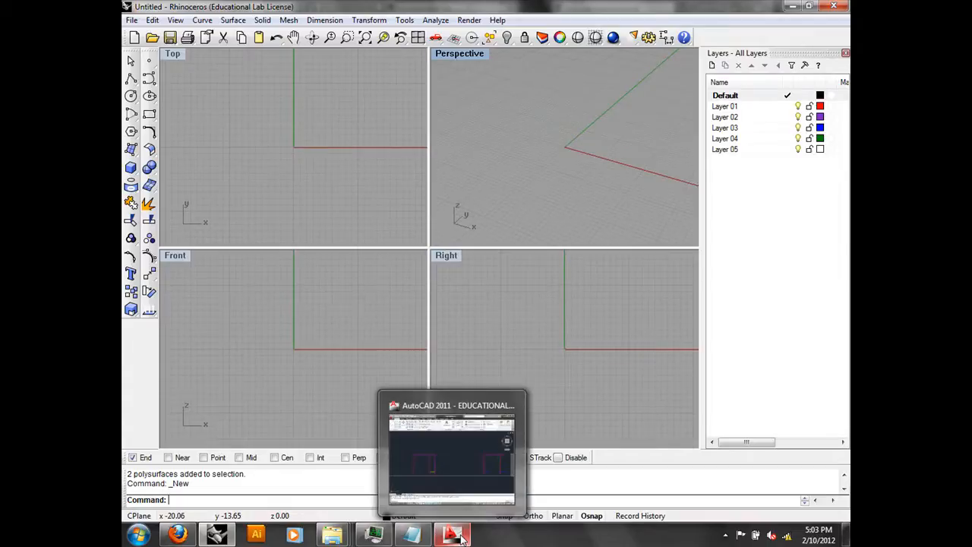
click(459, 537)
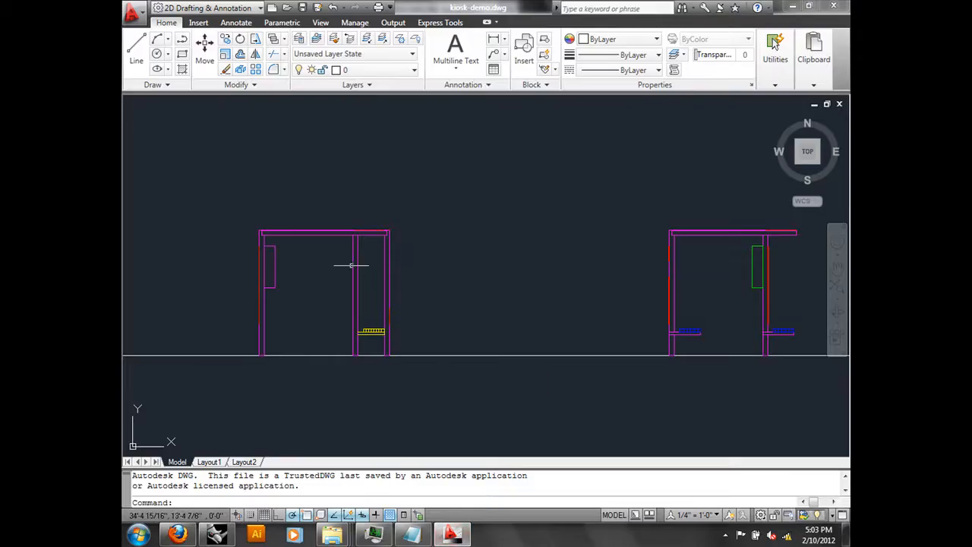
key(alt+Tab)
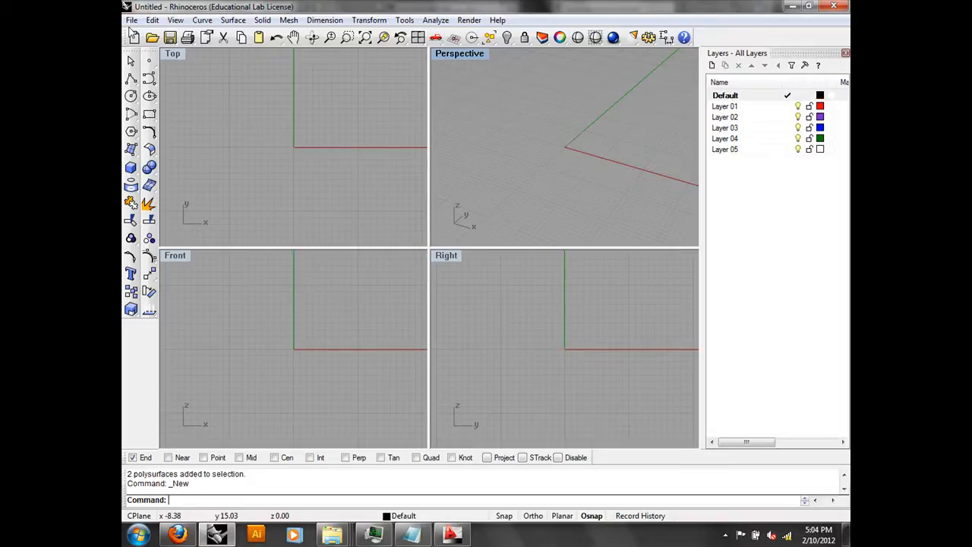
Step: Set the model units in the document's unit settings
click(131, 19)
mouse_move(152, 19)
key(Escape)
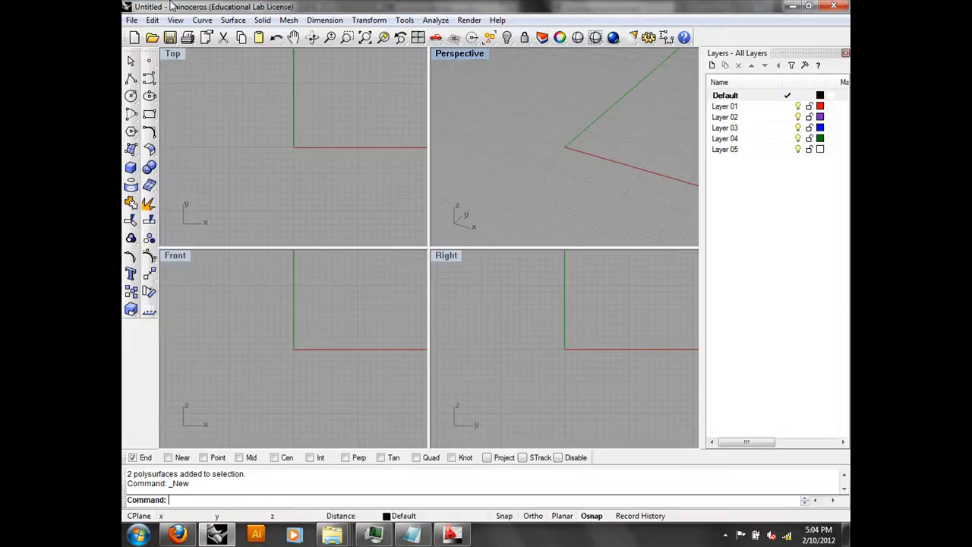
text(Units)
key(Return)
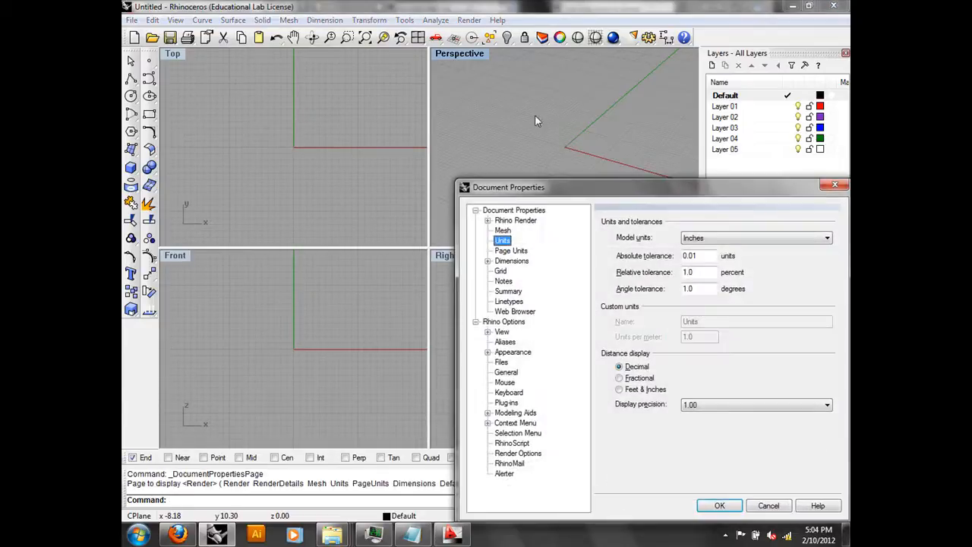
click(740, 240)
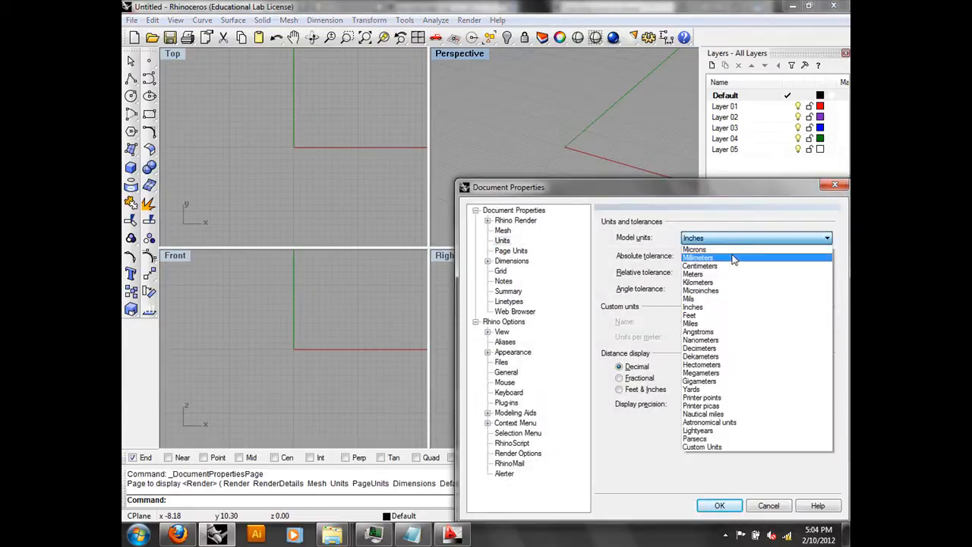
click(723, 314)
click(719, 505)
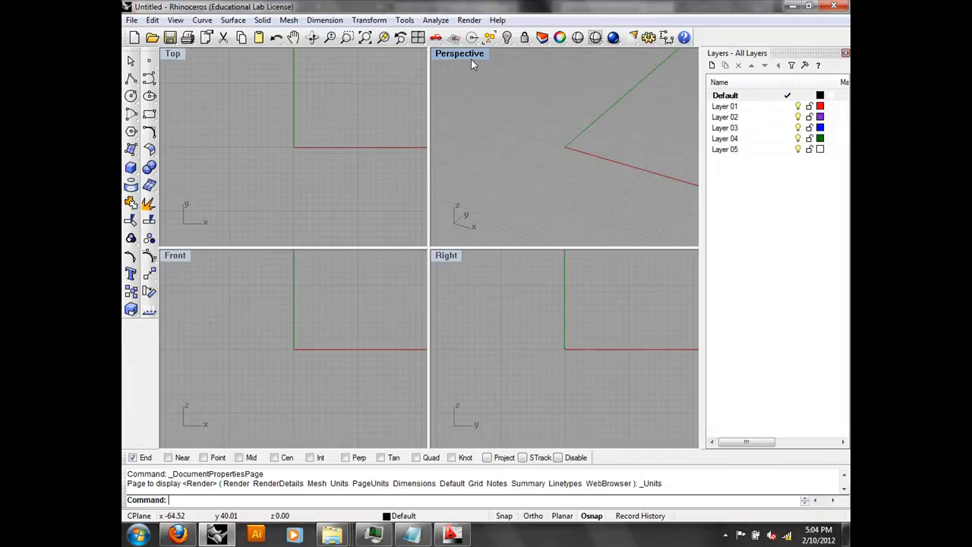
Step: Start inserting a file and browse to the class demo folder inside Dropbox, Module 5 - Kiosk Model, _tech demo, 2_Friday -- kiosk model
click(130, 22)
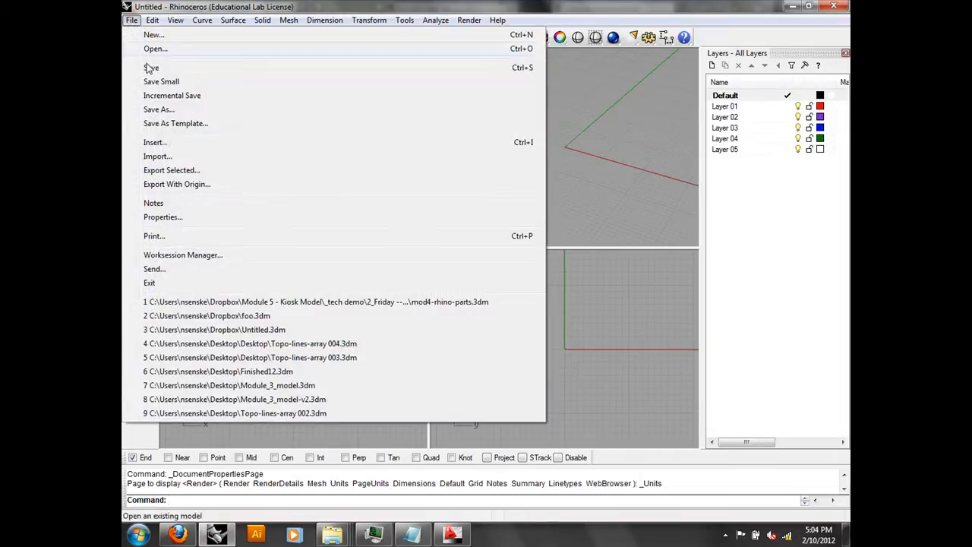
click(155, 143)
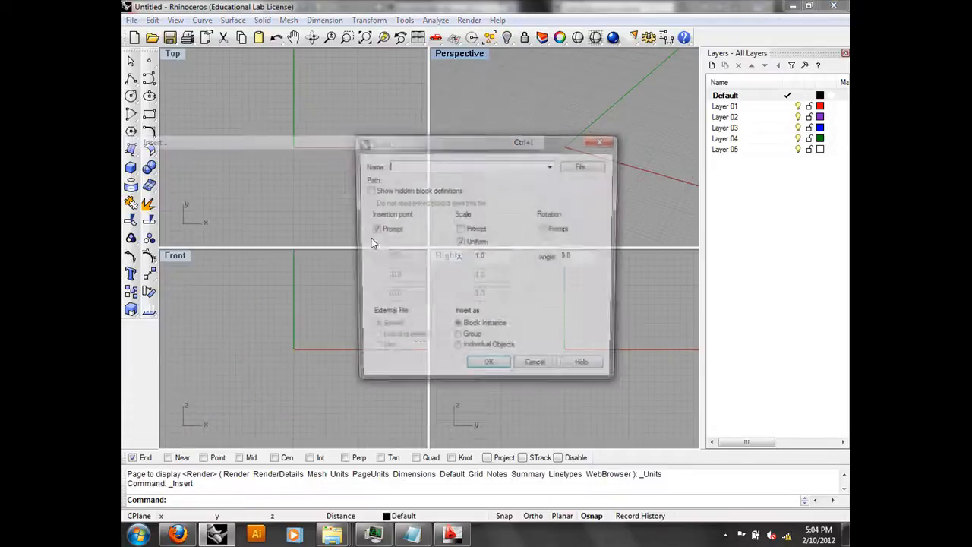
click(585, 165)
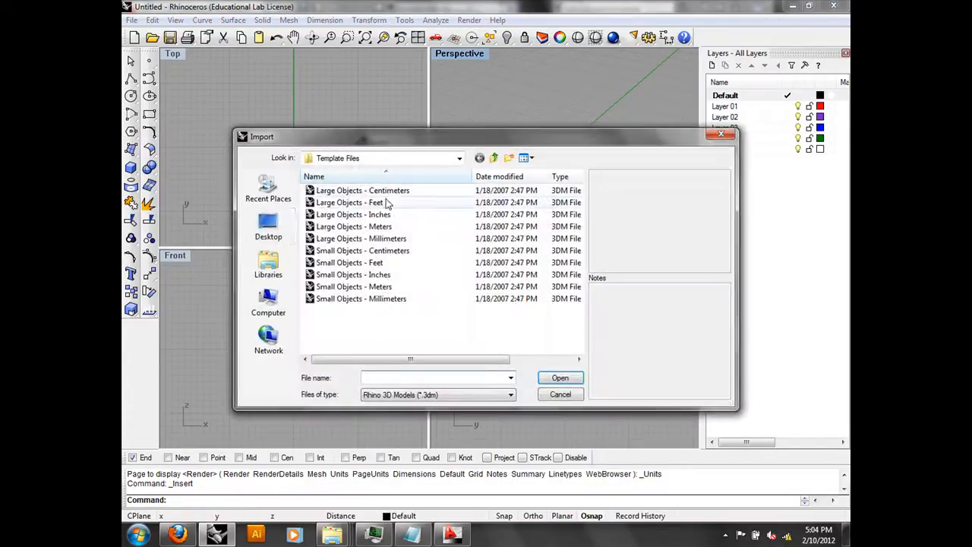
click(268, 226)
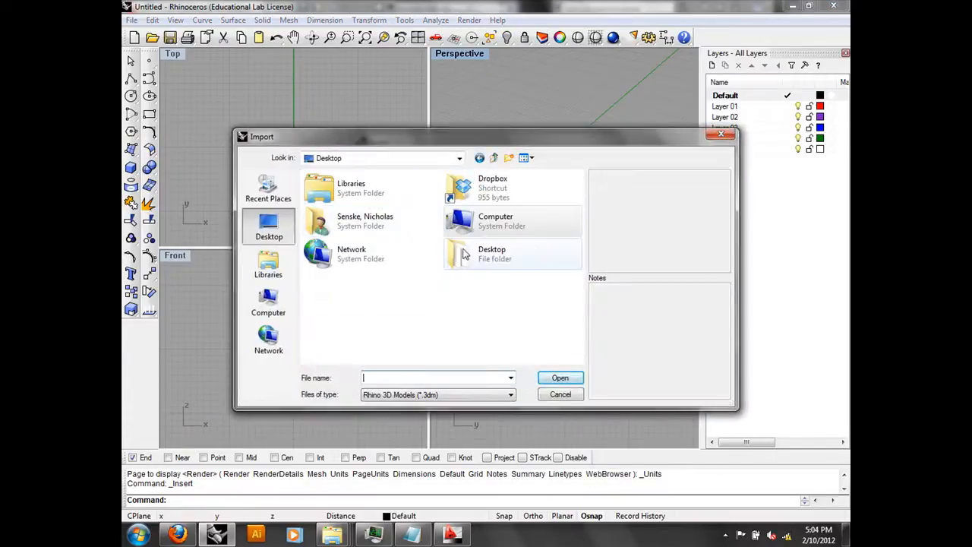
double_click(467, 188)
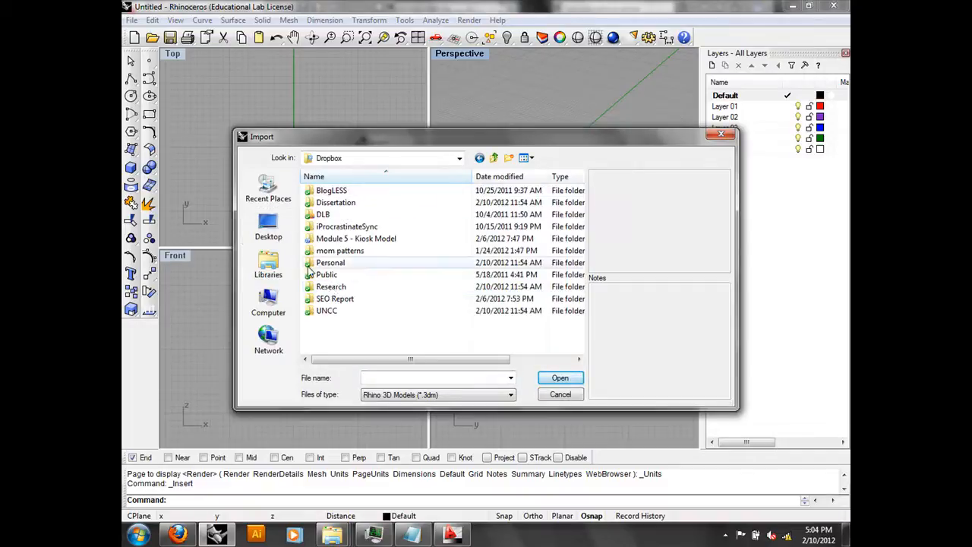
double_click(355, 238)
double_click(356, 202)
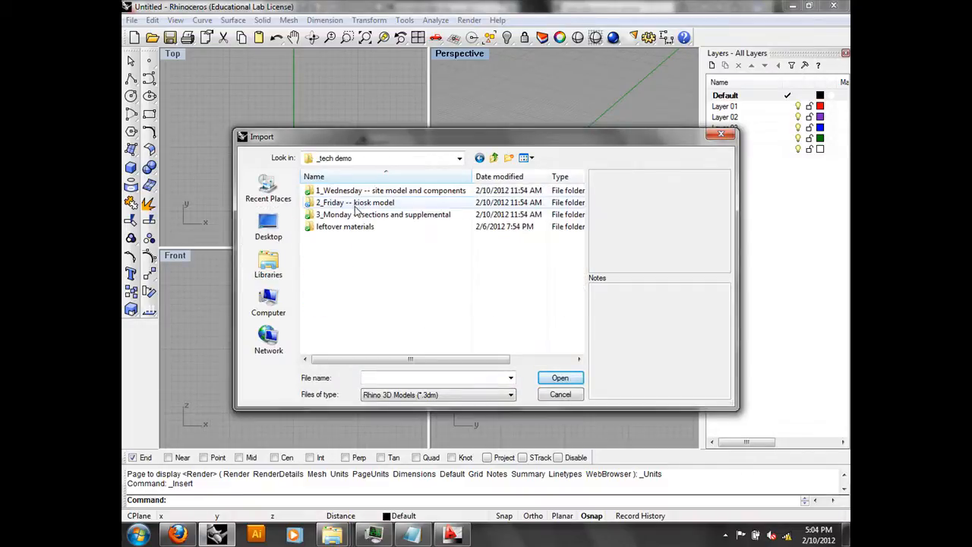
double_click(355, 203)
double_click(346, 218)
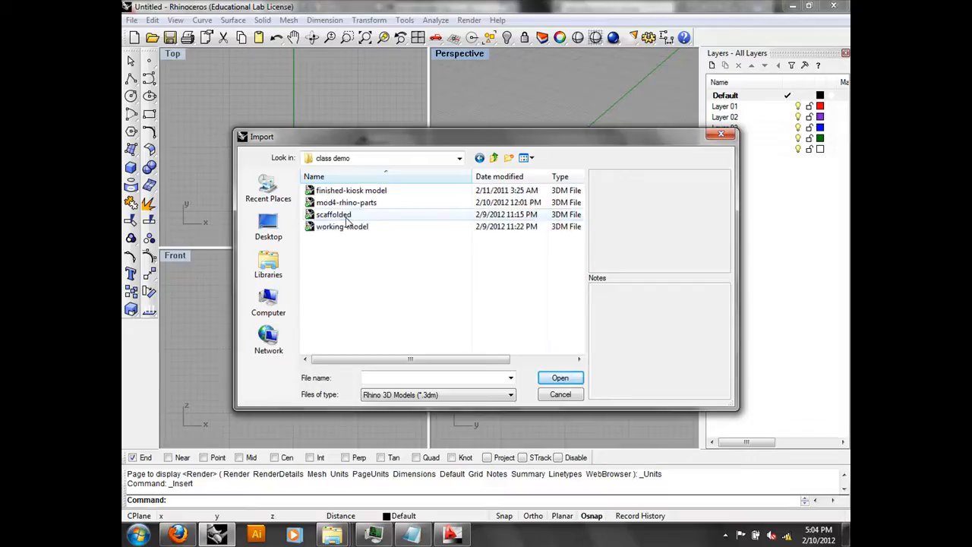
Step: List all supported file types and choose the kiosk-demo drawing for insertion
click(416, 395)
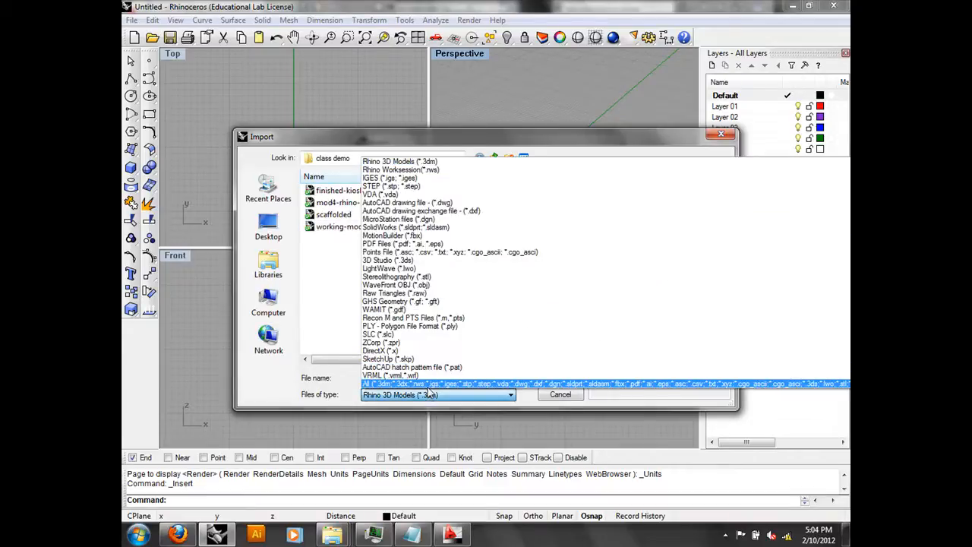
click(429, 384)
double_click(337, 227)
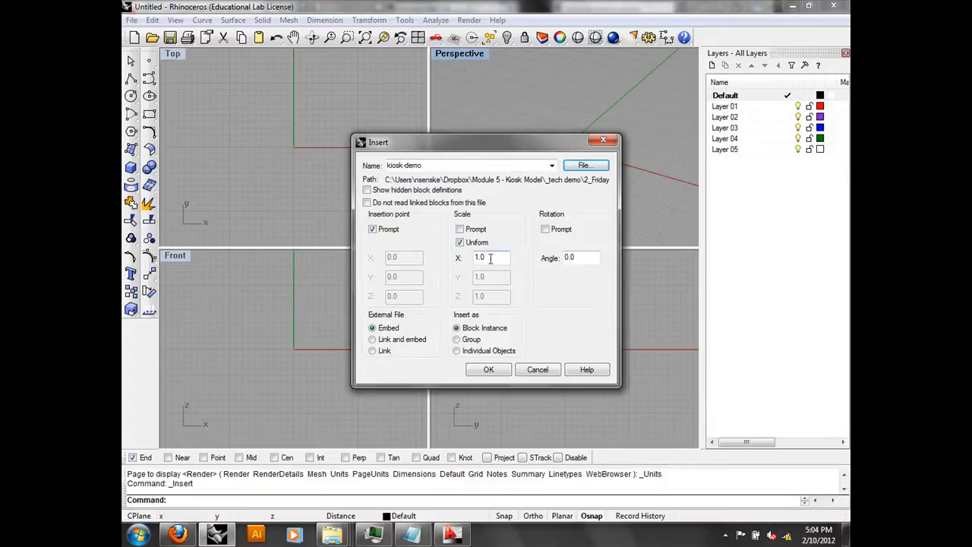
Step: Insert the kiosk drawing as individual objects at 0,0,0 with a uniform scale of 1.0 and no insertion point prompt
click(490, 258)
click(498, 261)
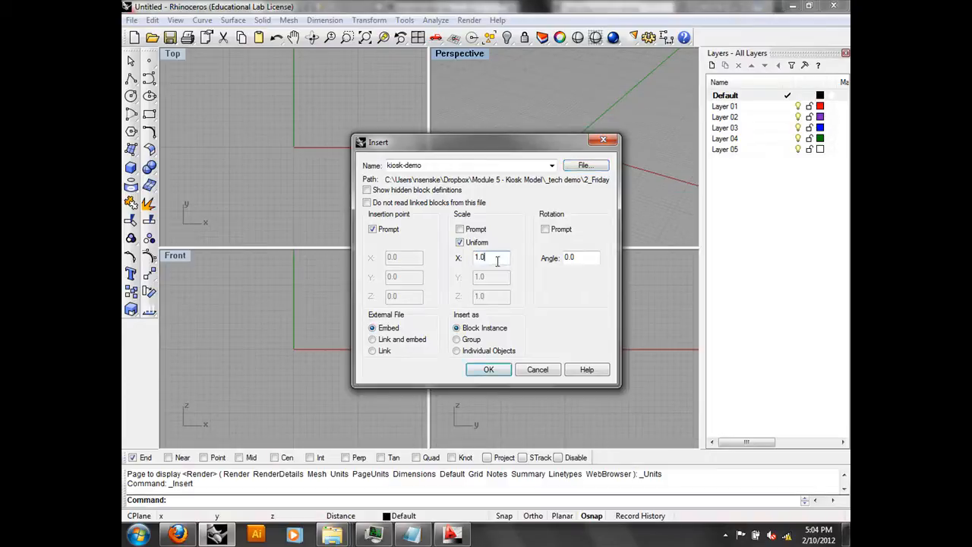
click(480, 353)
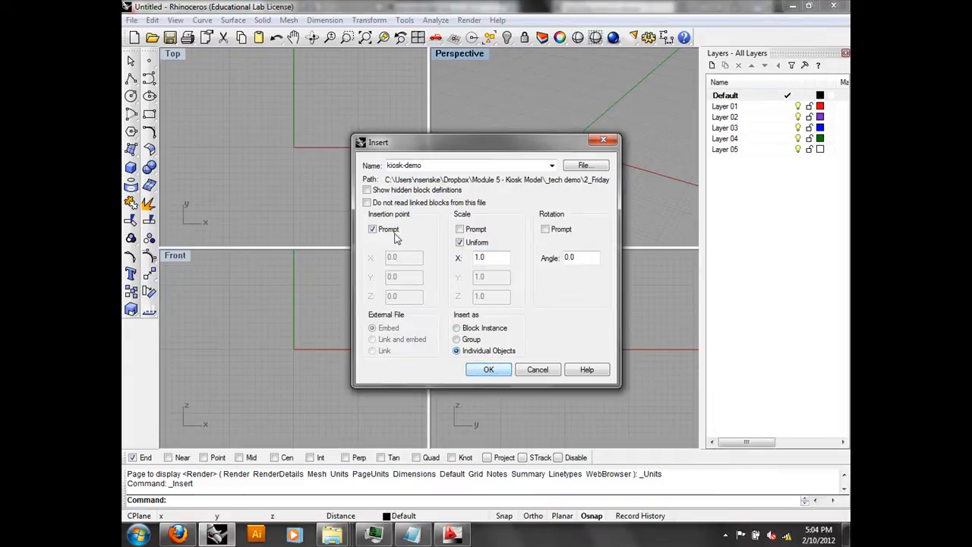
click(394, 230)
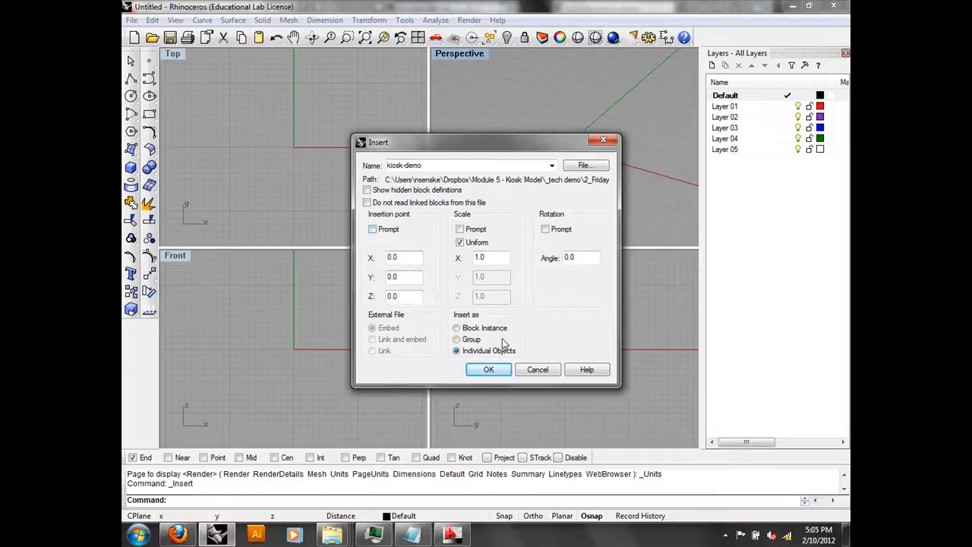
click(490, 369)
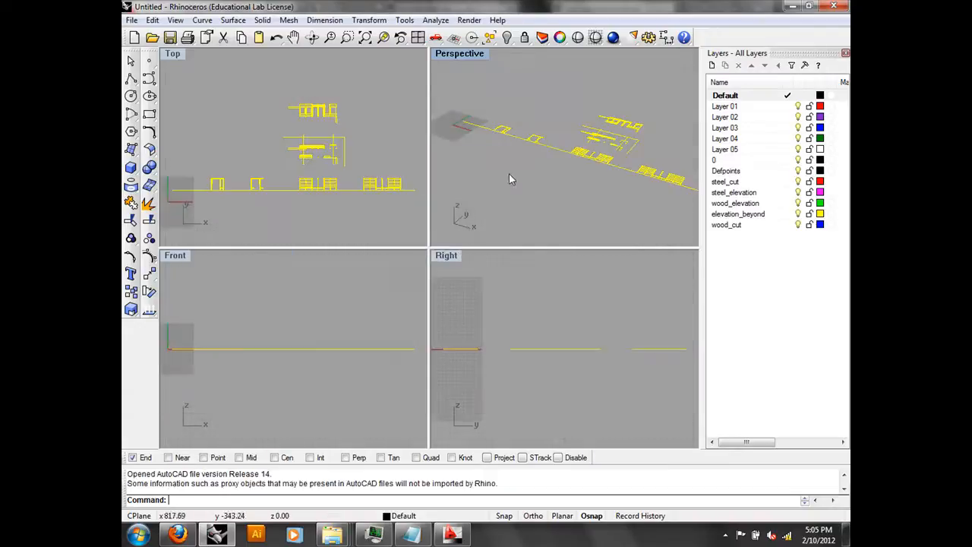
Step: Maximize the Top view and delete the long ground line running beneath the sections and elevations
double_click(177, 53)
scroll(427, 274, up, 10)
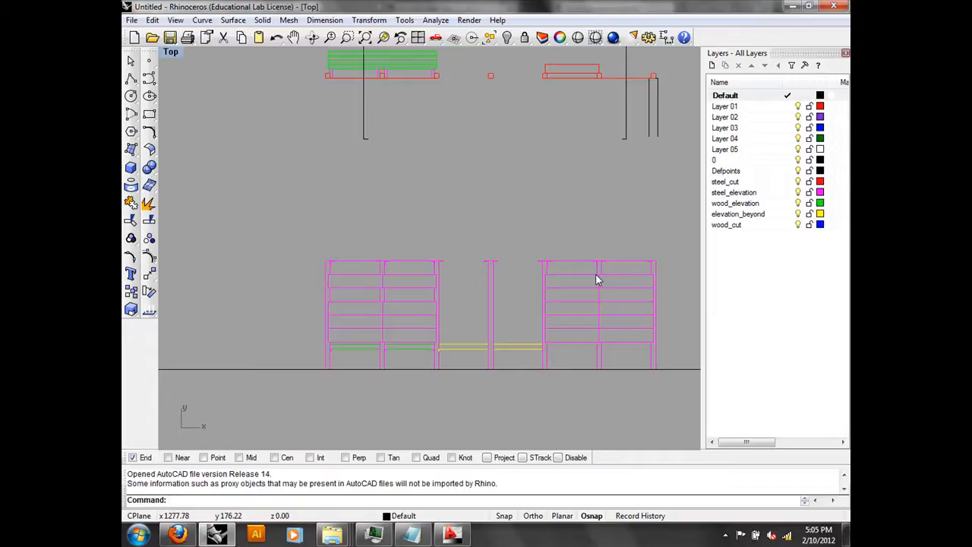
scroll(618, 254, down, 5)
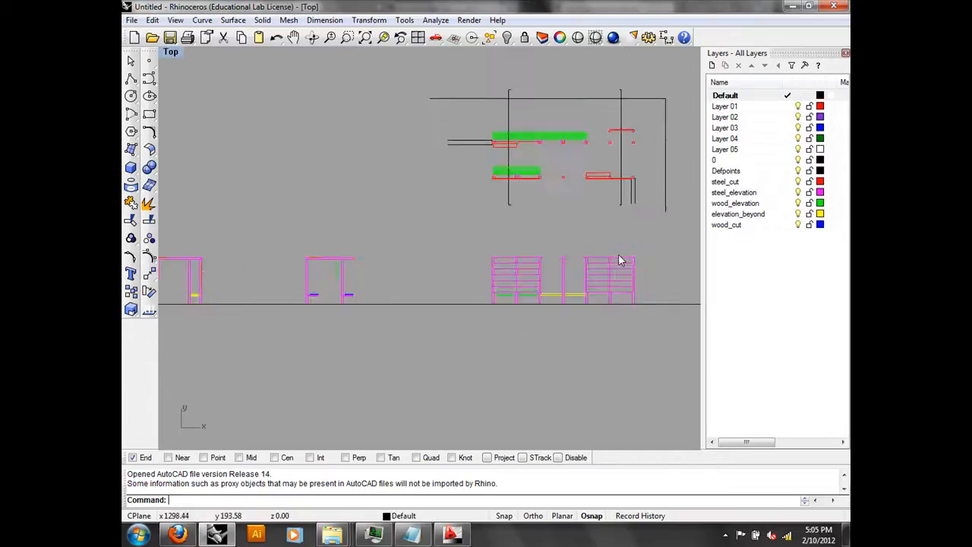
middle_click(618, 254)
right_drag(594, 357, 440, 334)
click(502, 267)
click(151, 20)
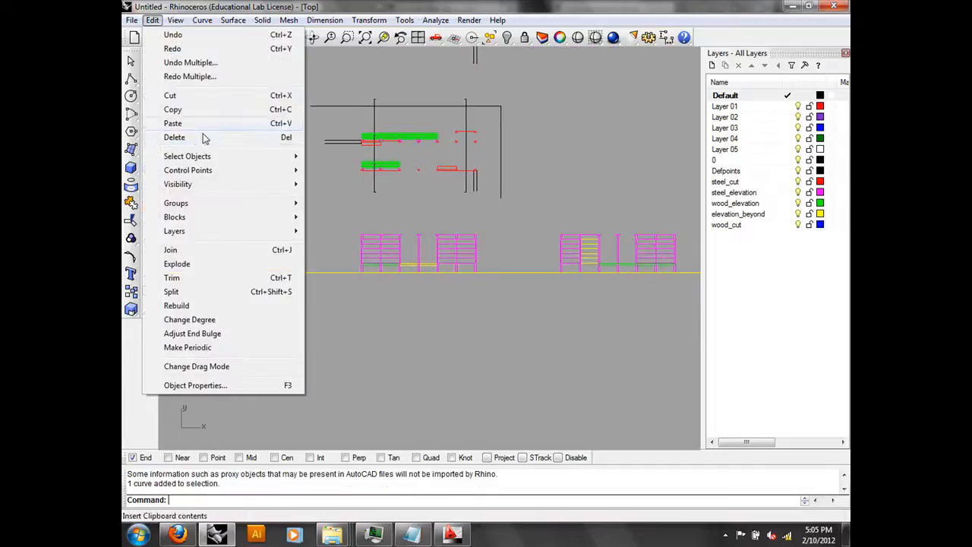
click(199, 135)
Step: Group all curves of the rightmost elevation
right_drag(535, 245, 511, 282)
scroll(521, 286, down, 2)
mouse_move(363, 273)
right_down()
mouse_move(382, 256)
mouse_move(325, 253)
right_up()
drag(619, 315, 465, 235)
text(Group)
key(Return)
Step: Group all curves of the elevation directly below the floor plan
drag(439, 297, 306, 252)
text(Group)
key(Return)
Step: Try moving the grouped elevation below the floor plan as one object, undo the move and clear the selection
drag(378, 277, 417, 325)
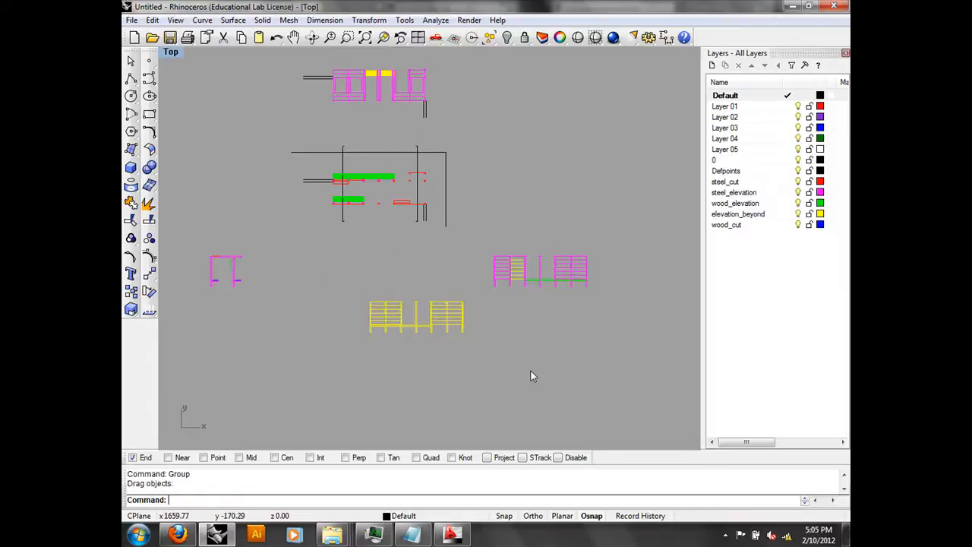
key(ctrl+z)
click(238, 307)
Step: Group the curves of each of the two section drawings as separate groups
right_drag(260, 358, 428, 324)
drag(335, 254, 335, 252)
text(group)
key(Return)
drag(239, 226, 238, 226)
text(Group)
key(Return)
key(Escape)
Step: Group all curves of the middle floor plan, including its section lines and surrounding boundary lines
drag(629, 235, 424, 133)
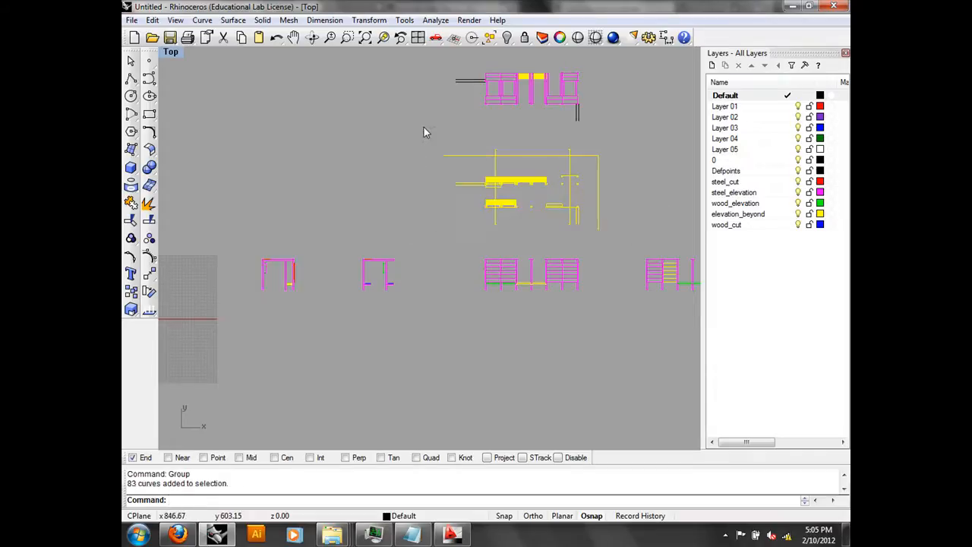
text(Group)
key(Return)
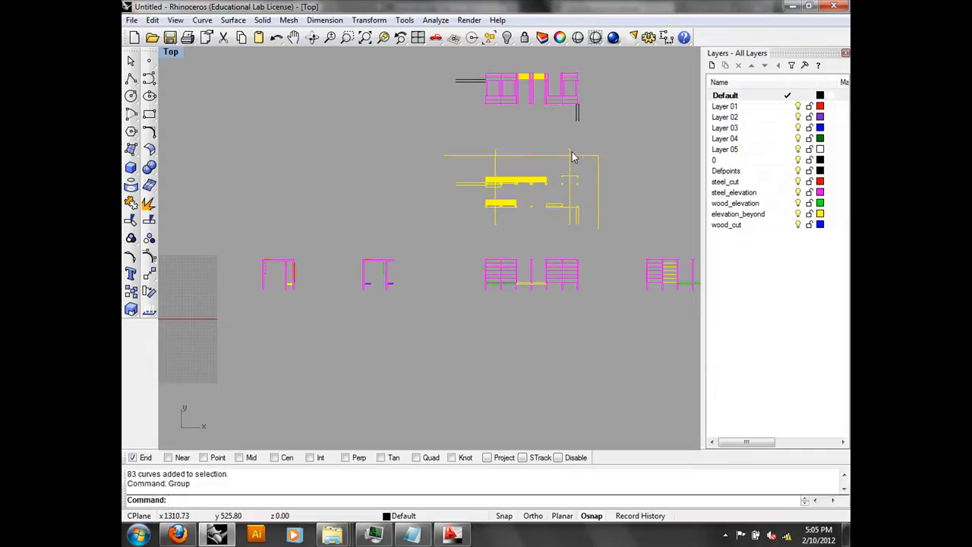
Step: Group all curves of the uppermost plan drawing above the floor plan, then clear the selection
right_drag(574, 158, 546, 203)
drag(546, 201, 412, 121)
text(Group)
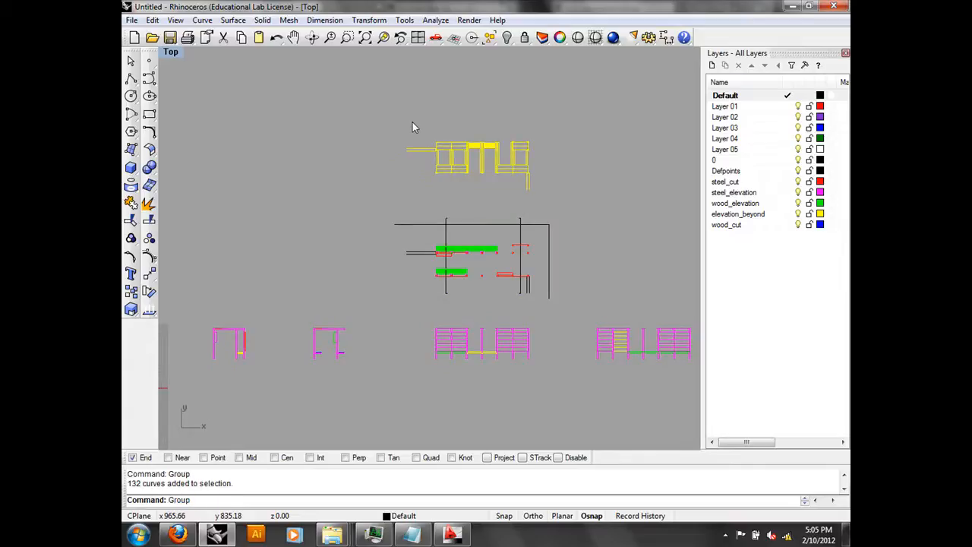
key(Return)
key(Escape)
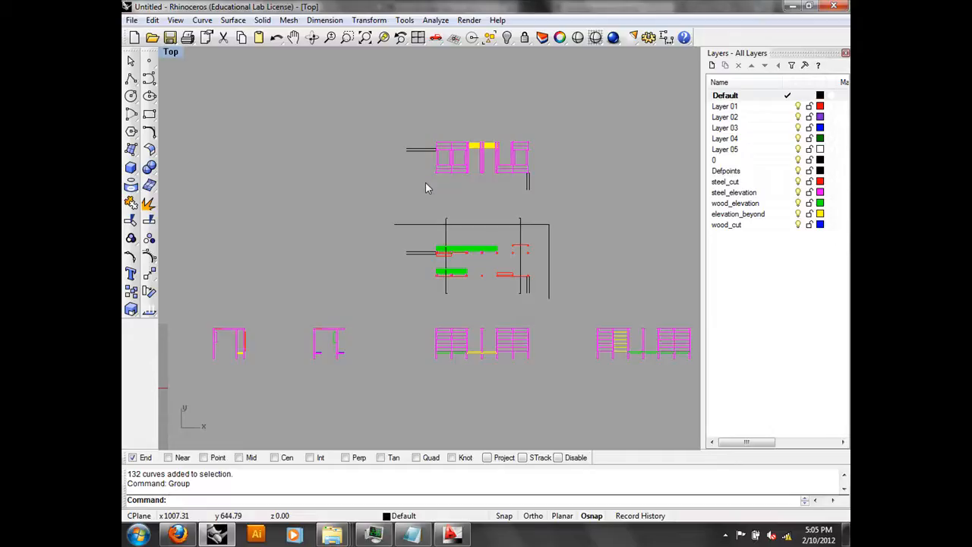
Step: Lock the grouped middle floor plan in place
click(467, 249)
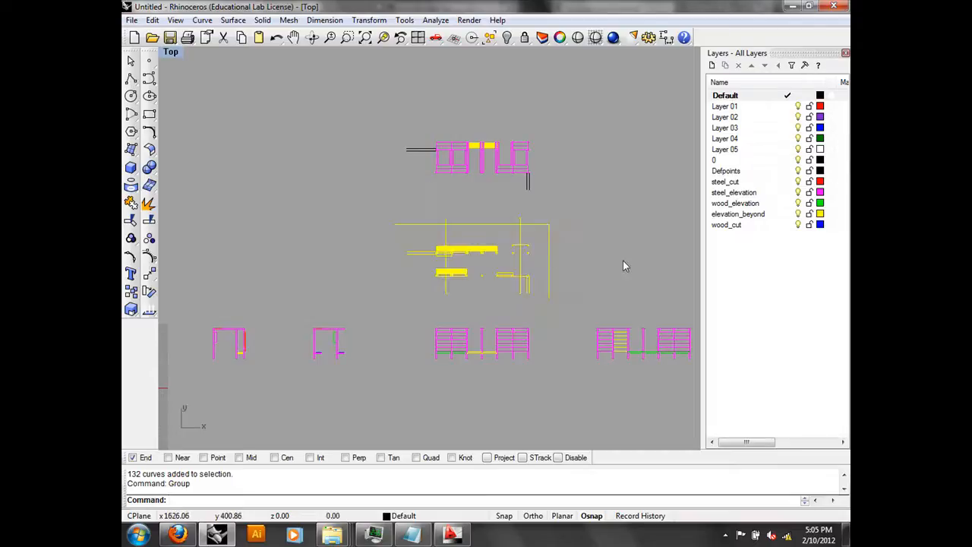
text(lock)
key(Return)
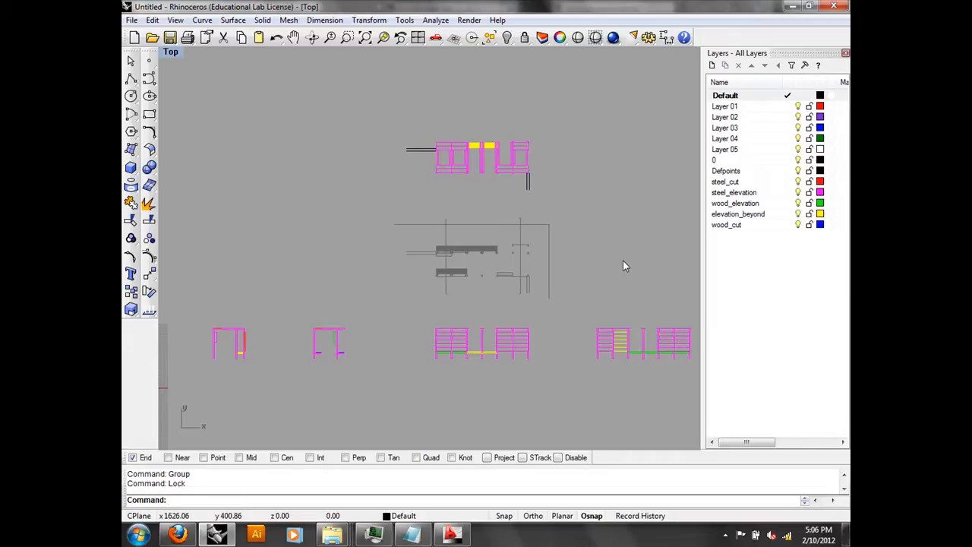
Step: Examine how the grouped elevation directly below lines up with the locked floor plan
click(529, 351)
scroll(499, 367, up, 4)
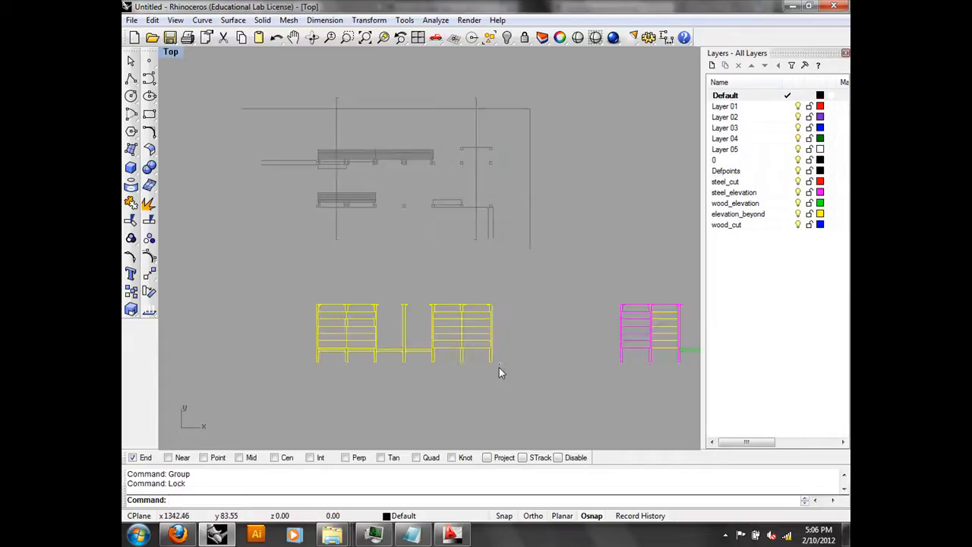
right_drag(530, 267, 564, 267)
scroll(539, 267, up, 2)
right_drag(616, 287, 532, 235)
right_drag(452, 222, 473, 241)
right_drag(417, 185, 421, 225)
click(310, 269)
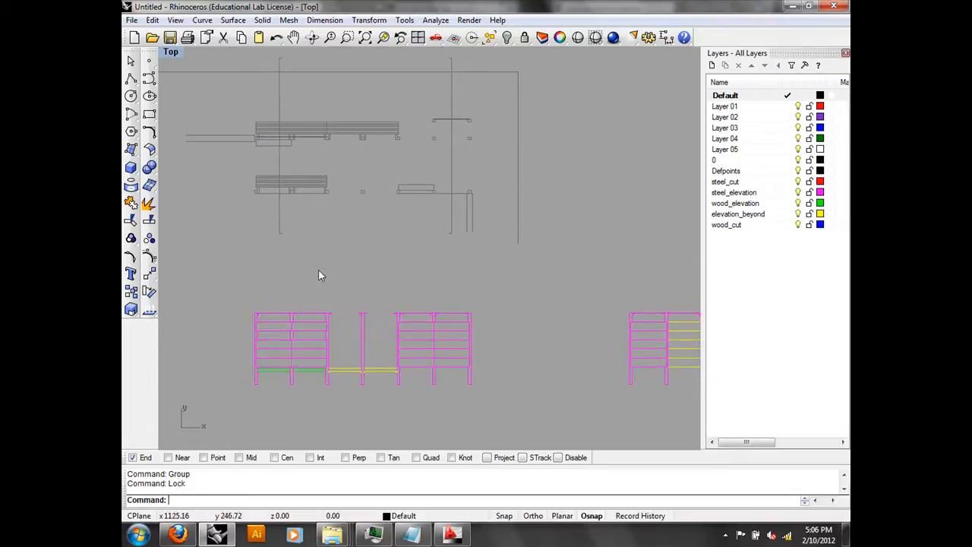
right_drag(335, 272, 350, 256)
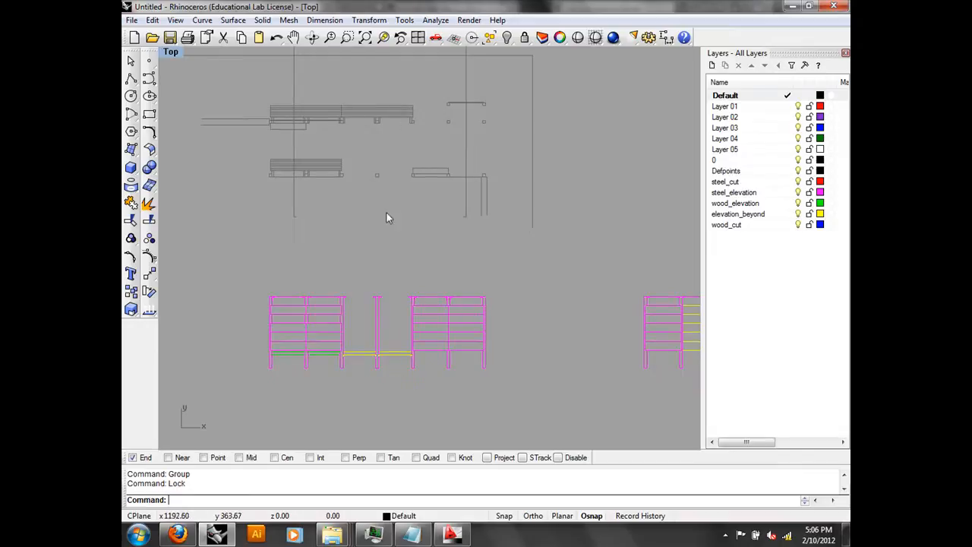
right_drag(484, 304, 440, 278)
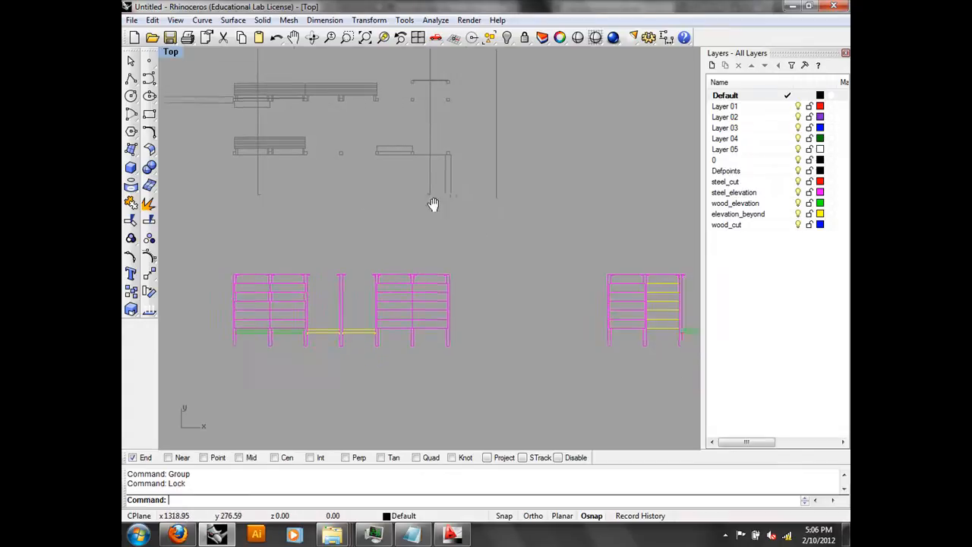
Step: Check the Snap To Locked Objects setting and move the elevation below the plan from its lower right column end to the plan's front right corner
click(440, 277)
text(move)
key(Return)
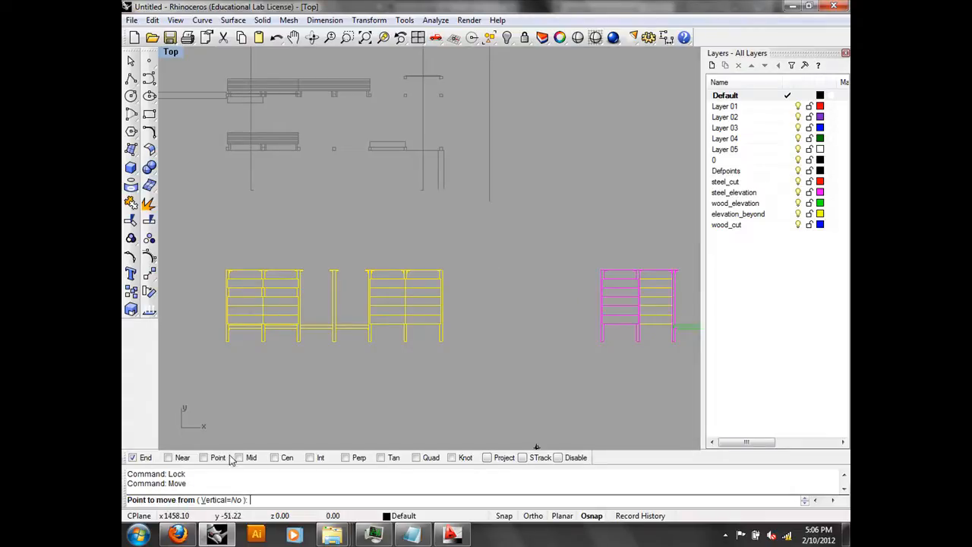
click(404, 19)
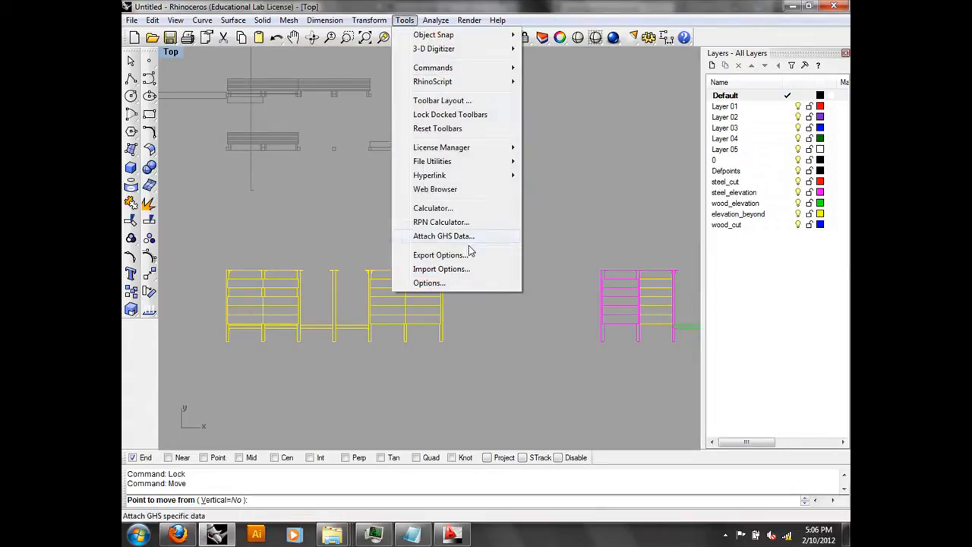
mouse_move(448, 35)
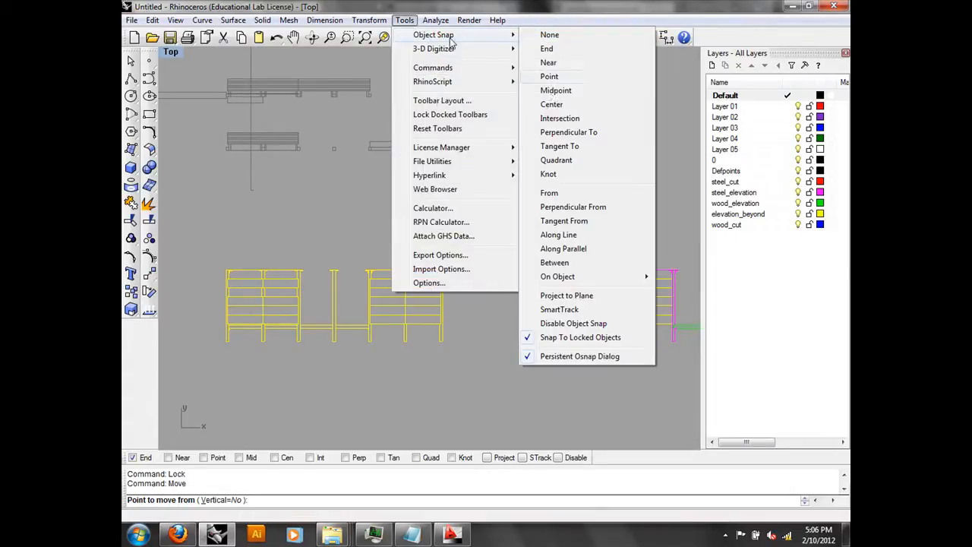
click(550, 357)
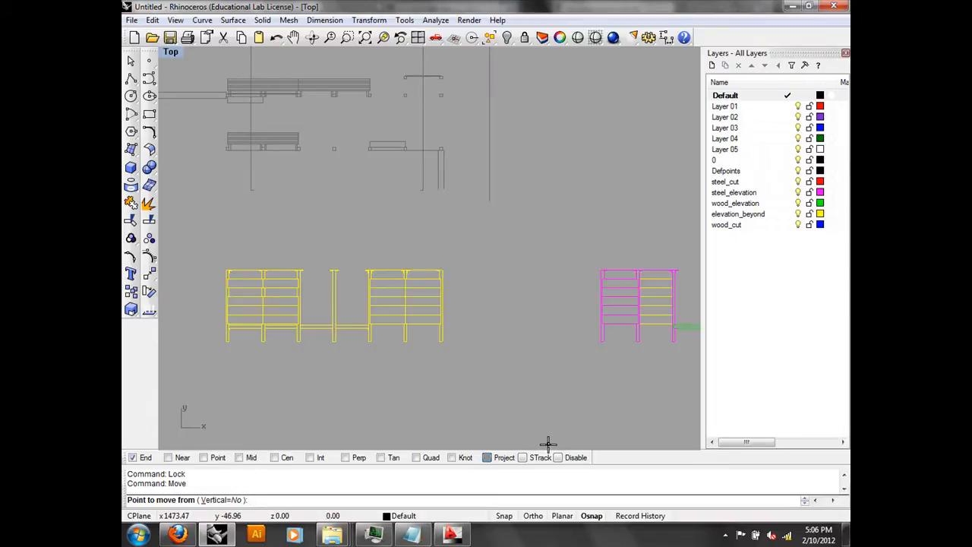
scroll(434, 342, up, 7)
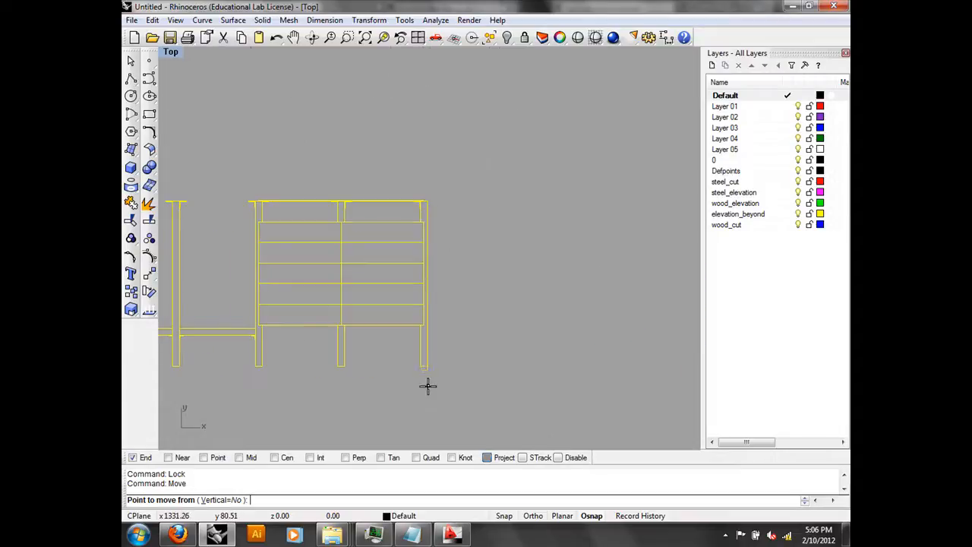
click(428, 367)
scroll(499, 218, up, 5)
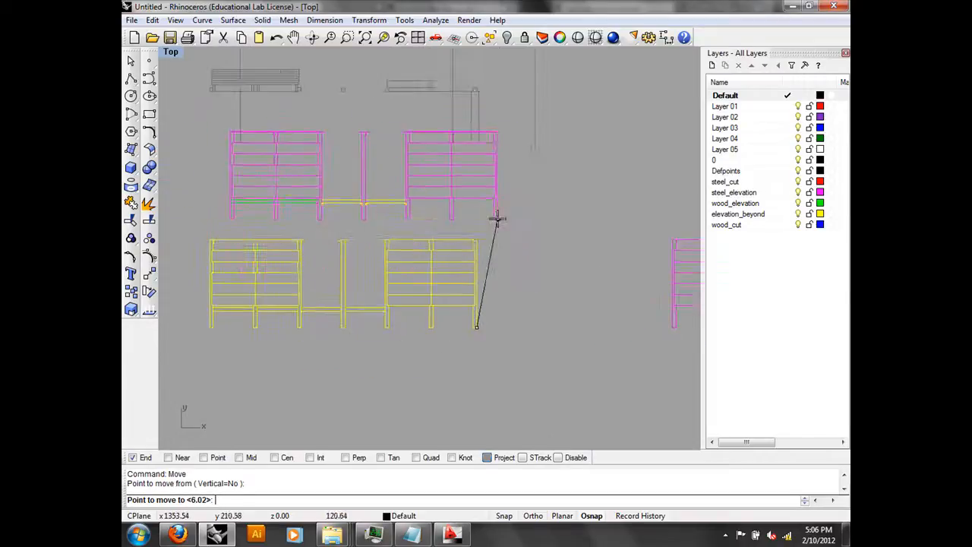
scroll(465, 163, up, 3)
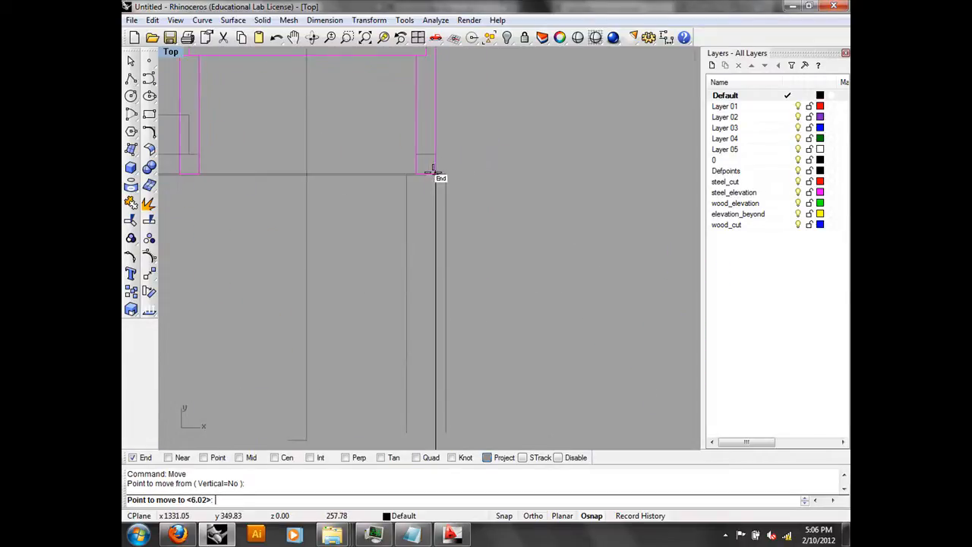
click(434, 170)
scroll(482, 211, down, 5)
right_drag(627, 239, 636, 239)
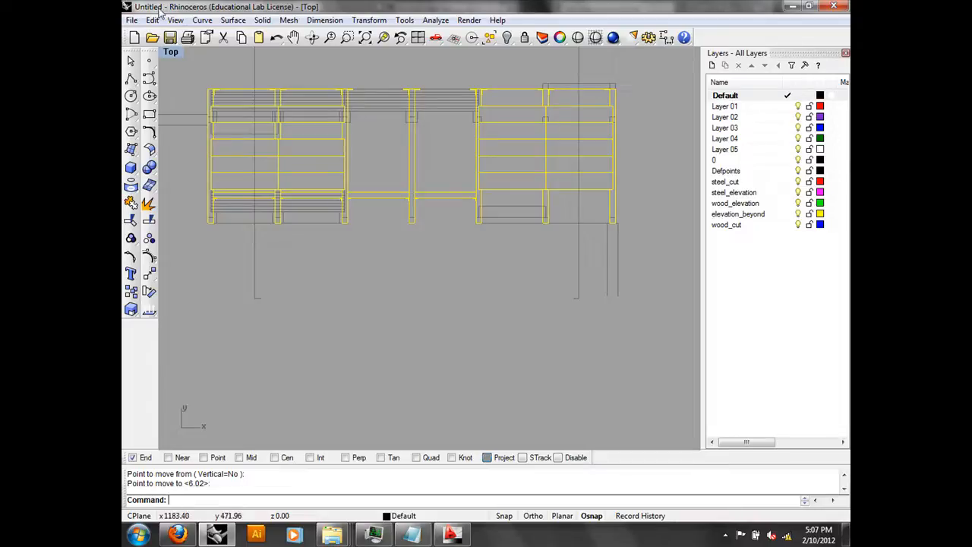
Step: Set the viewport to the Perspective view and orbit to see the overlaid elevation and floor plan
click(170, 51)
mouse_move(228, 206)
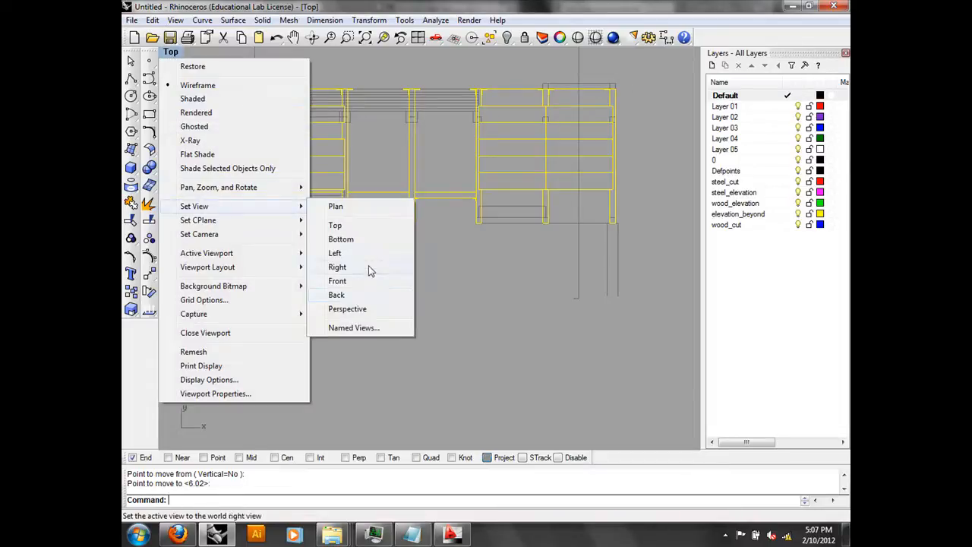
click(370, 309)
scroll(456, 273, down, 5)
right_drag(407, 259, 565, 282)
mouse_move(565, 233)
right_down()
mouse_move(547, 223)
mouse_move(572, 232)
right_up()
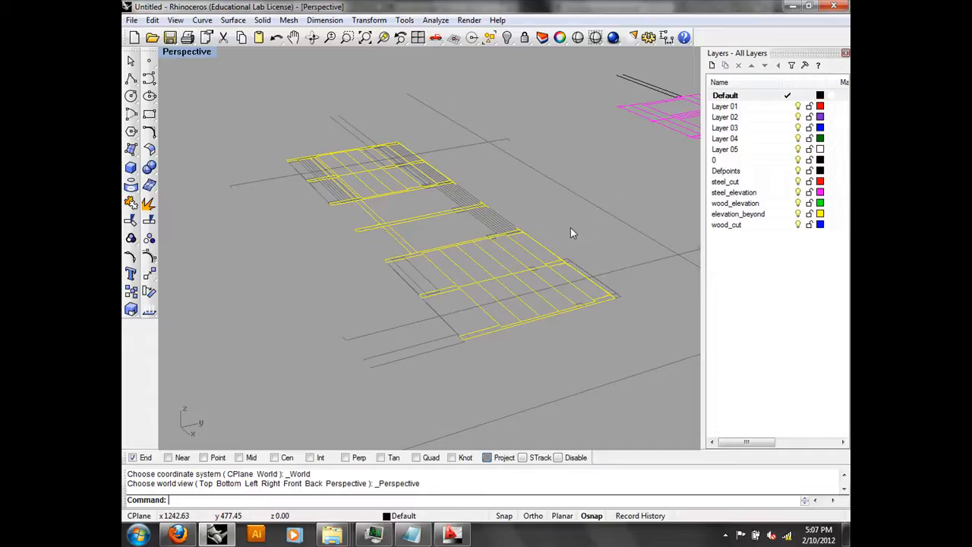
Step: Start Rotate3D on the overlaid elevation and define a straight rotation axis along its column bases
text(Ro)
key(Down)
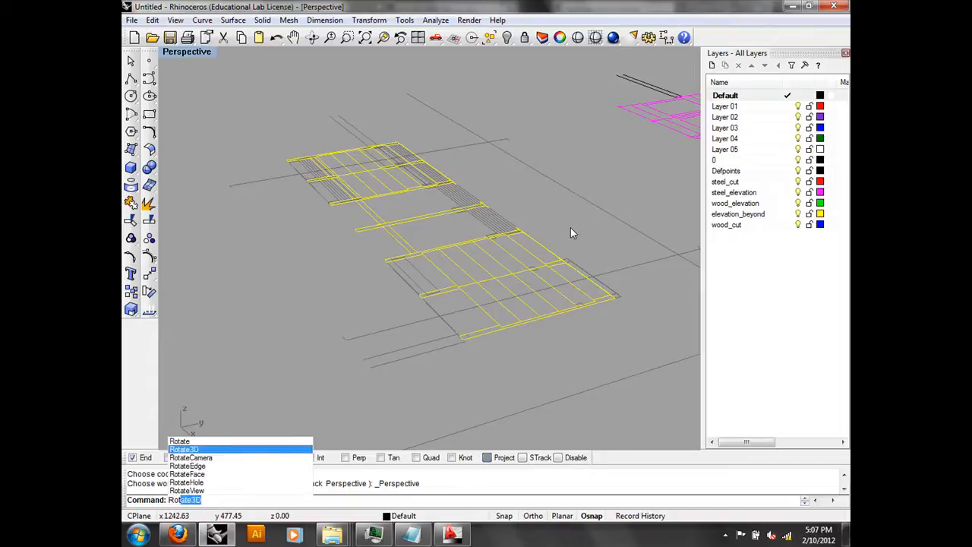
key(Return)
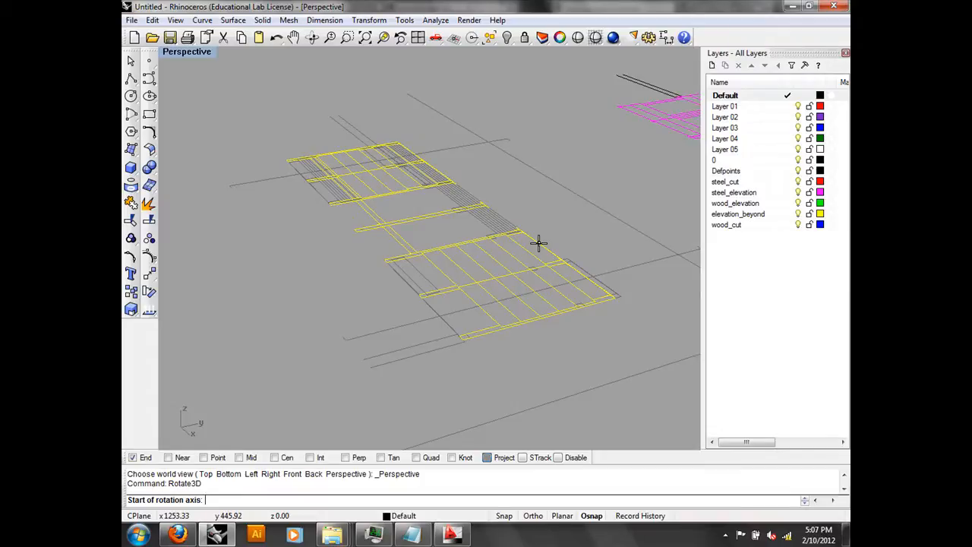
right_drag(532, 239, 548, 349)
scroll(546, 326, down, 2)
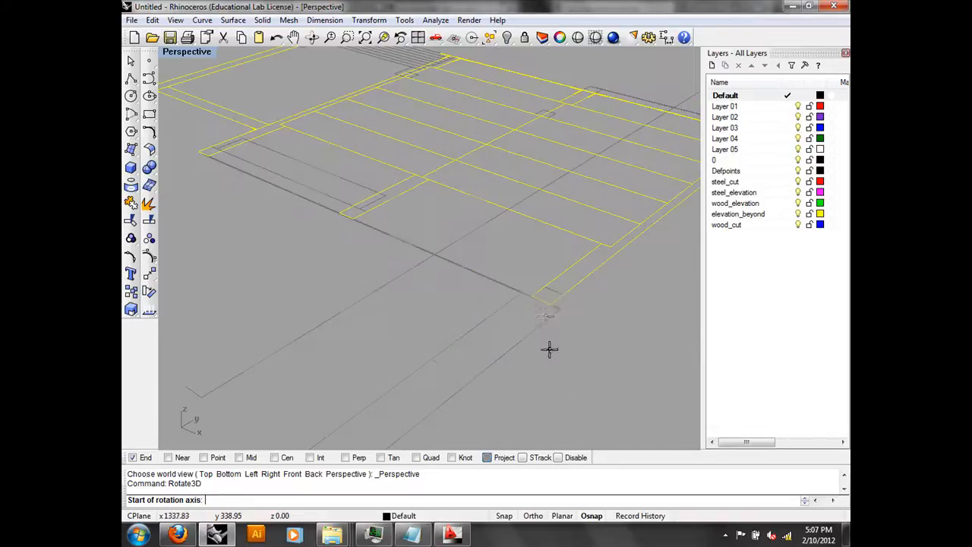
click(548, 309)
scroll(547, 310, down, 2)
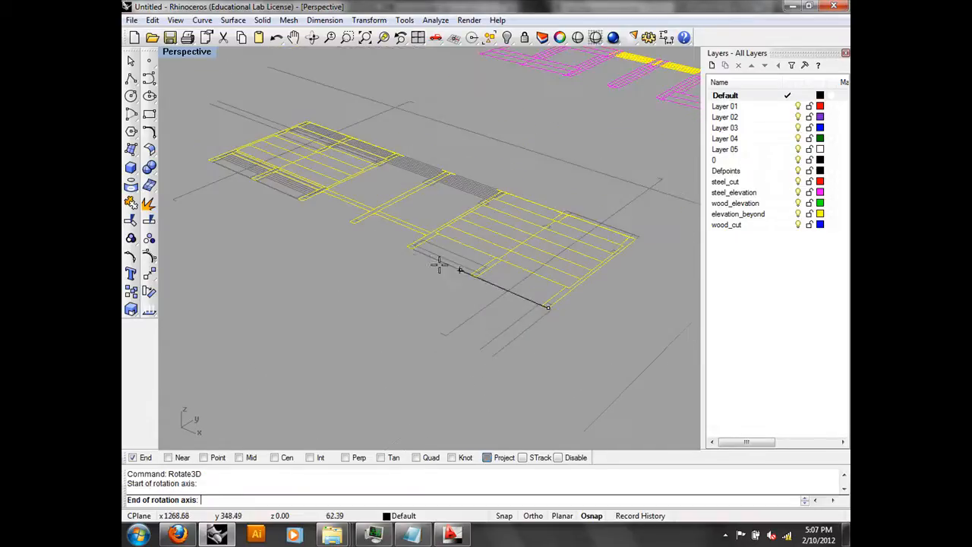
shift+right_drag(165, 141, 379, 197)
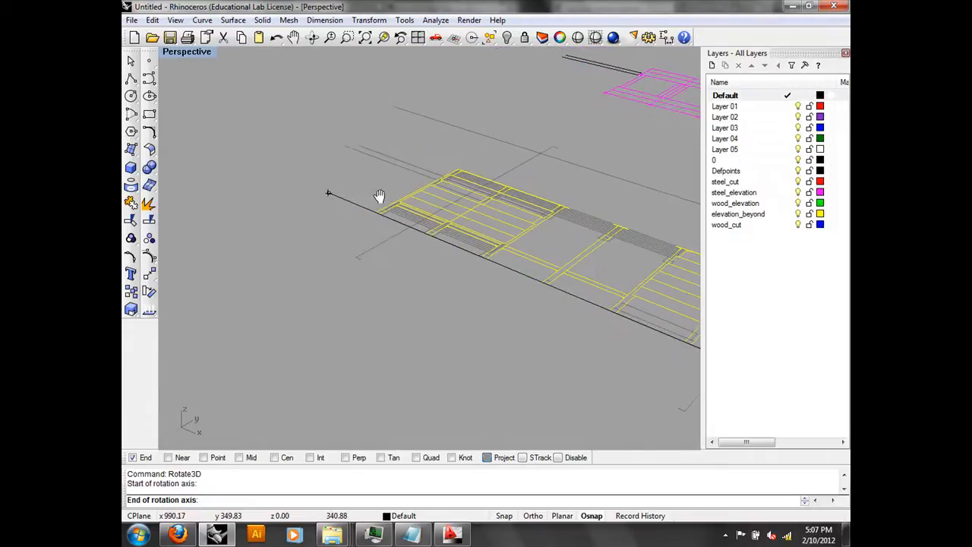
click(297, 158)
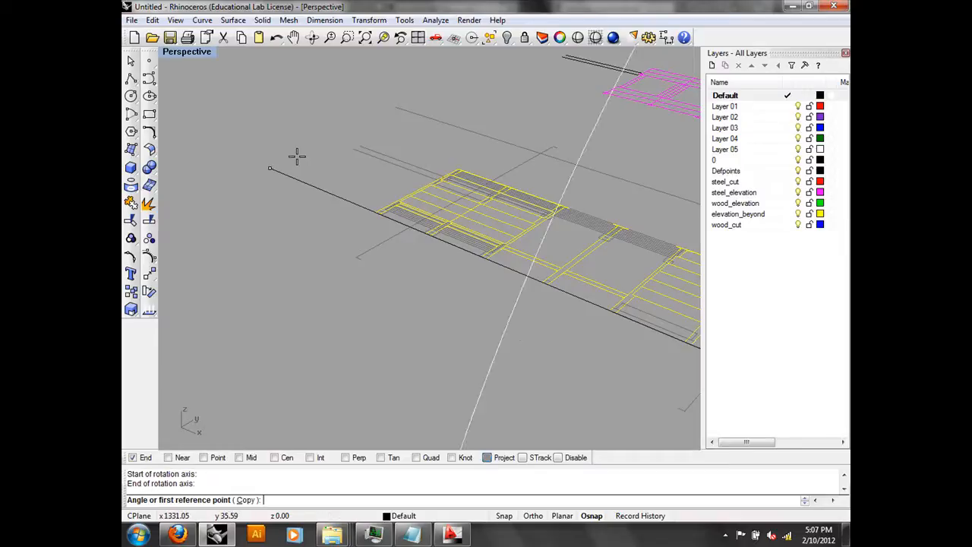
Step: Rotate the elevation from its flat direction to vertical so it stands upright on the front edge of the floor plan
right_drag(552, 336, 466, 307)
right_drag(529, 314, 560, 347)
shift+right_drag(655, 338, 473, 299)
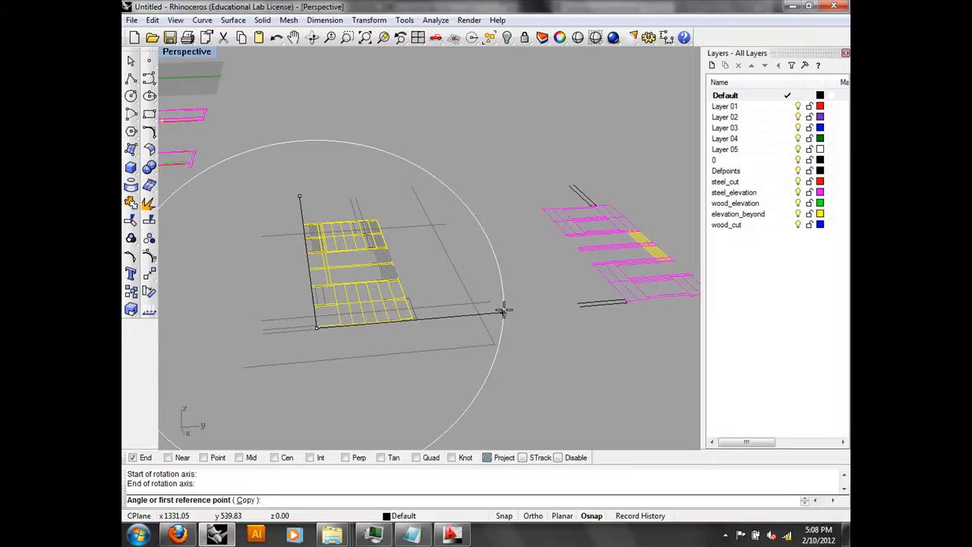
click(503, 310)
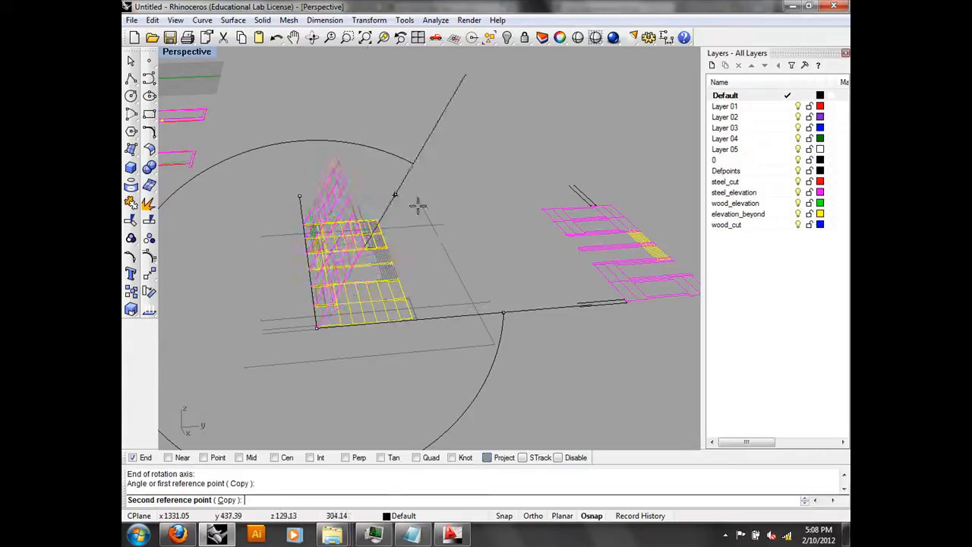
shift+right_drag(343, 195, 443, 182)
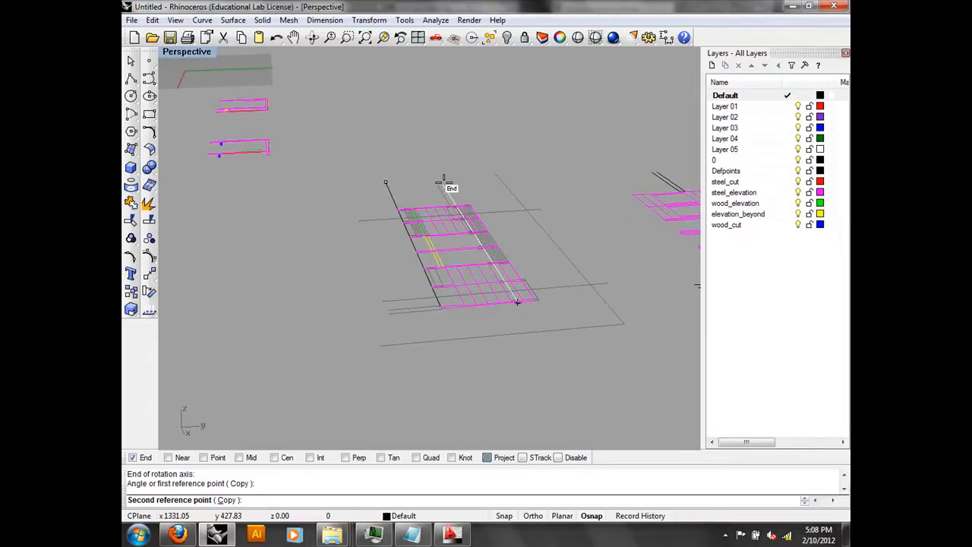
shift+click(532, 120)
mouse_move(429, 222)
right_down()
mouse_move(569, 211)
mouse_move(518, 247)
mouse_move(562, 196)
mouse_move(344, 251)
mouse_move(501, 212)
mouse_move(361, 269)
mouse_move(401, 311)
mouse_move(495, 165)
mouse_move(357, 165)
right_up()
Step: In the Top view, move the second elevation from its lower right column end to the rear right post corner of the floor plan
text(top)
key(Return)
click(559, 296)
text(move)
key(Return)
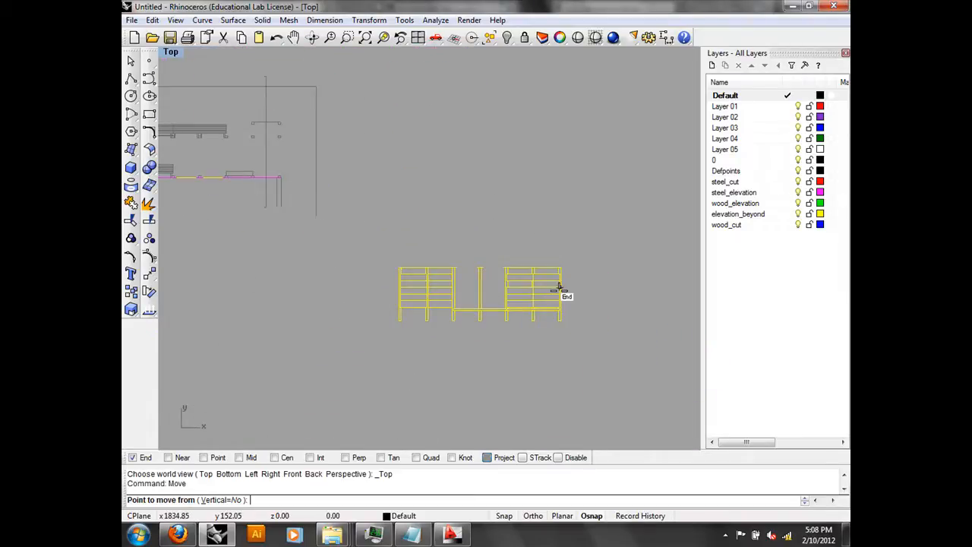
scroll(556, 304, up, 5)
click(554, 297)
scroll(554, 298, down, 8)
right_drag(391, 233, 521, 299)
scroll(358, 123, up, 8)
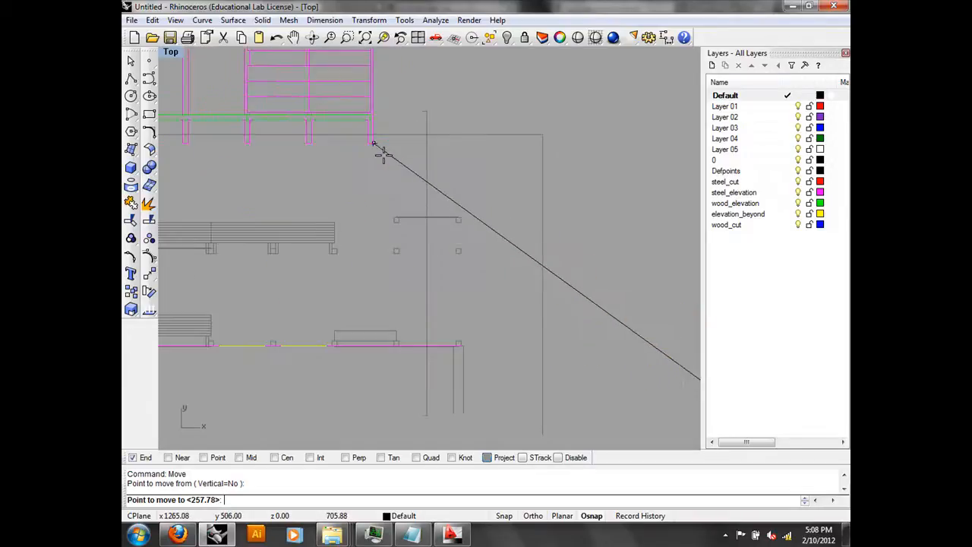
click(459, 248)
Step: Return the viewport to the Perspective view with the second elevation still selected
click(171, 52)
mouse_move(210, 211)
click(347, 308)
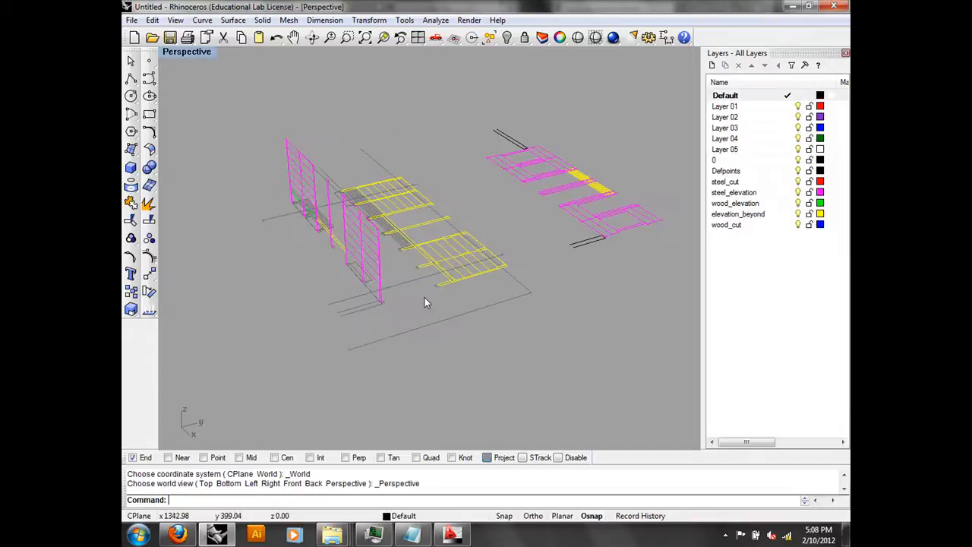
text(rotate3d)
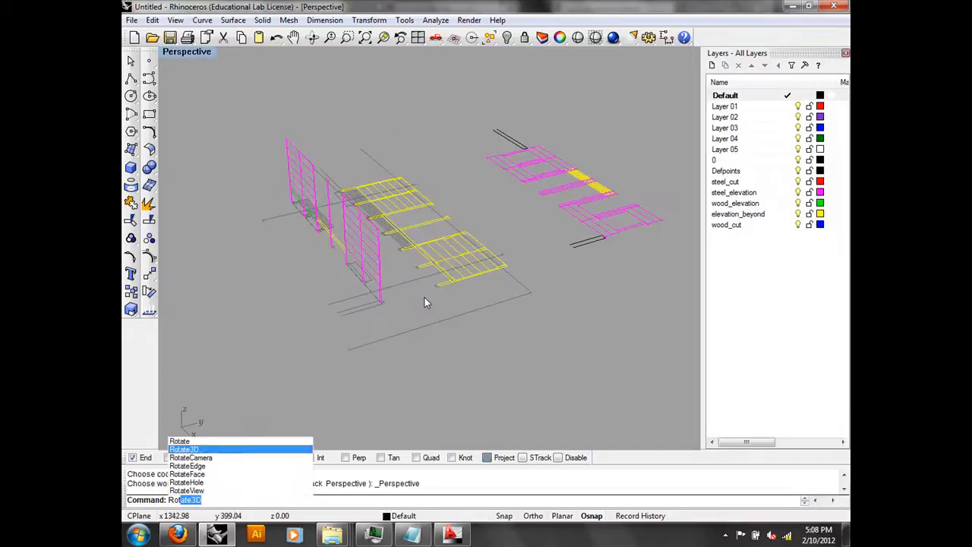
key(Return)
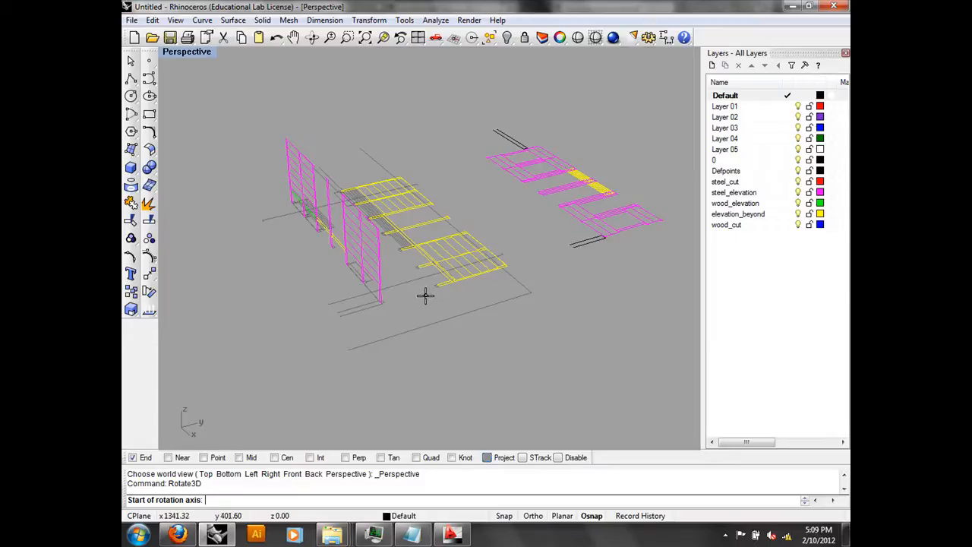
scroll(425, 298, up, 2)
scroll(446, 276, up, 2)
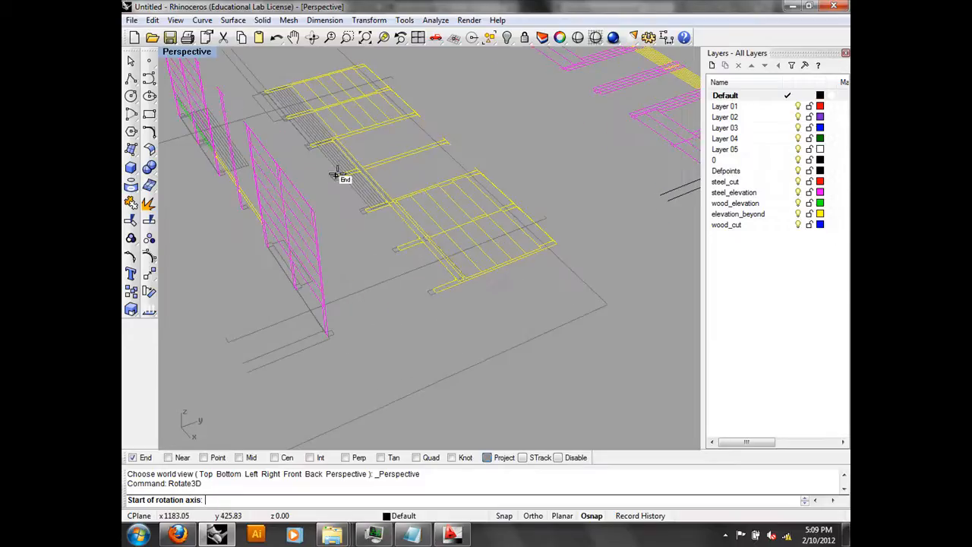
shift+right_drag(336, 175, 336, 235)
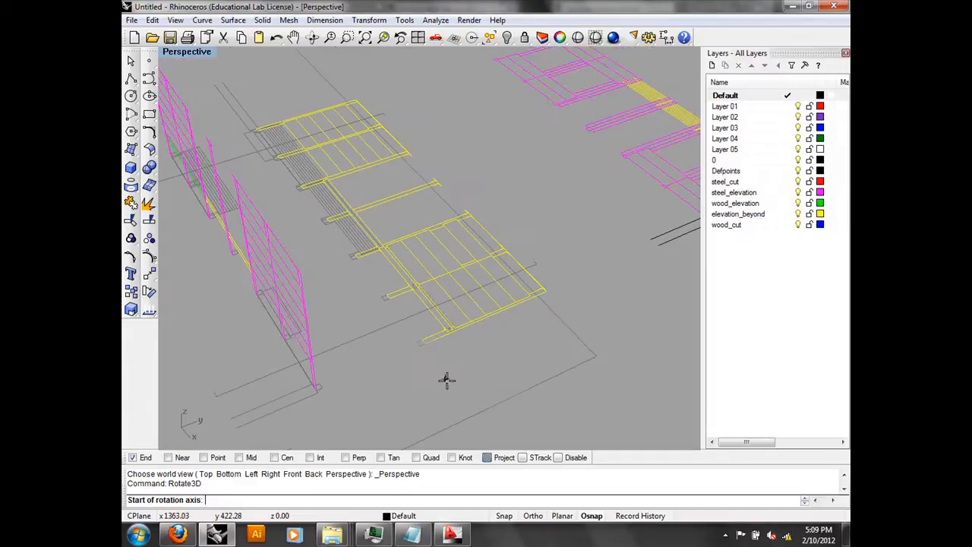
click(424, 344)
click(219, 82)
click(562, 279)
key(Escape)
Step: Rotate the second elevation in 3D about its column-base line from flat to vertical so it stands upright on the floor plan
key(Return)
click(424, 343)
click(241, 109)
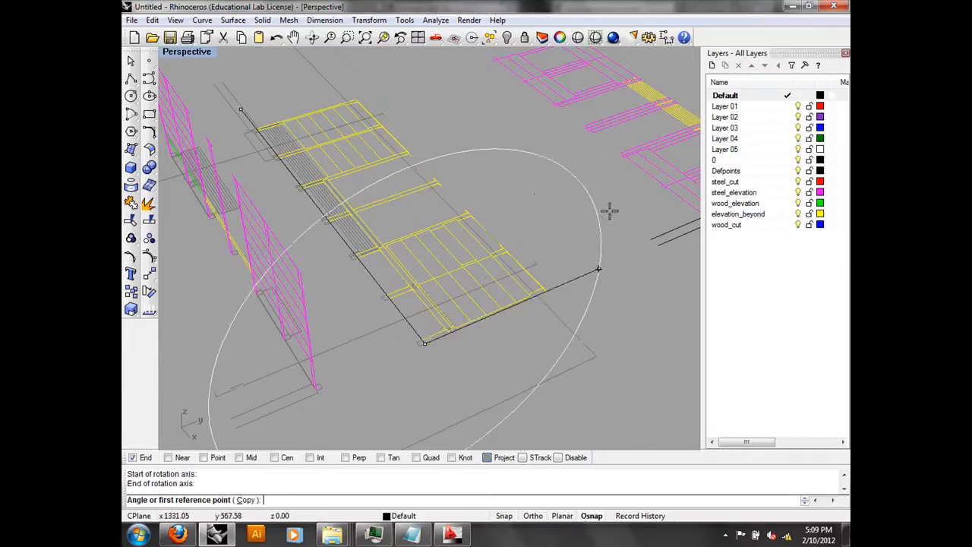
click(599, 270)
click(421, 111)
right_drag(420, 111, 498, 203)
click(544, 290)
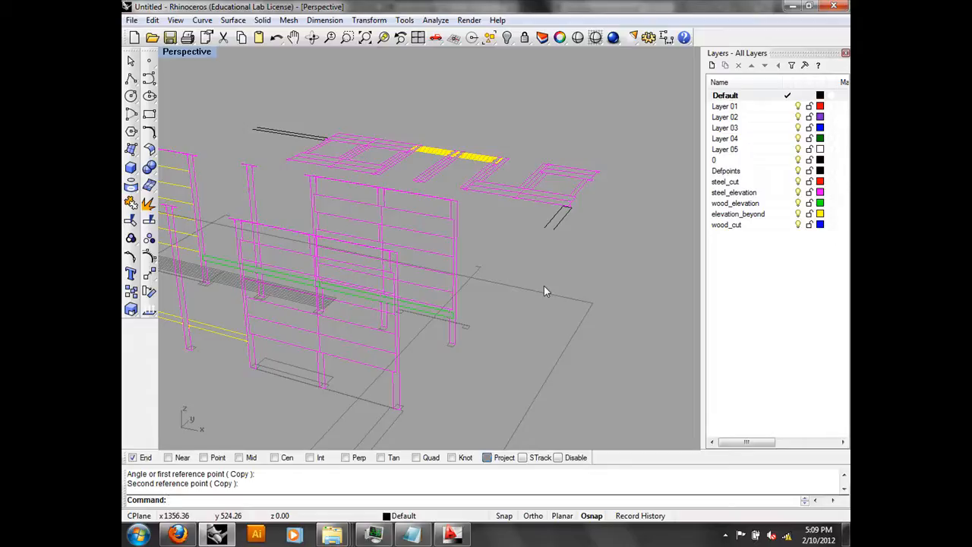
right_drag(544, 286, 512, 288)
Step: Switch to the Top view and try selecting the entire flat plan drawing above the floor plan
text(To)
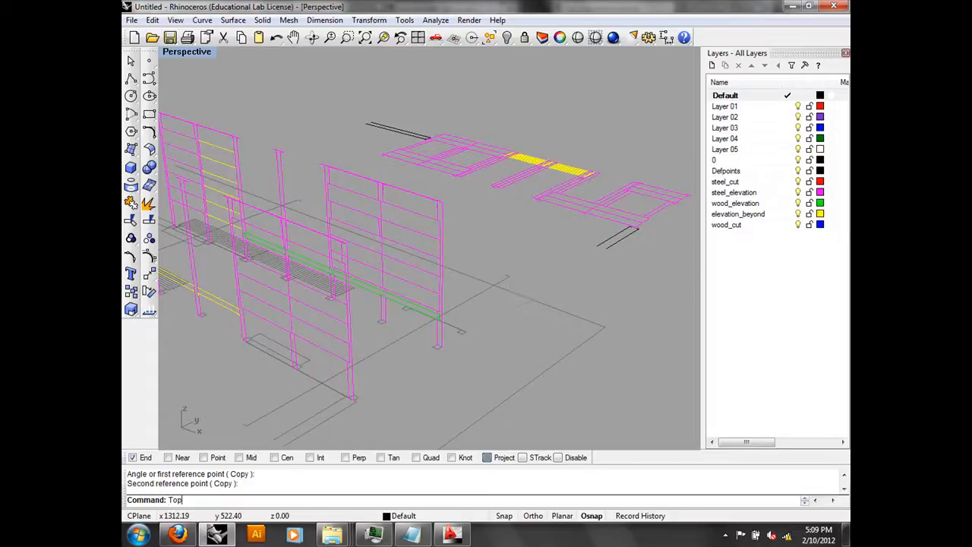
text(p)
key(Return)
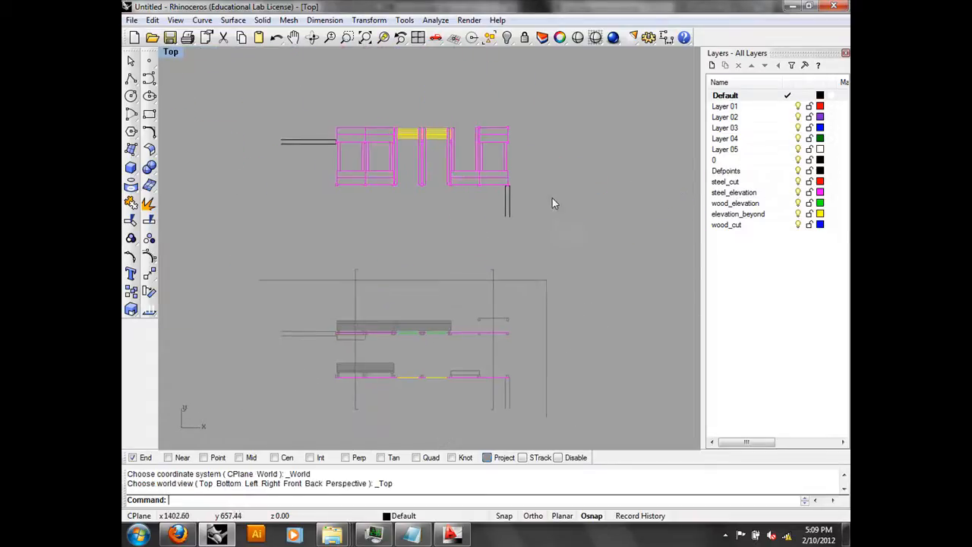
drag(256, 91, 522, 220)
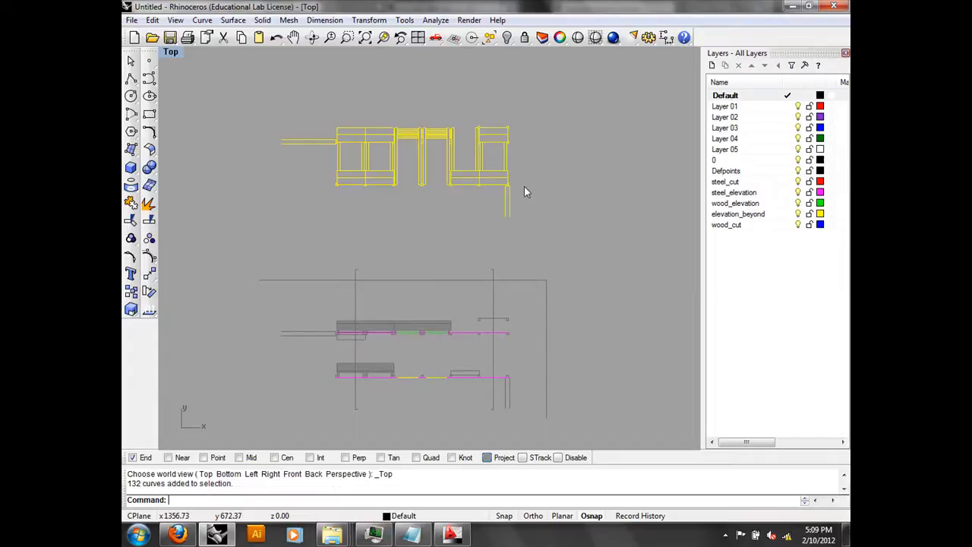
key(Escape)
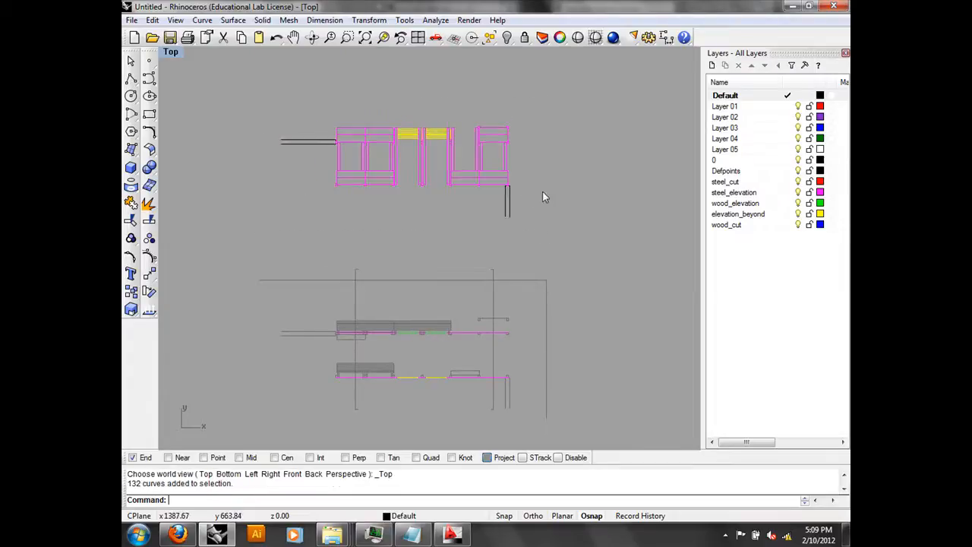
Step: With the Project snap off, draw a polyline from the rear right post corner to the front right post corner in the Top view
right_drag(543, 191, 475, 157)
right_drag(489, 331, 534, 288)
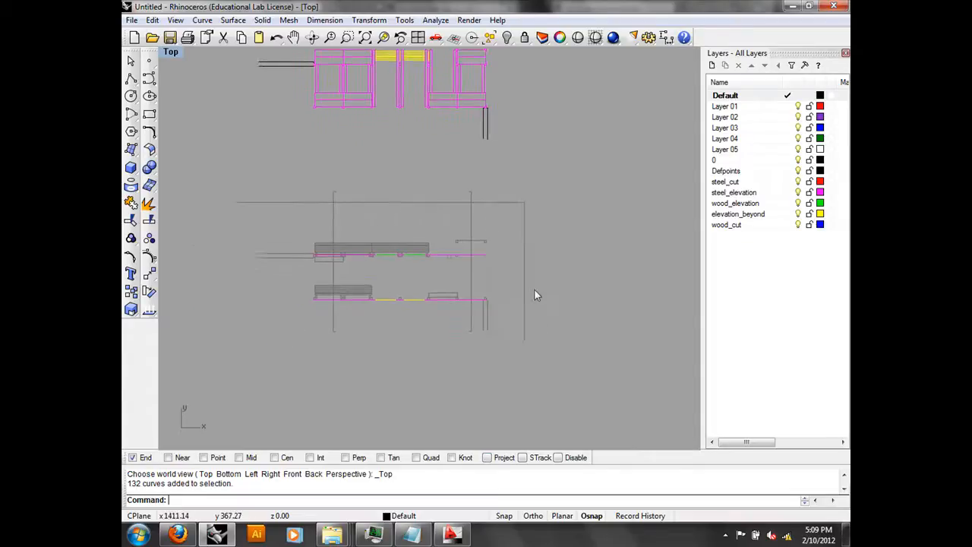
scroll(533, 289, up, 4)
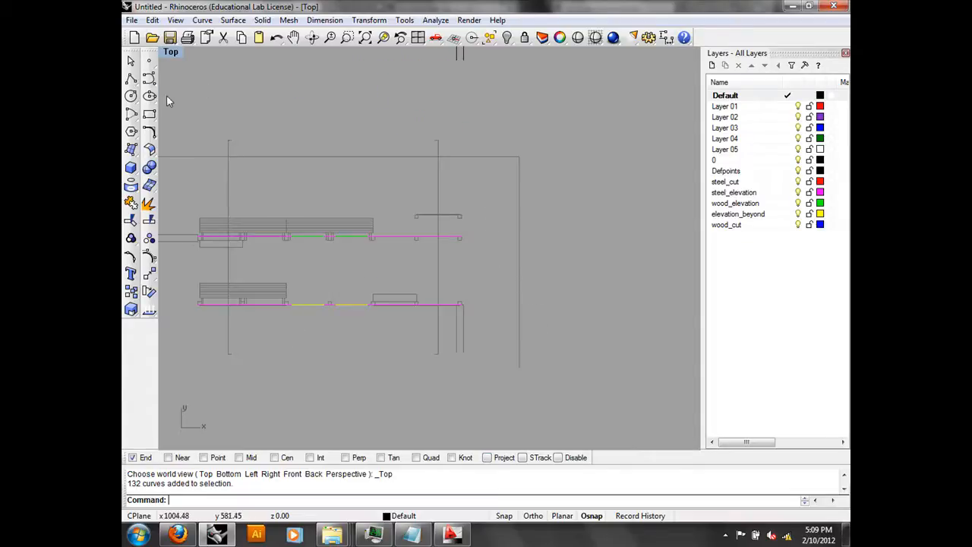
click(131, 77)
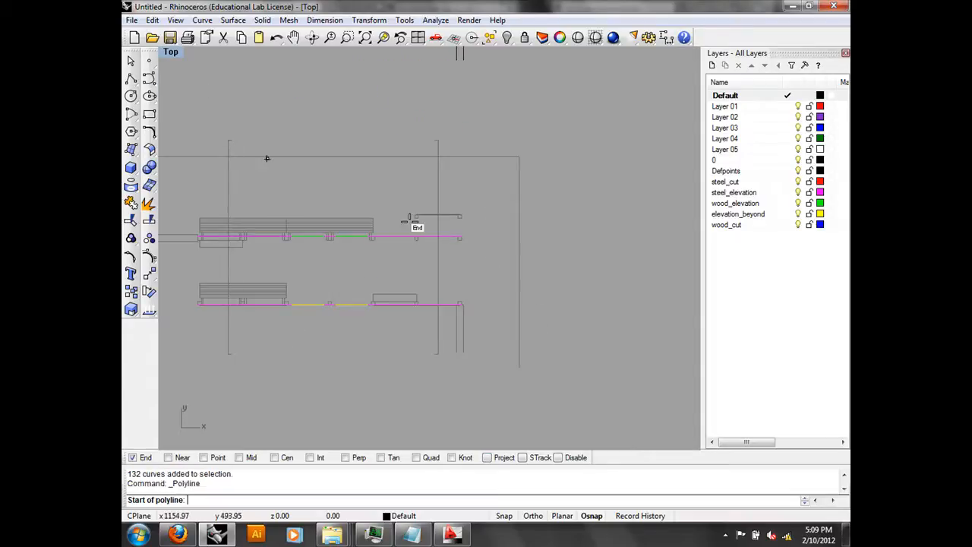
click(466, 220)
scroll(490, 267, up, 4)
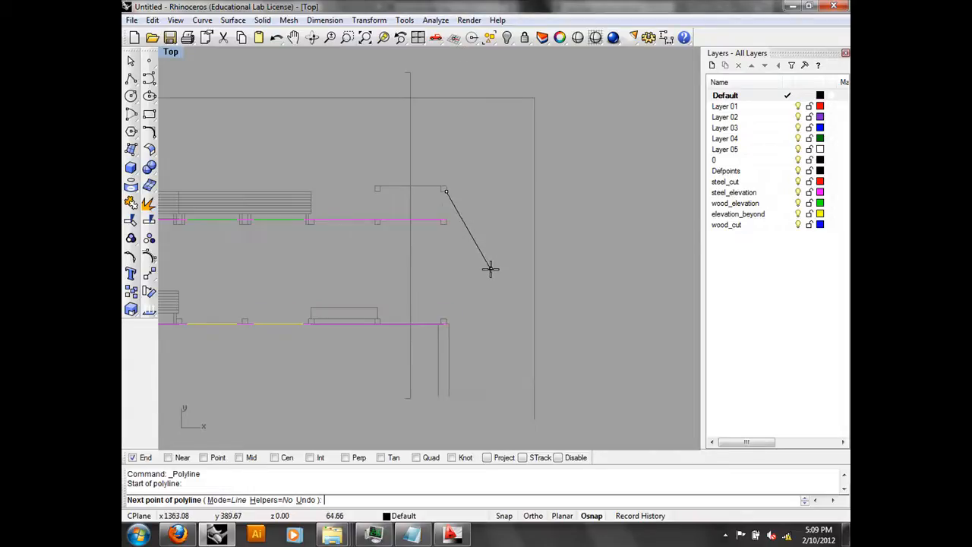
scroll(449, 337, up, 2)
scroll(438, 340, up, 3)
click(454, 310)
key(Return)
scroll(507, 280, down, 6)
right_drag(540, 226, 425, 230)
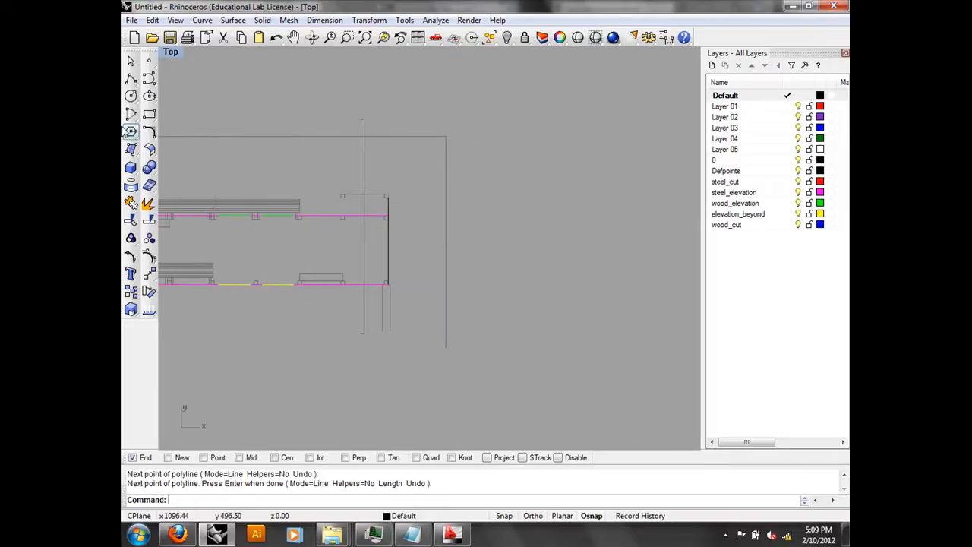
Step: Inspect the polyline in the Perspective view and delete it
click(170, 51)
mouse_move(220, 206)
click(347, 309)
right_drag(463, 322, 360, 313)
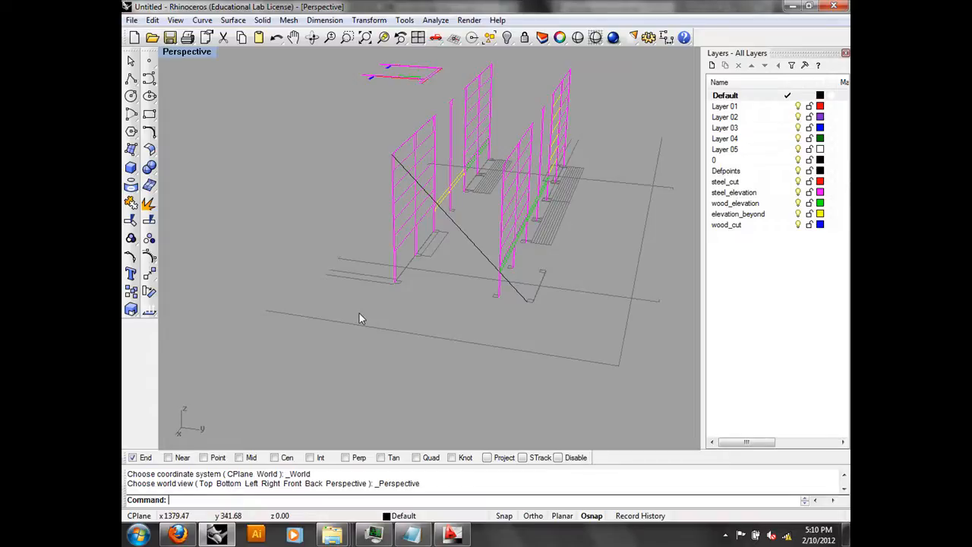
click(465, 232)
click(153, 20)
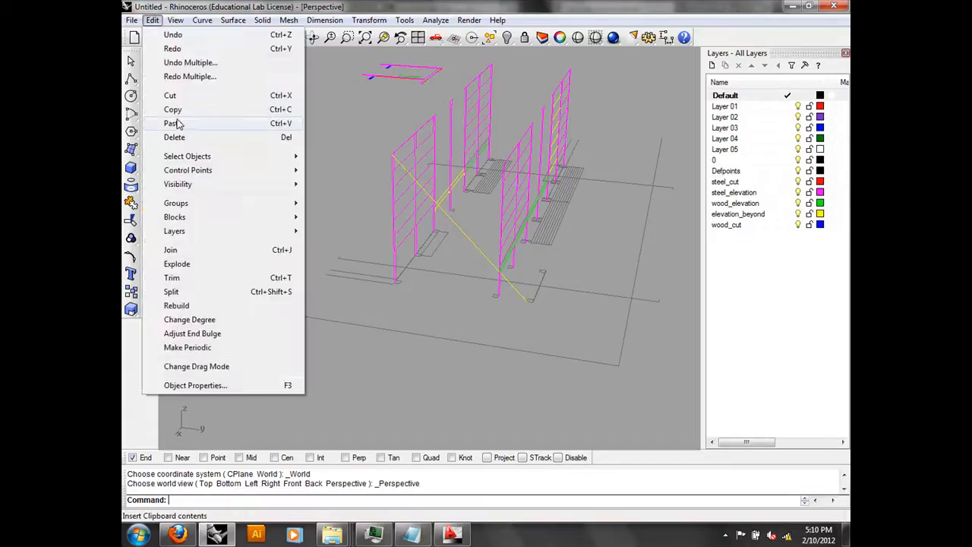
click(174, 136)
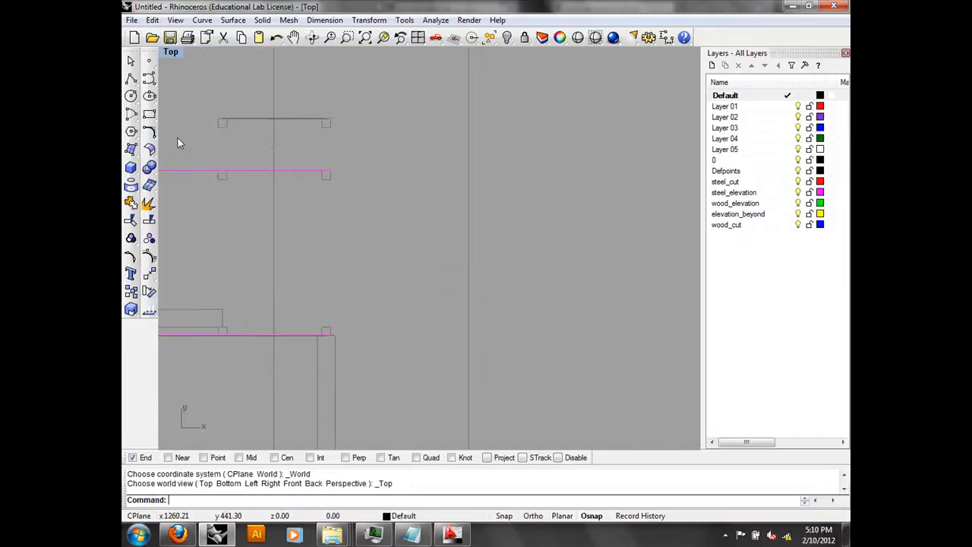
Step: In the Top view with the Project snap on, draw a polyline from the rear right post to the front right post
scroll(473, 220, up, 3)
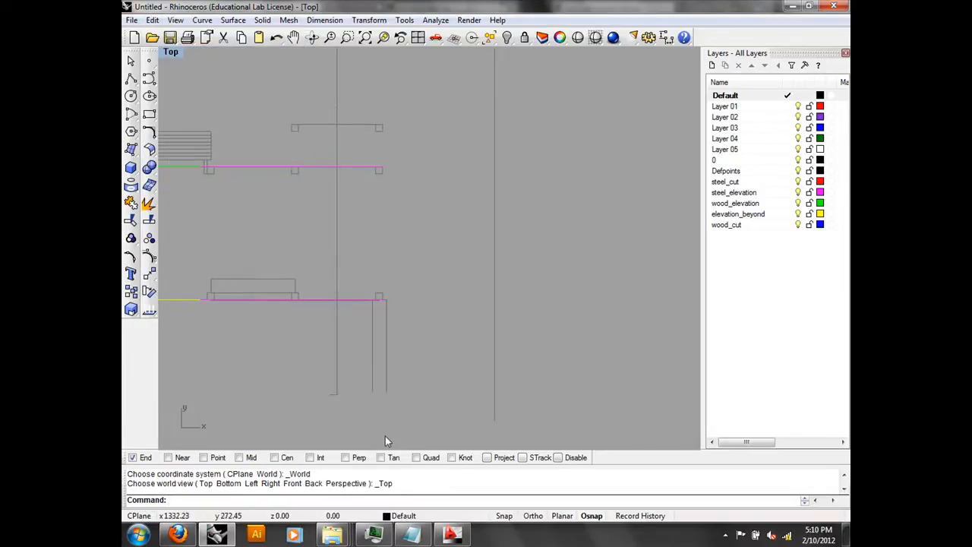
click(504, 458)
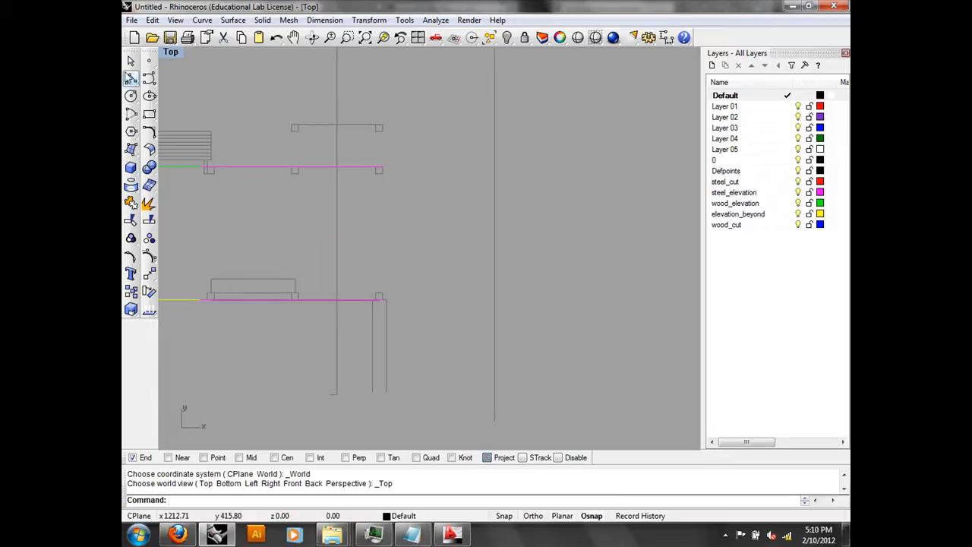
click(130, 78)
click(384, 126)
scroll(384, 303, up, 5)
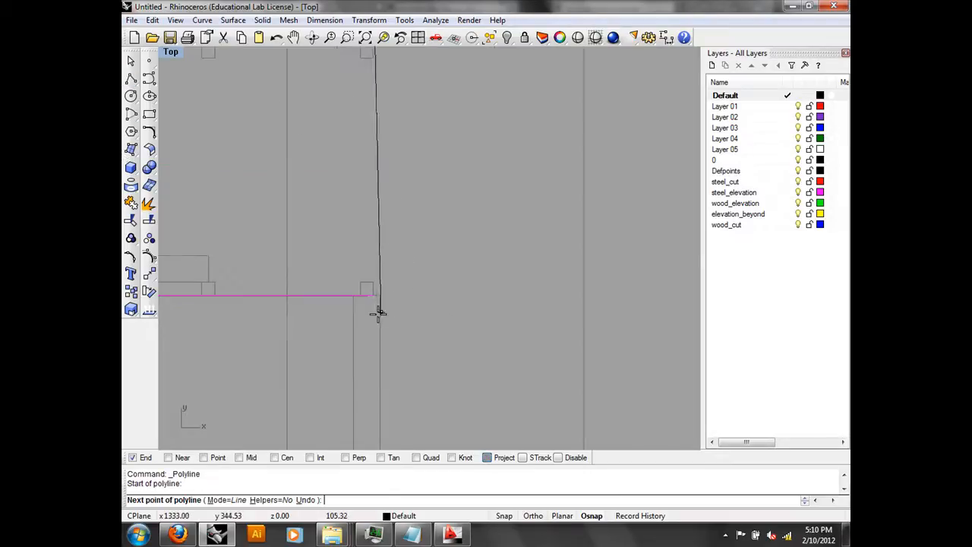
click(380, 287)
key(Return)
scroll(389, 284, down, 5)
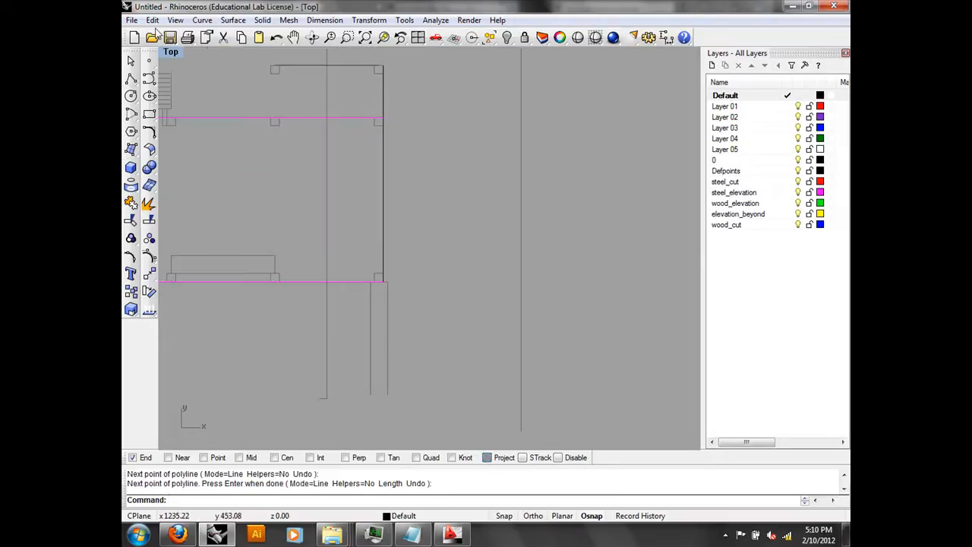
Step: In the Perspective view with the Project snap off, draw a polyline joining the top right corners of the two standing elevations
click(171, 53)
mouse_move(228, 206)
click(350, 308)
right_drag(454, 300, 482, 300)
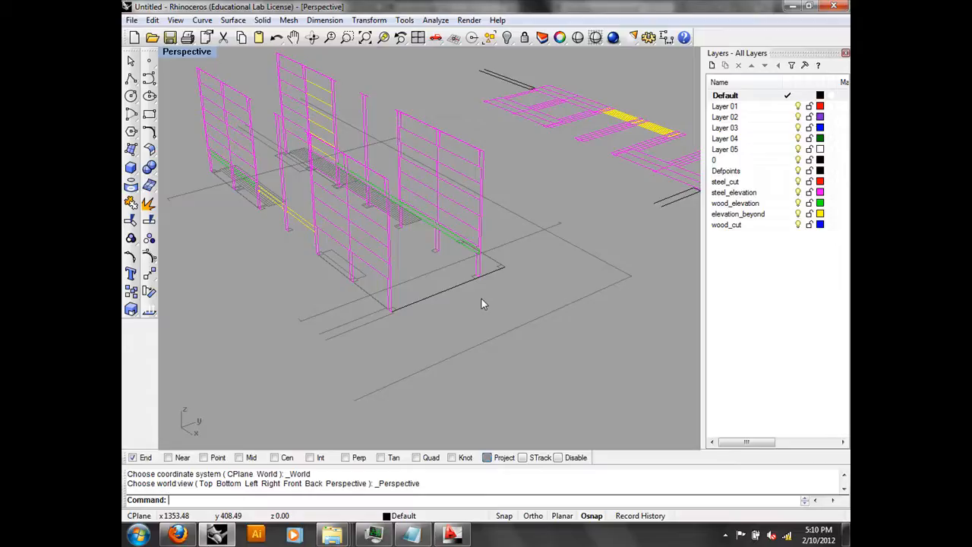
right_drag(481, 298, 400, 189)
click(131, 78)
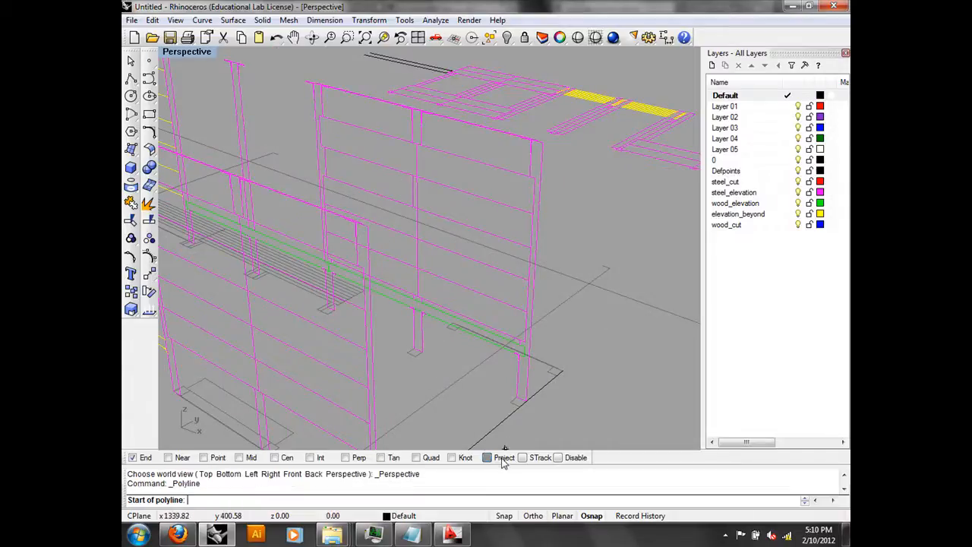
click(368, 226)
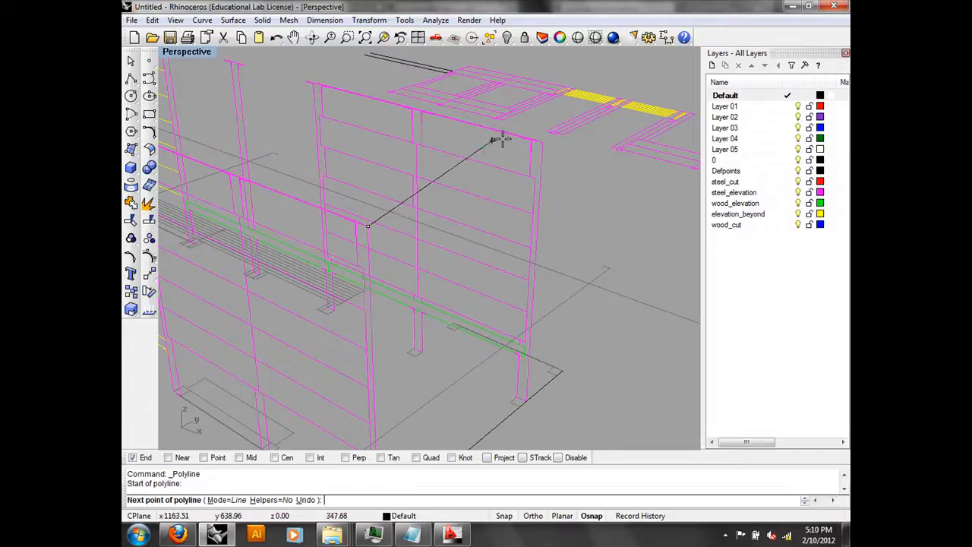
click(544, 144)
right_drag(596, 212, 568, 222)
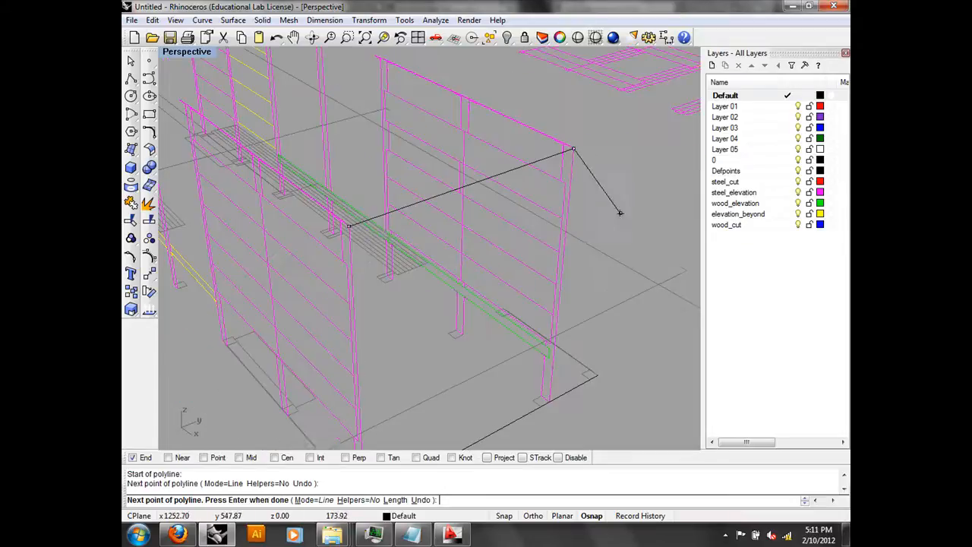
right_click(616, 215)
Step: Delete the polyline that connects the top corners of the two elevations
right_drag(644, 207, 695, 265)
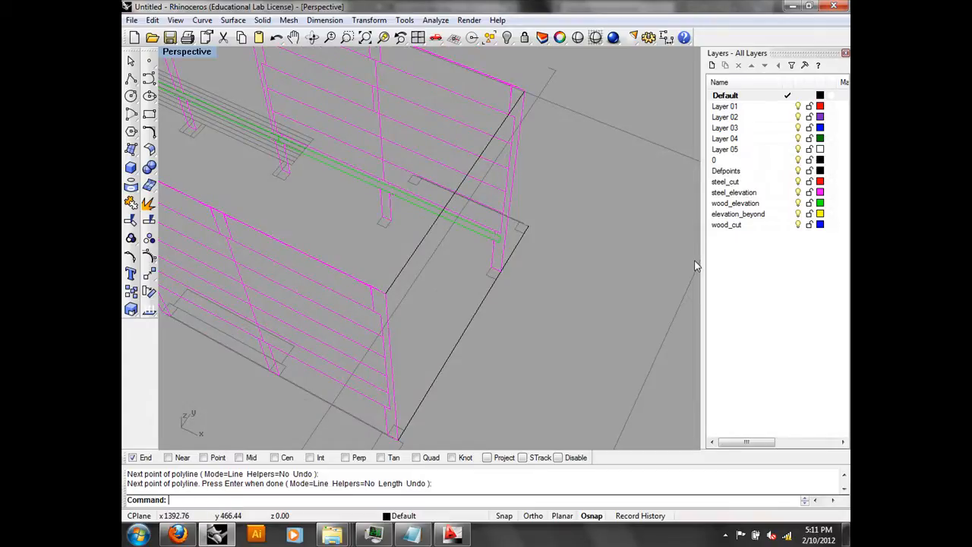
click(407, 272)
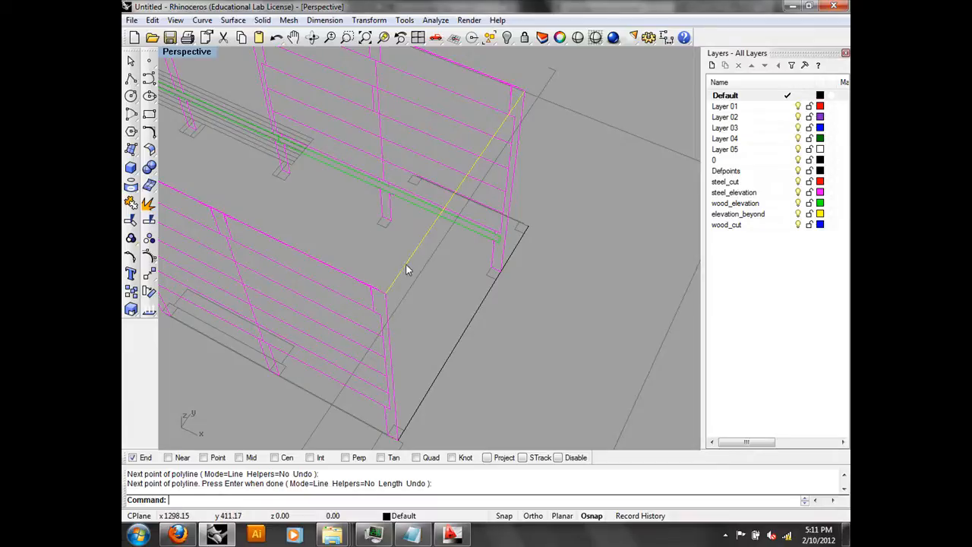
click(152, 20)
click(174, 137)
Step: Delete the remaining test polyline on the ground between the front and rear right posts
right_drag(435, 287, 499, 492)
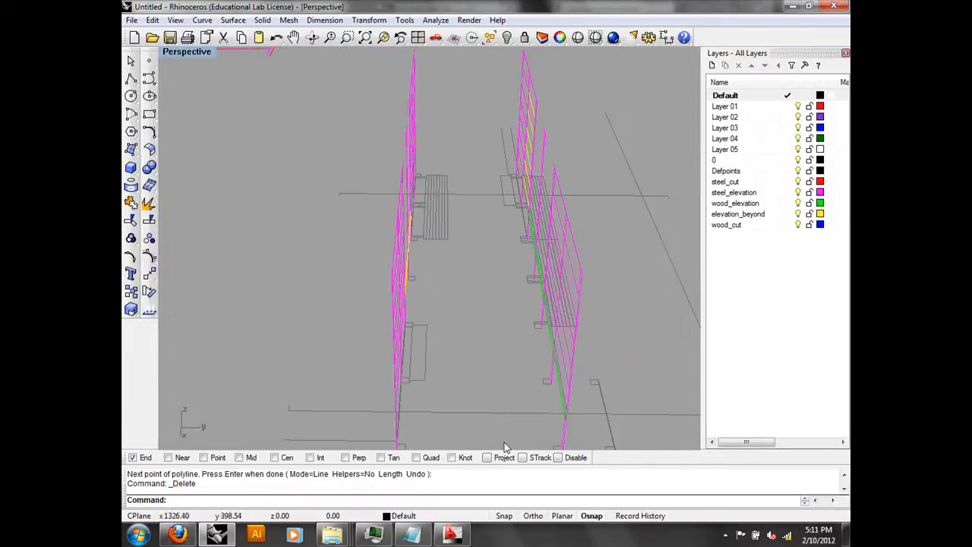
right_drag(512, 400, 505, 335)
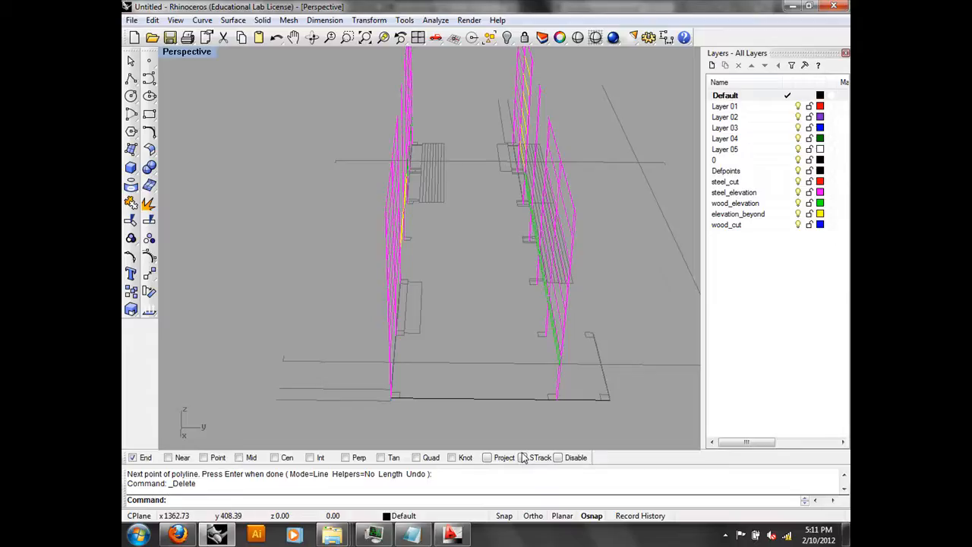
right_drag(401, 156, 497, 249)
scroll(497, 250, down, 14)
shift+right_drag(221, 293, 381, 305)
scroll(382, 305, up, 8)
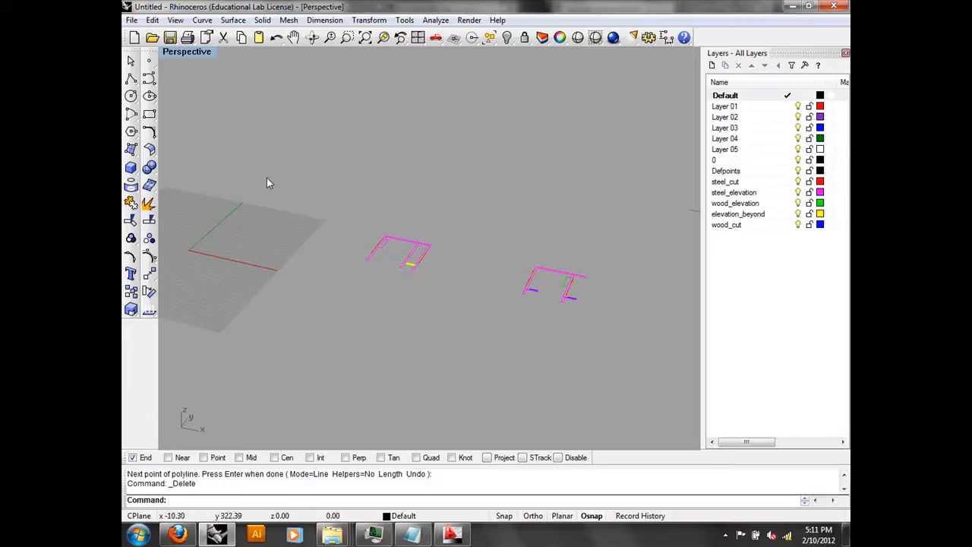
mouse_move(272, 180)
right_down()
mouse_move(443, 202)
mouse_move(636, 200)
mouse_move(644, 262)
mouse_move(433, 253)
right_up()
scroll(433, 251, up, 7)
click(465, 255)
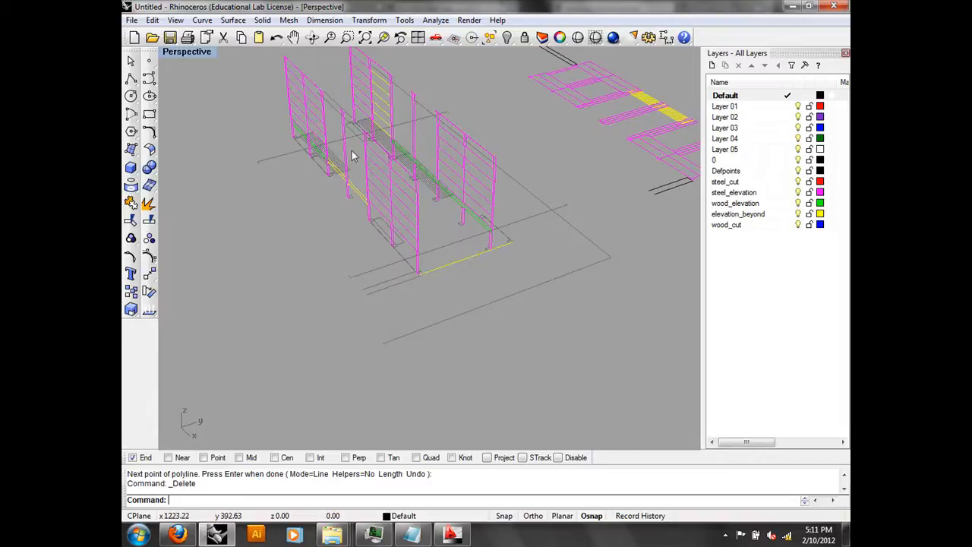
click(153, 20)
click(176, 135)
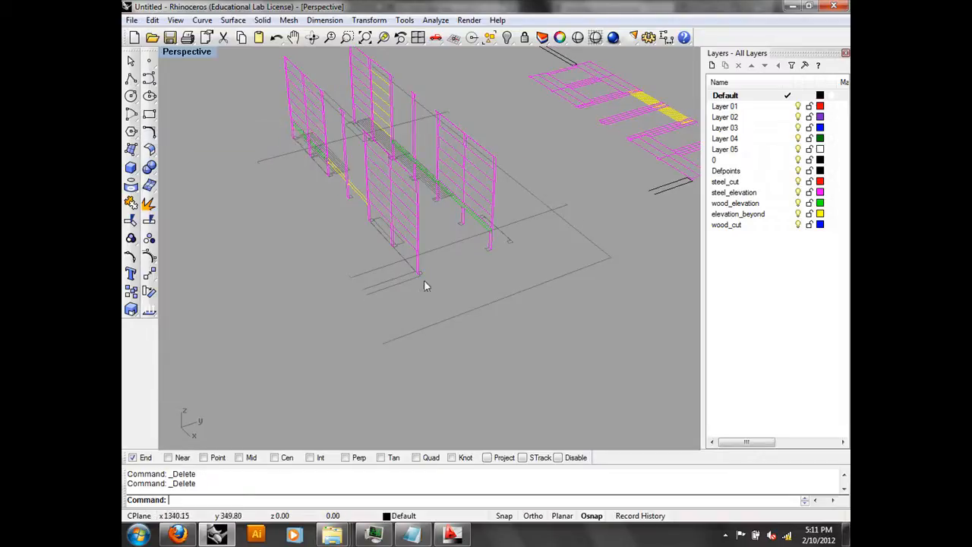
Step: In the Top view with the Project snap on, move the entire upper plan from its lower right post corner onto the floor plan's front right post corner
right_drag(423, 283, 462, 304)
text(Top)
key(Return)
scroll(462, 302, down, 6)
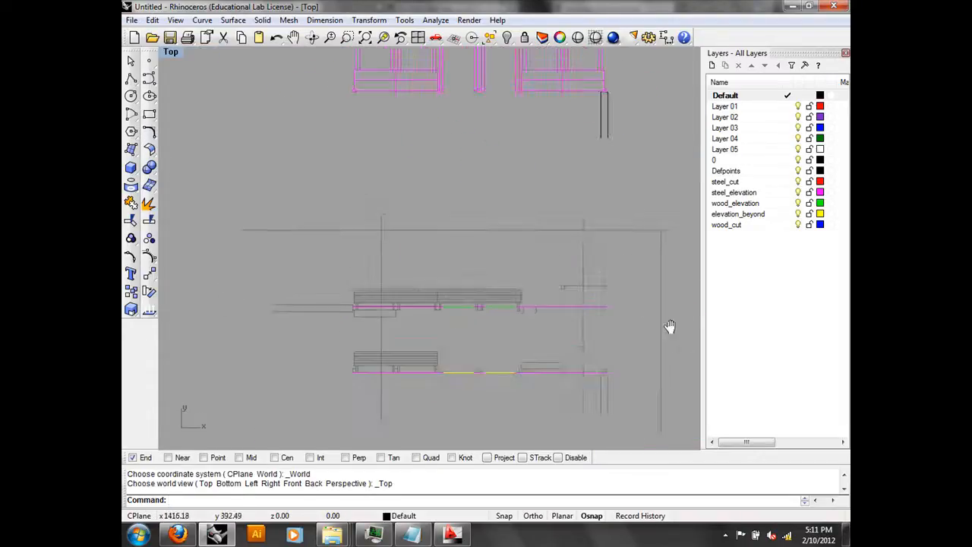
right_drag(680, 336, 585, 261)
right_drag(578, 136, 563, 233)
drag(274, 93, 272, 94)
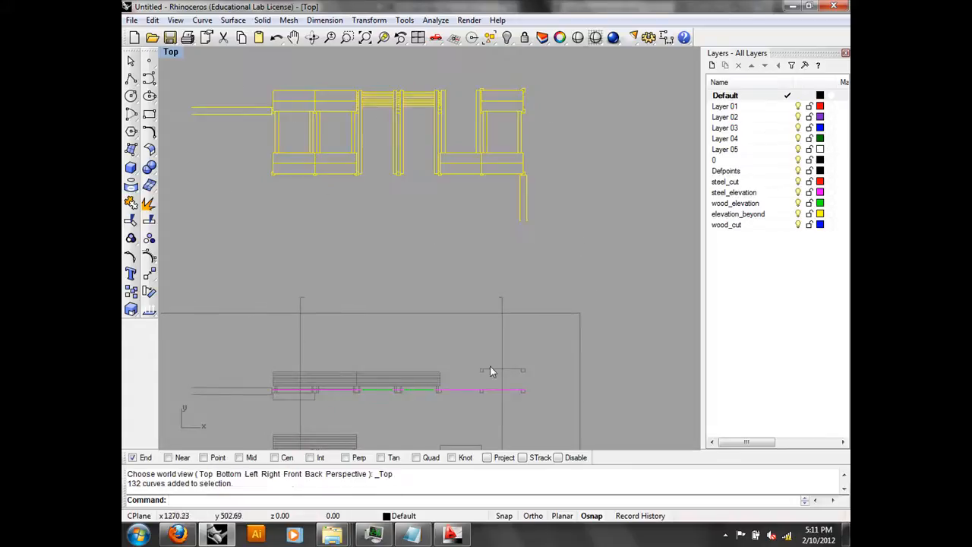
click(490, 457)
text(Move)
key(Return)
scroll(509, 155, up, 7)
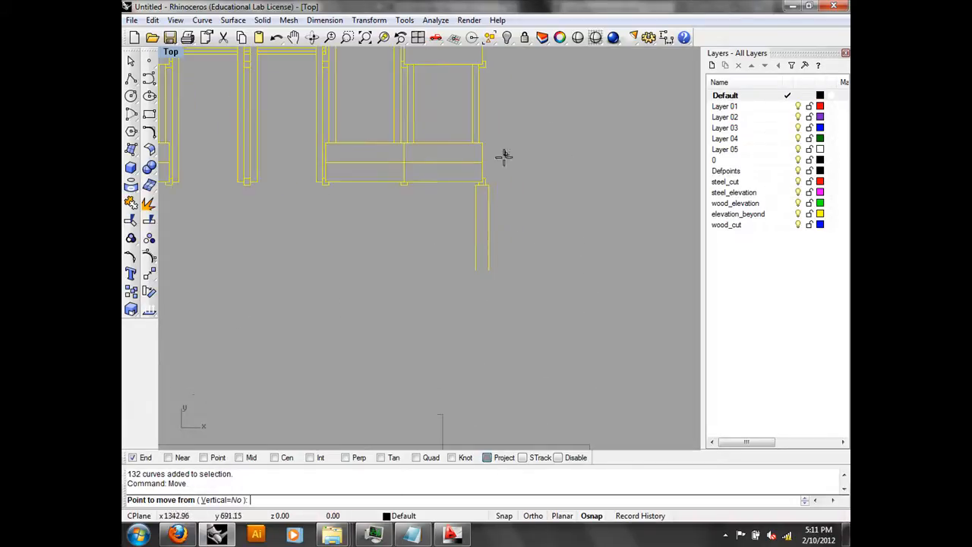
click(482, 184)
scroll(481, 199, down, 8)
right_drag(478, 419, 509, 185)
scroll(521, 278, up, 10)
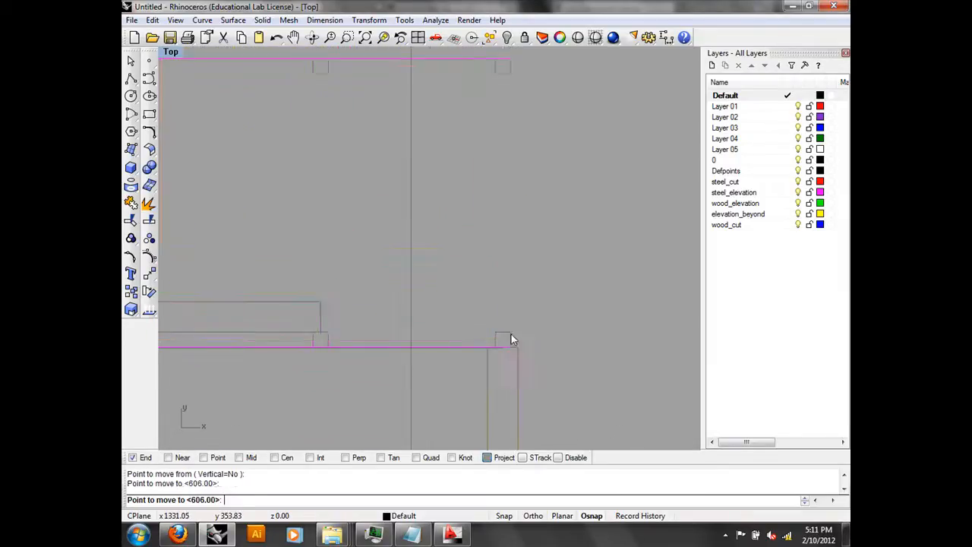
click(510, 334)
scroll(547, 316, down, 5)
Step: In the Perspective view with the Project snap off, move the upper plan vertically from its front right post corner to the rear elevation's top right corner height
click(171, 53)
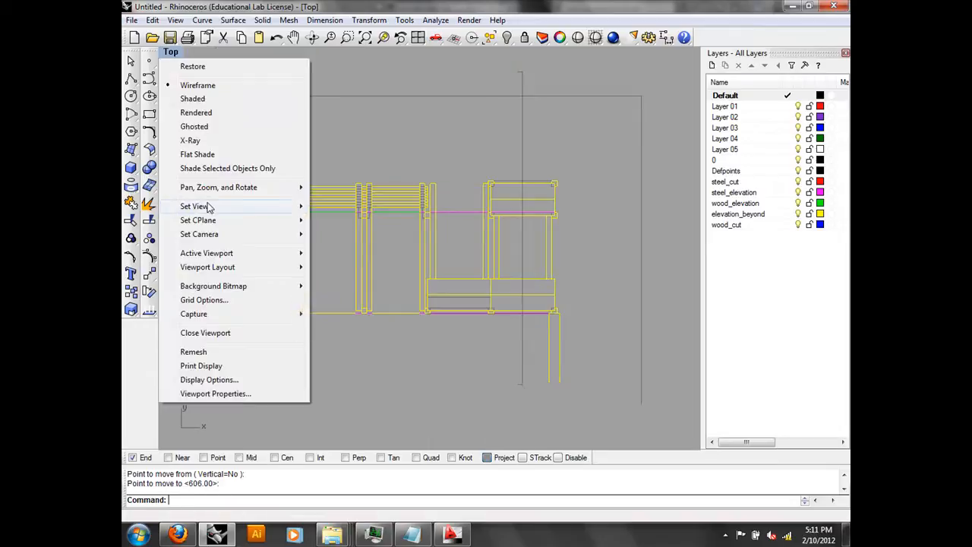
mouse_move(194, 206)
click(346, 308)
right_drag(545, 305, 536, 326)
shift+right_drag(506, 178, 510, 318)
scroll(475, 297, up, 8)
scroll(589, 302, down, 6)
text(move)
key(Return)
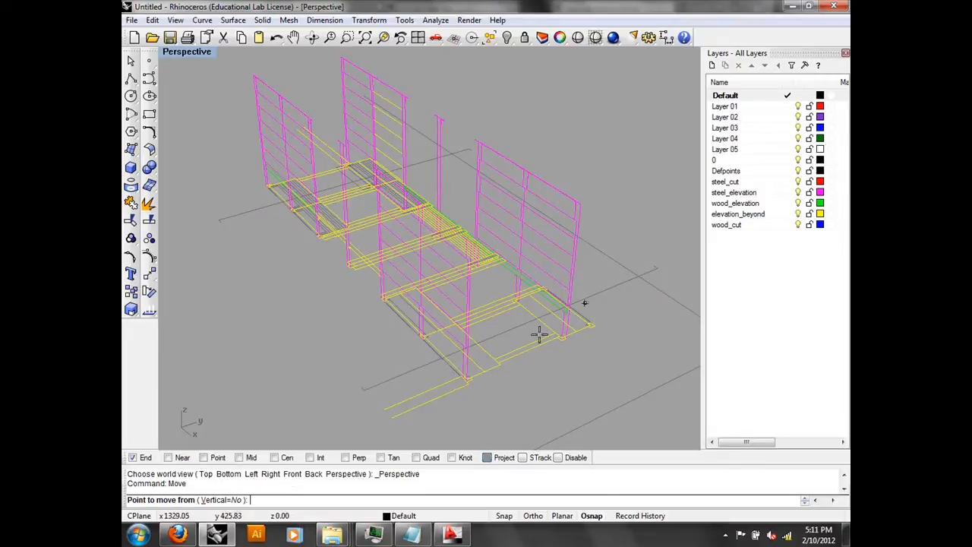
click(220, 500)
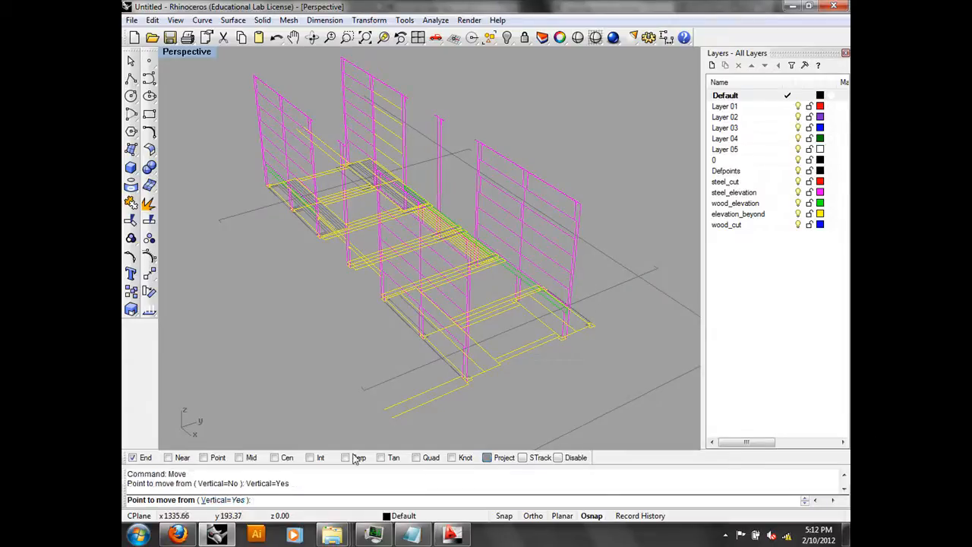
scroll(456, 379, up, 6)
click(394, 386)
scroll(395, 386, down, 6)
right_drag(471, 360, 440, 196)
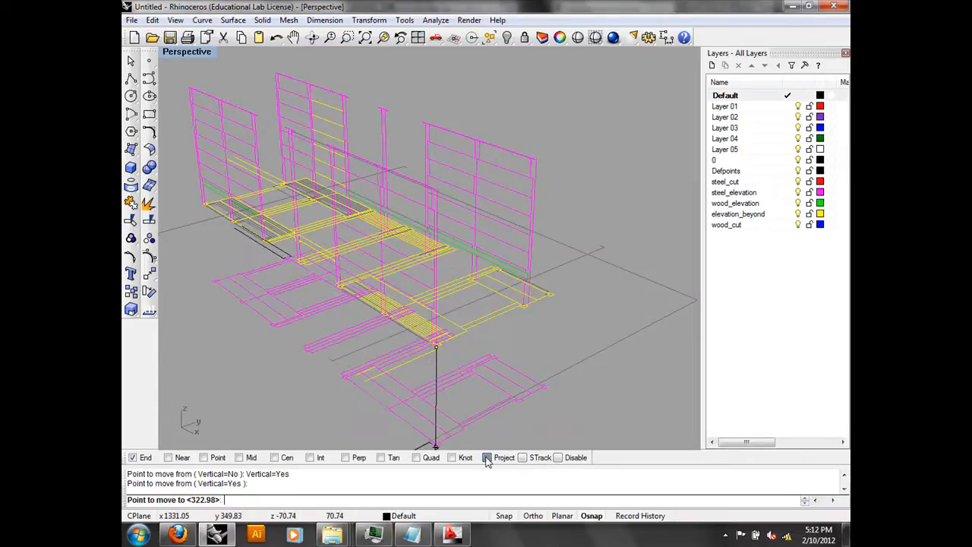
click(540, 156)
right_drag(541, 157, 594, 233)
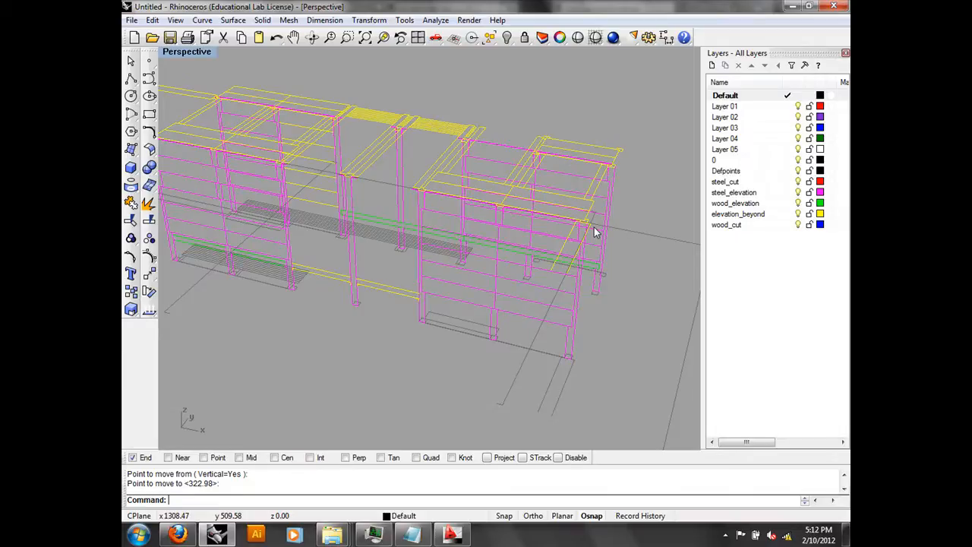
Step: In the Top view, rotate the flat section drawing 90 degrees counterclockwise about its middle so its posts point toward positive X
right_drag(590, 217, 452, 285)
scroll(450, 284, up, 5)
drag(539, 311, 475, 214)
right_drag(475, 214, 517, 270)
text(Top)
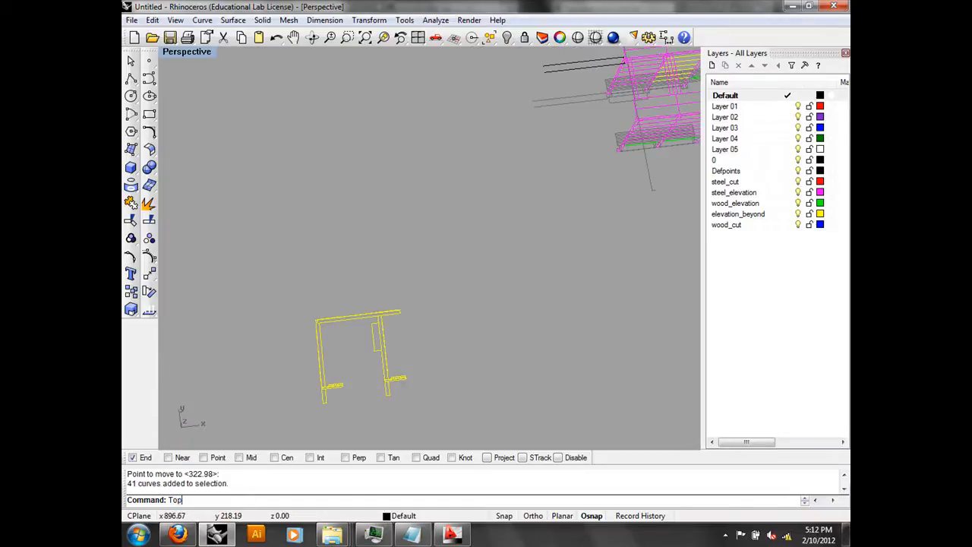
key(Return)
scroll(519, 270, down, 6)
right_drag(580, 266, 409, 249)
right_drag(370, 276, 422, 271)
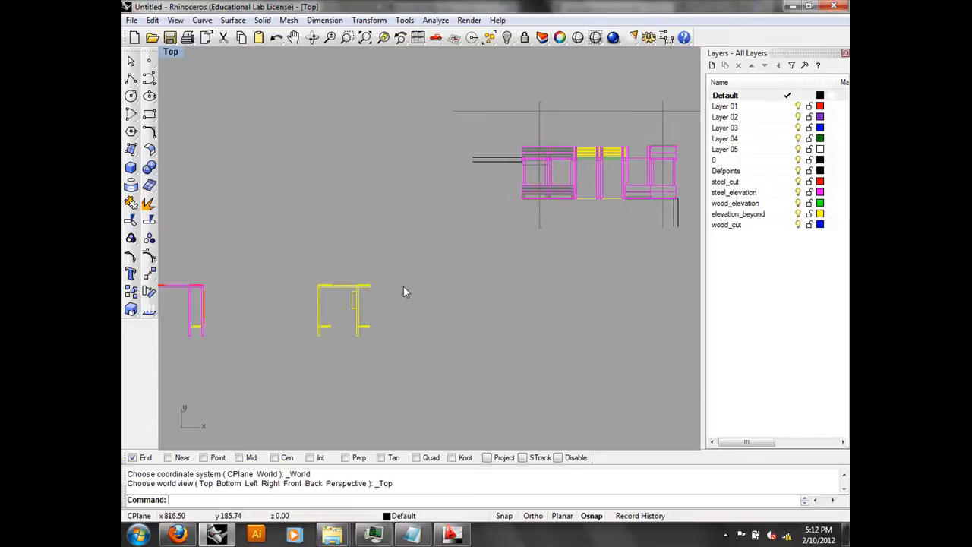
scroll(380, 299, up, 2)
text(ro)
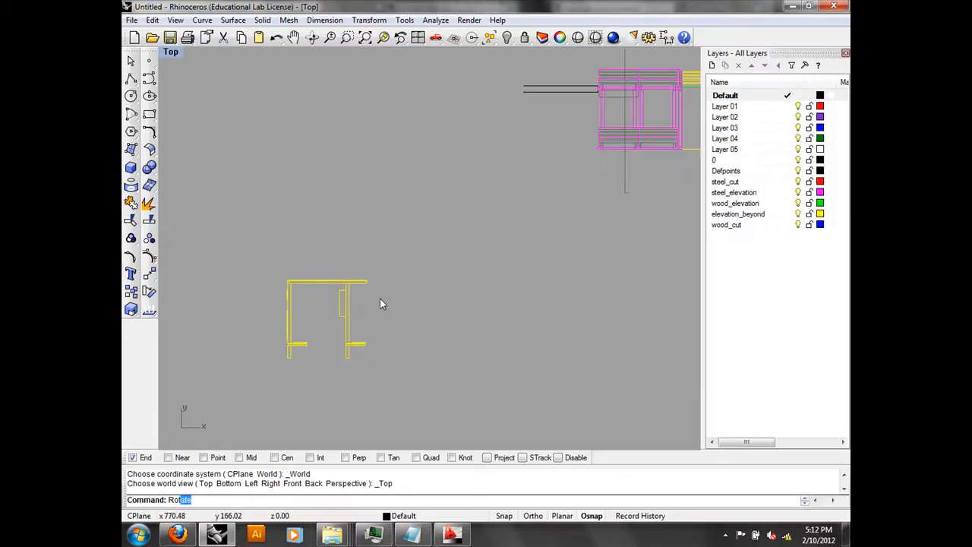
key(Return)
click(327, 307)
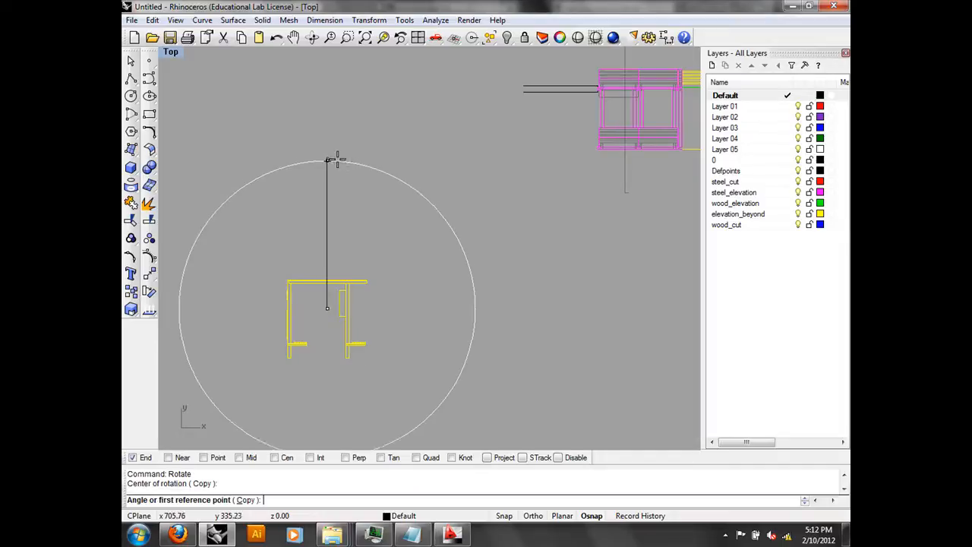
click(327, 181)
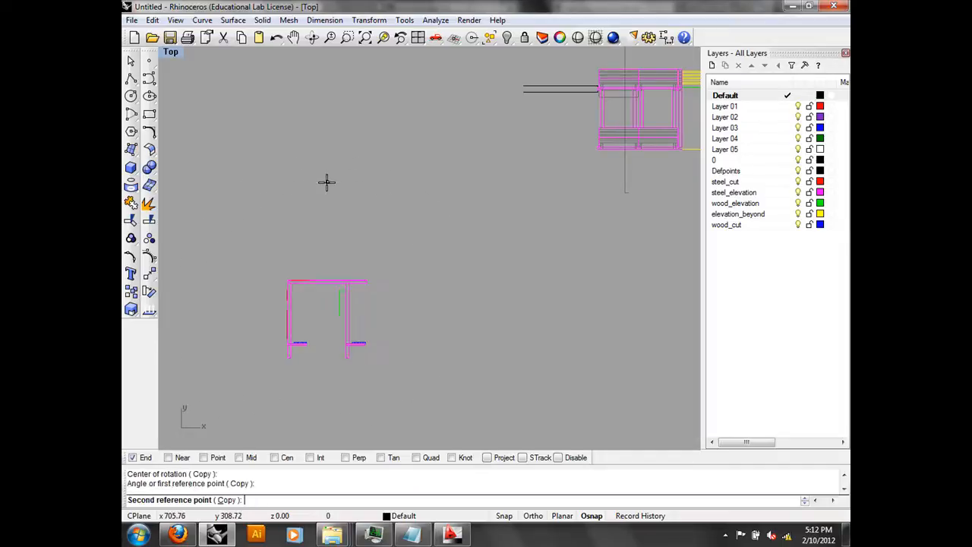
click(193, 218)
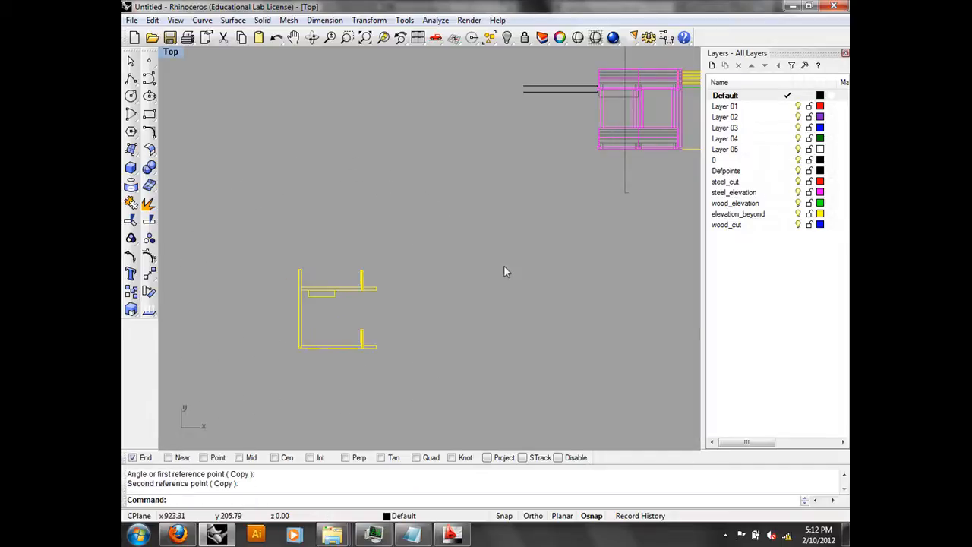
Step: Hide the standing elevations and the raised upper plan, keeping the section drawing and the locked floor plan visible
right_drag(503, 265, 477, 264)
right_drag(660, 299, 445, 286)
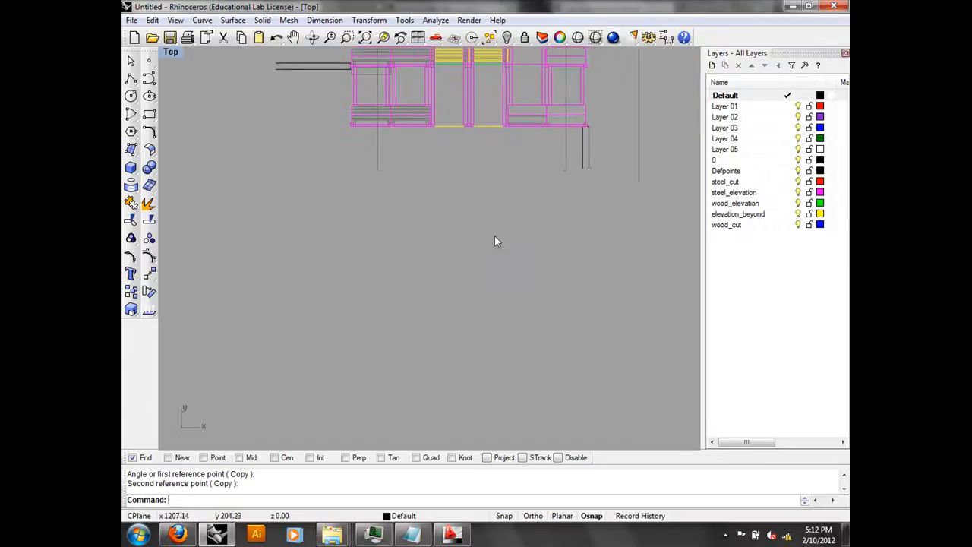
right_drag(529, 220, 537, 261)
key(ctrl+a)
text(hide)
key(Return)
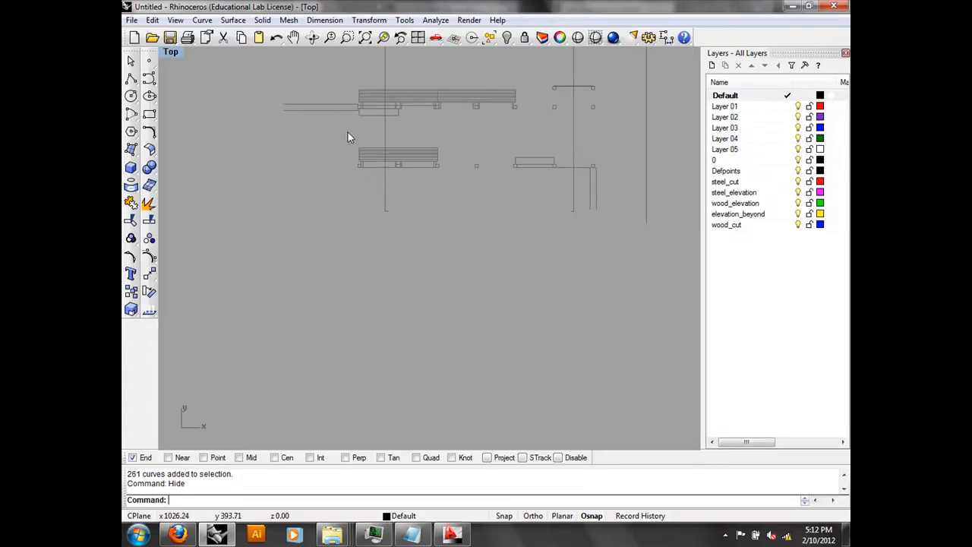
Step: Using the Int and Near snaps, move the section drawing from its lower right corner onto the floor plan's section cut line at the front post edge
right_drag(296, 356, 436, 250)
drag(336, 336, 194, 162)
text(move)
key(Return)
scroll(259, 262, up, 4)
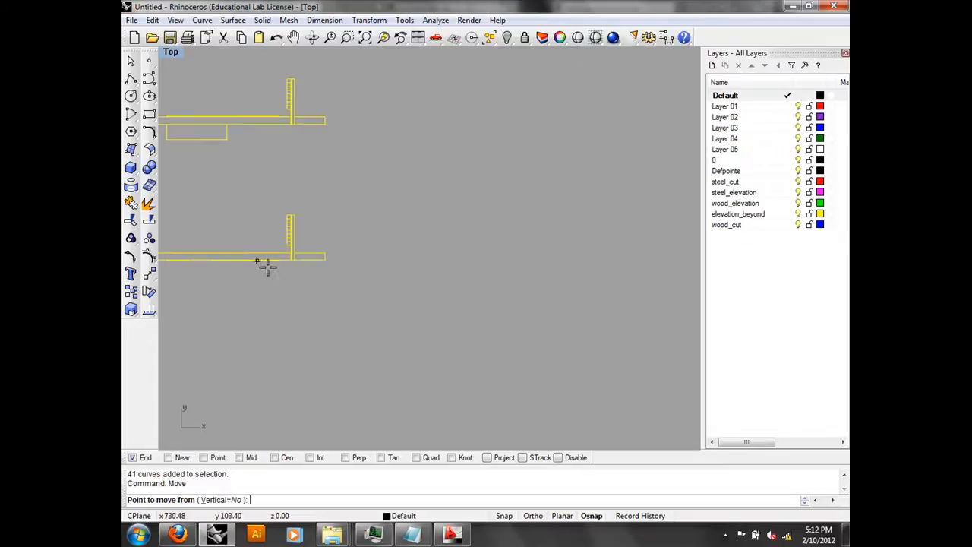
click(326, 267)
scroll(408, 330, down, 4)
scroll(552, 243, up, 3)
scroll(461, 215, up, 5)
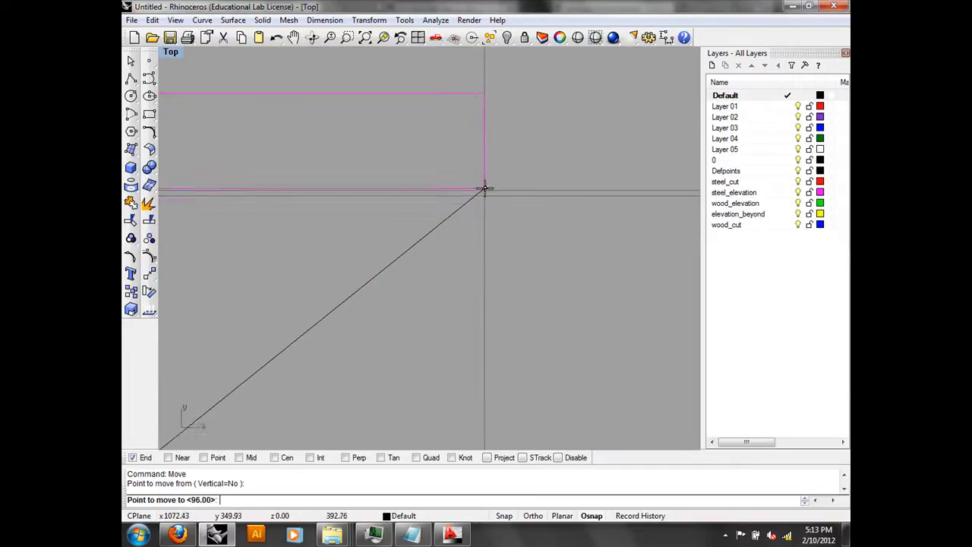
click(504, 459)
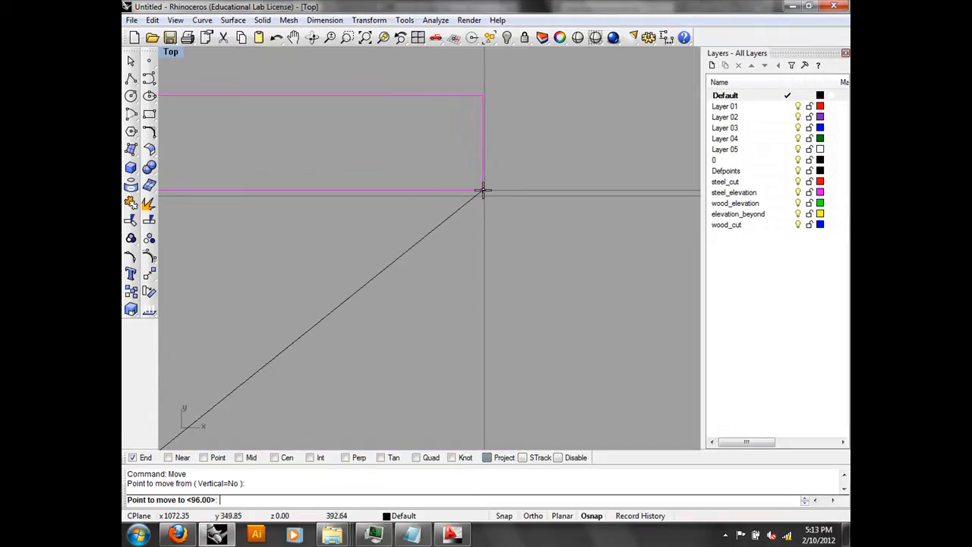
click(495, 459)
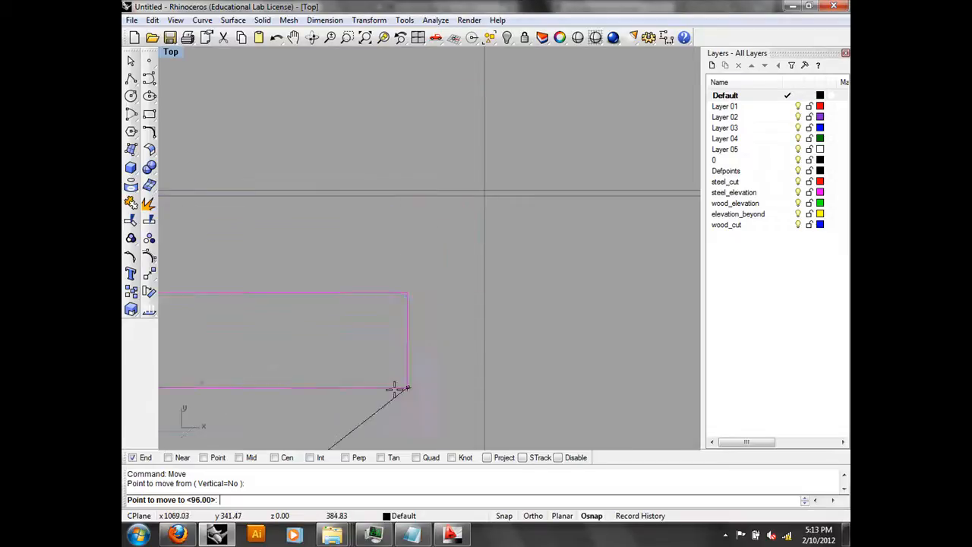
click(311, 458)
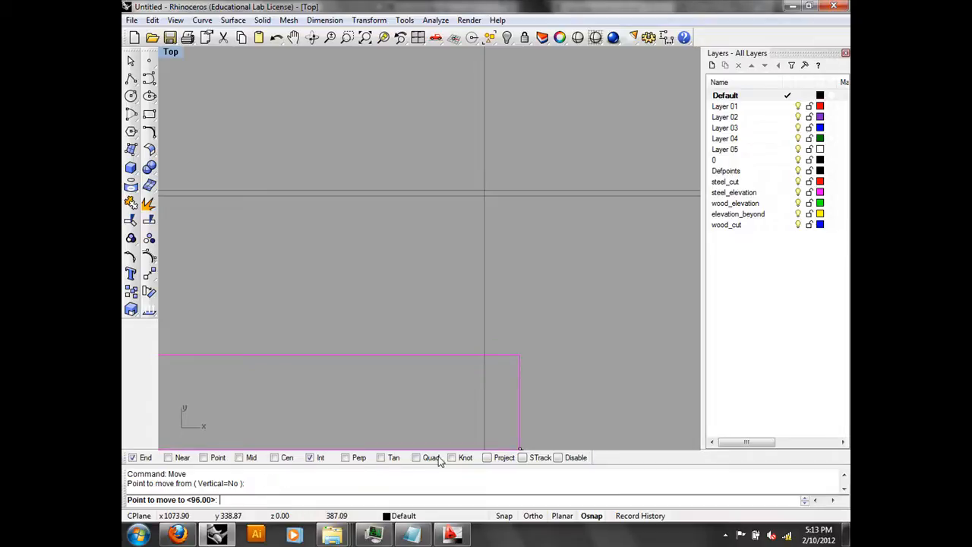
click(181, 457)
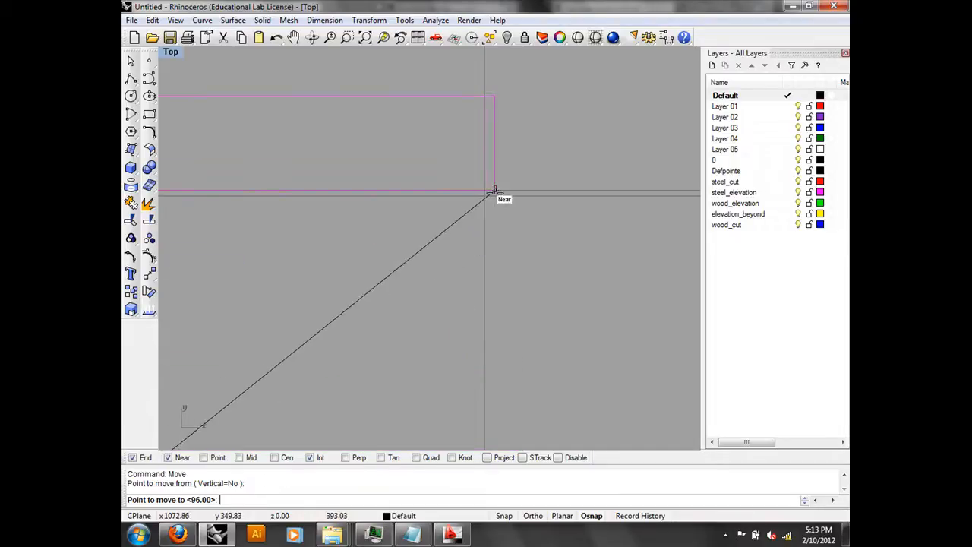
click(483, 189)
scroll(524, 243, down, 3)
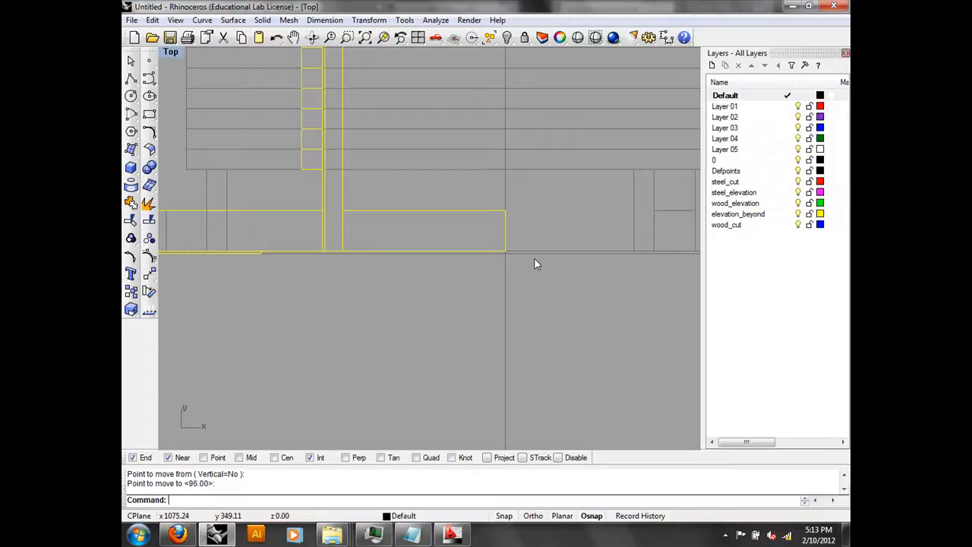
click(181, 458)
Step: In the Perspective view, stand the section drawing upright with Rotate3D, using the floor plan's section cut line as the rotation axis
scroll(493, 276, down, 3)
scroll(481, 290, down, 4)
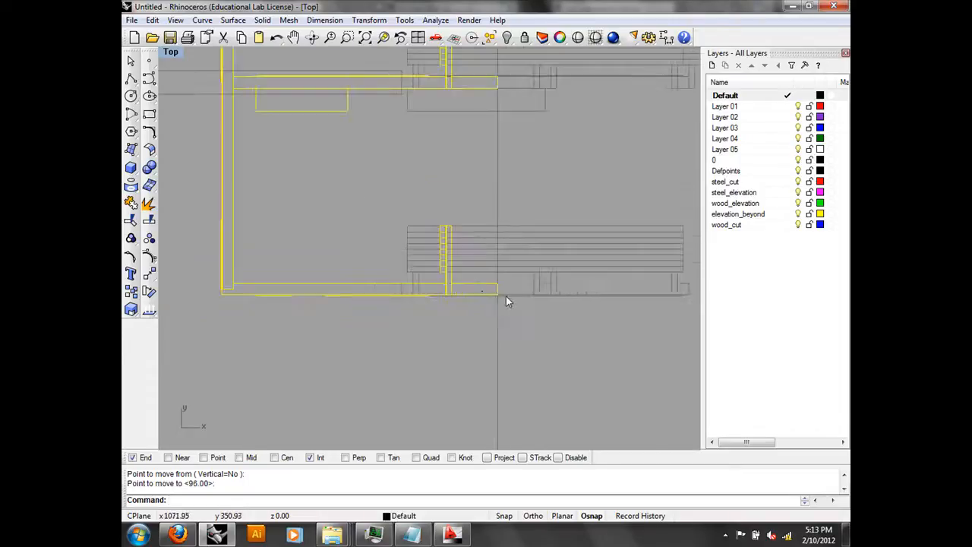
scroll(526, 321, down, 6)
right_drag(526, 322, 463, 330)
click(171, 53)
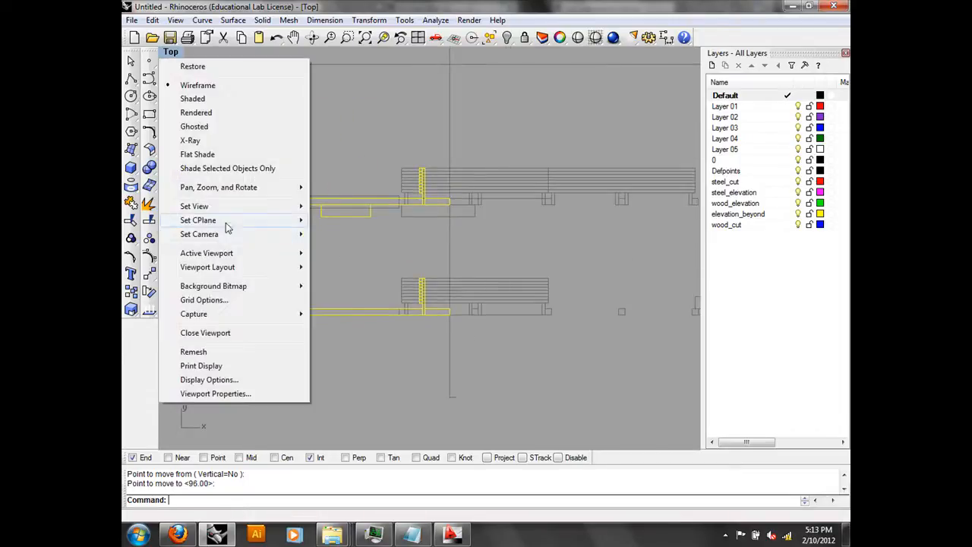
mouse_move(234, 207)
click(379, 312)
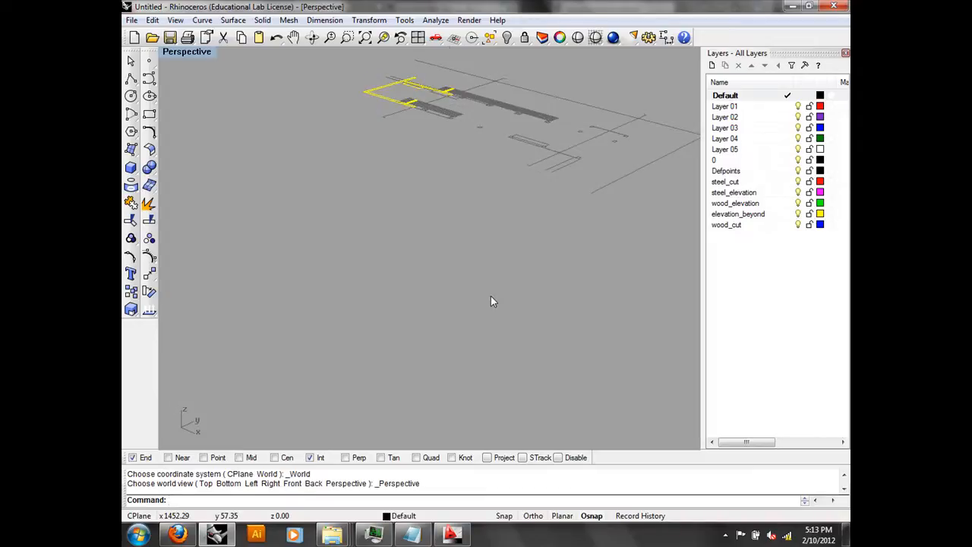
mouse_move(515, 172)
right_down()
mouse_move(515, 220)
mouse_move(477, 215)
mouse_move(517, 210)
mouse_move(521, 185)
right_up()
text(Rotate)
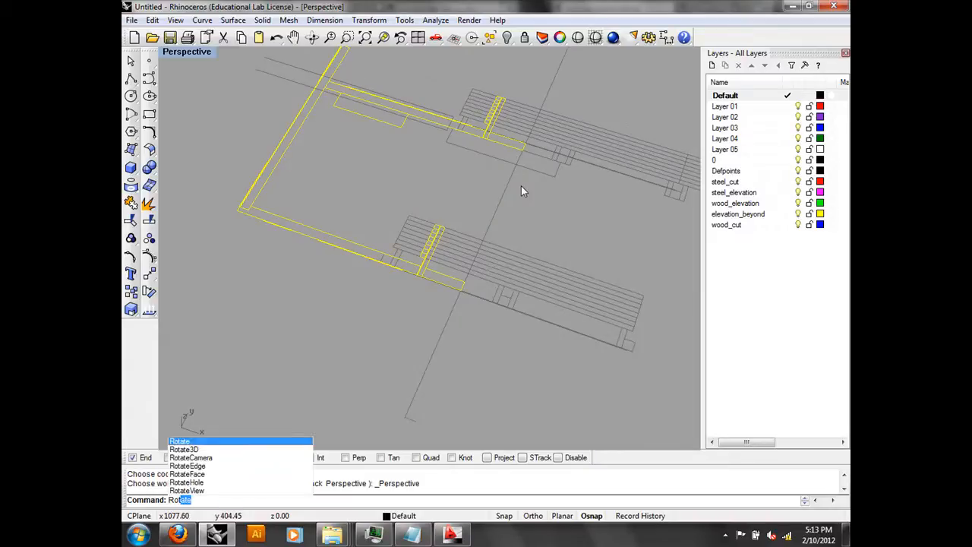
key(Down)
key(Return)
scroll(458, 274, up, 5)
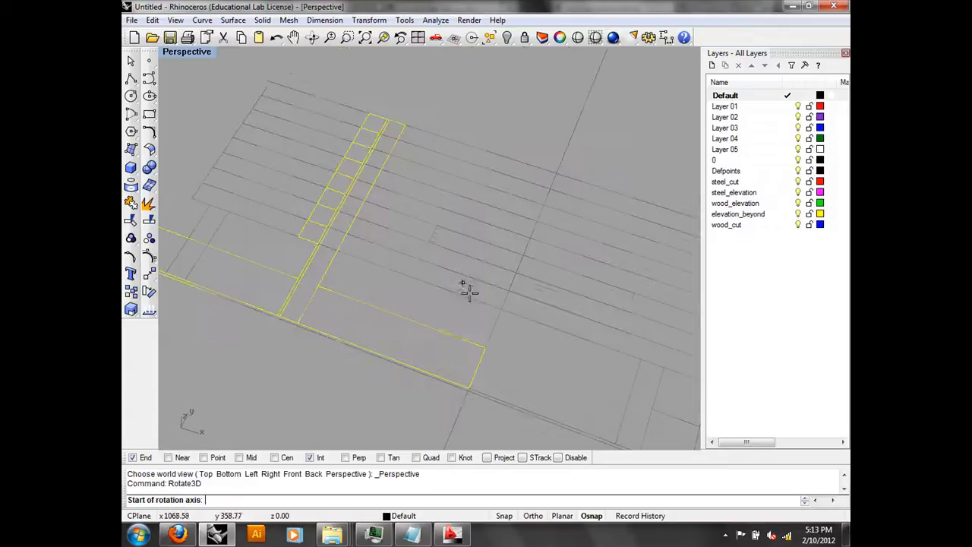
click(469, 386)
right_drag(480, 358, 631, 191)
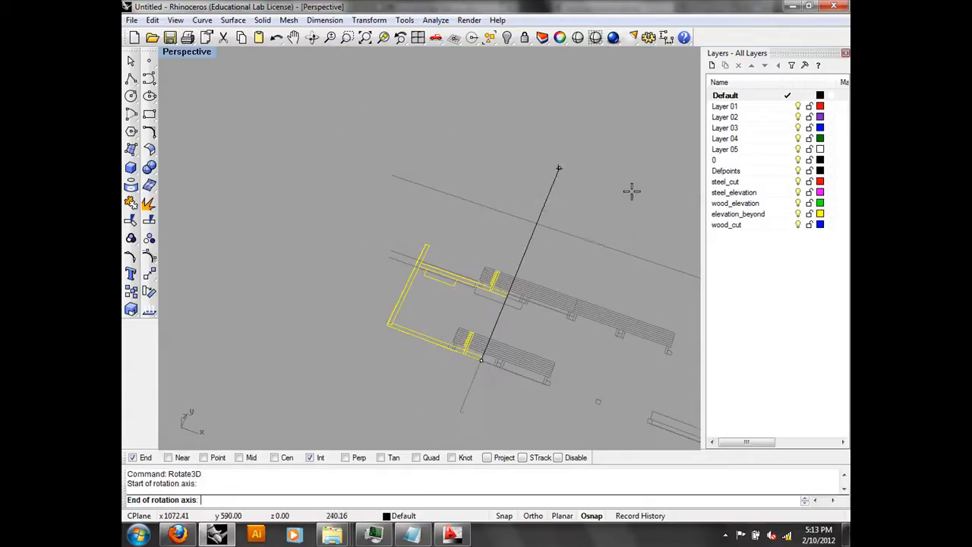
click(586, 247)
click(245, 272)
click(582, 130)
right_drag(582, 132, 515, 177)
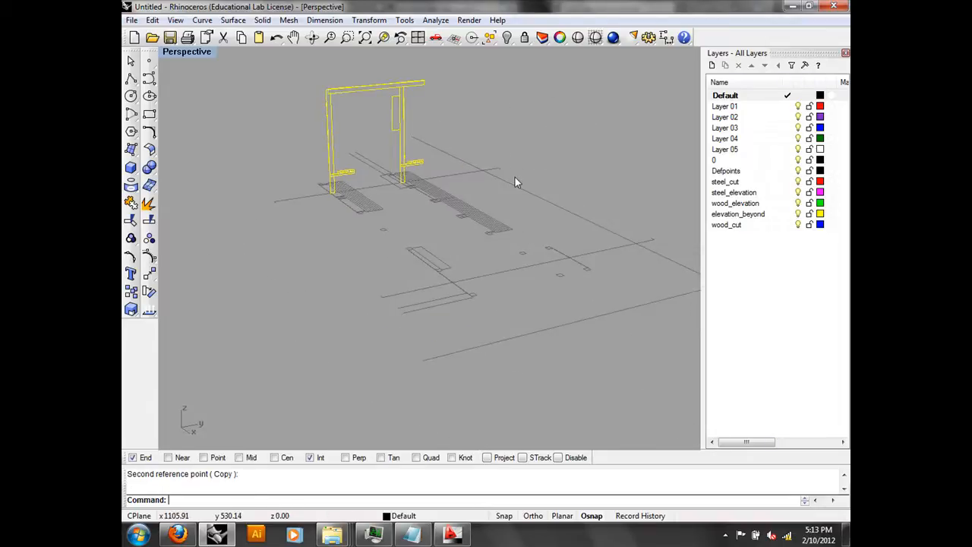
Step: Deselect the upright section and show the hidden elevations and upper plan again
click(572, 149)
text(Show)
key(Return)
right_drag(571, 147, 484, 202)
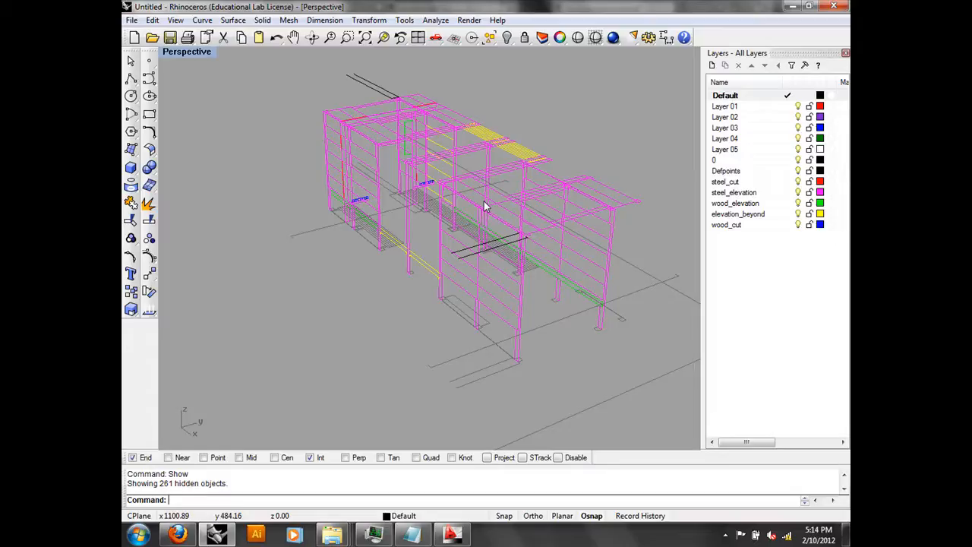
right_drag(484, 201, 498, 174)
click(406, 127)
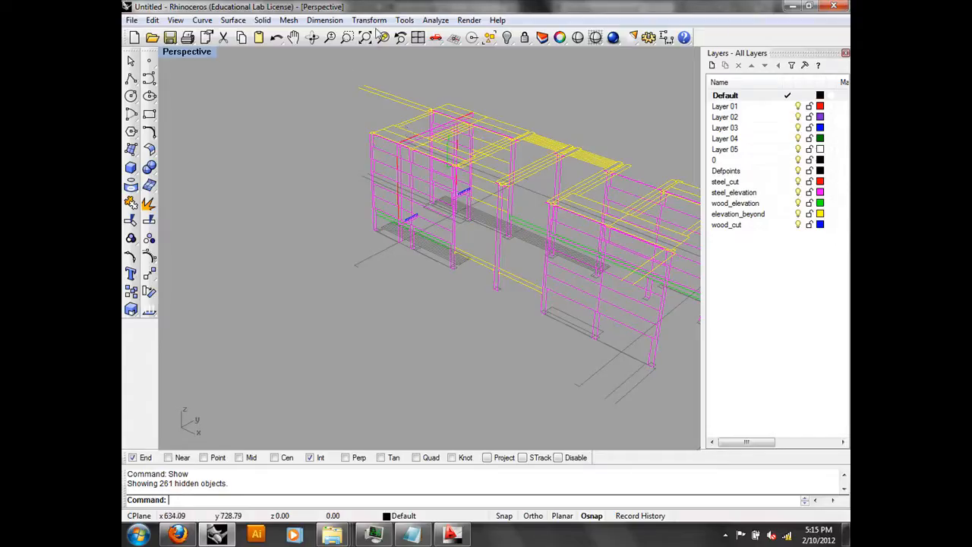
click(405, 20)
click(407, 22)
right_drag(402, 98, 368, 106)
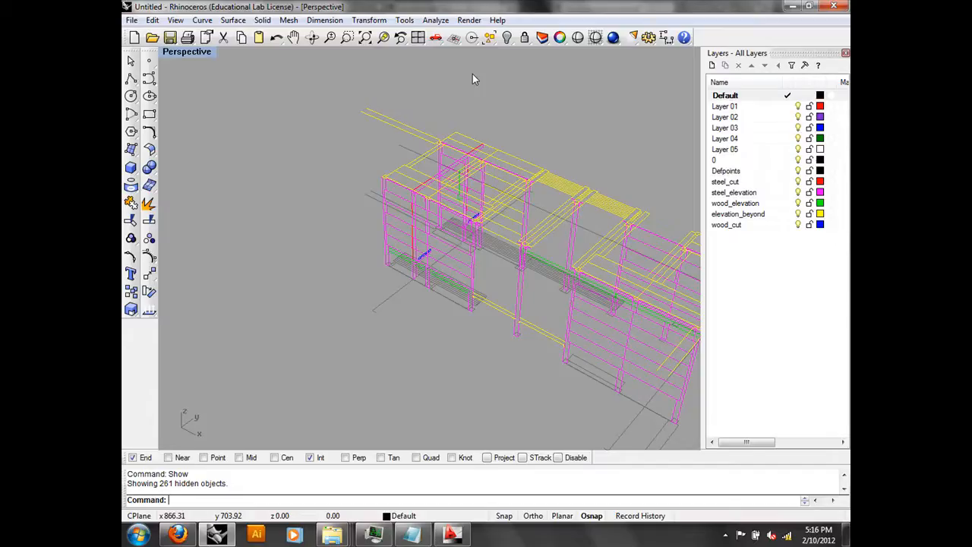
Step: Add a linear dimension across the base of the front left post of the elevation
shift+right_drag(472, 79, 335, 76)
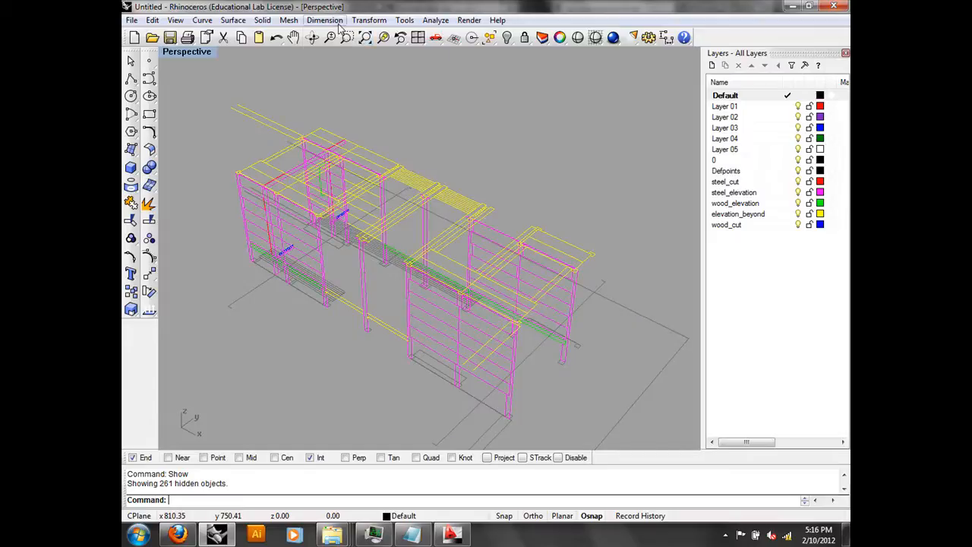
click(334, 21)
click(347, 35)
scroll(377, 275, up, 3)
scroll(377, 275, up, 6)
click(370, 168)
click(411, 171)
click(369, 220)
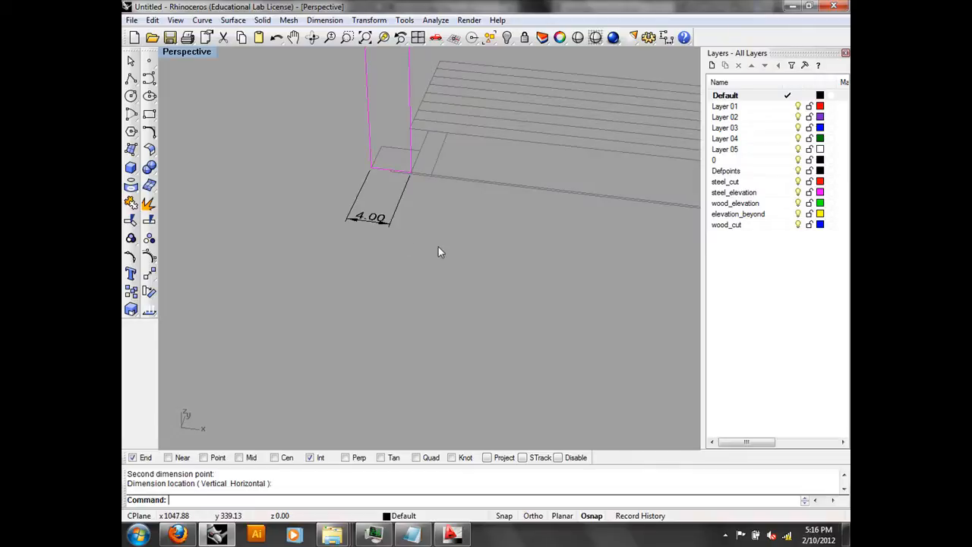
Step: Delete the linear dimension at the base of the front left post
click(374, 214)
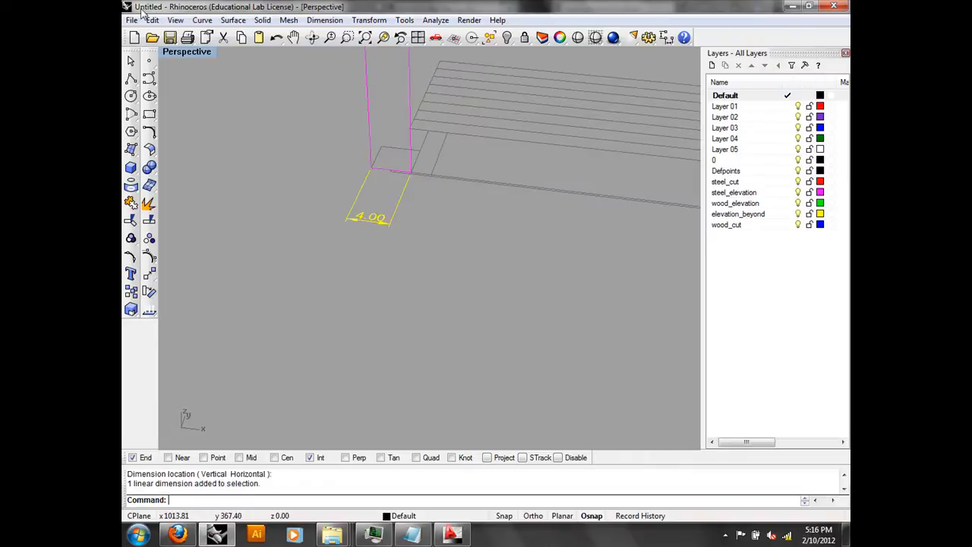
click(148, 19)
click(186, 138)
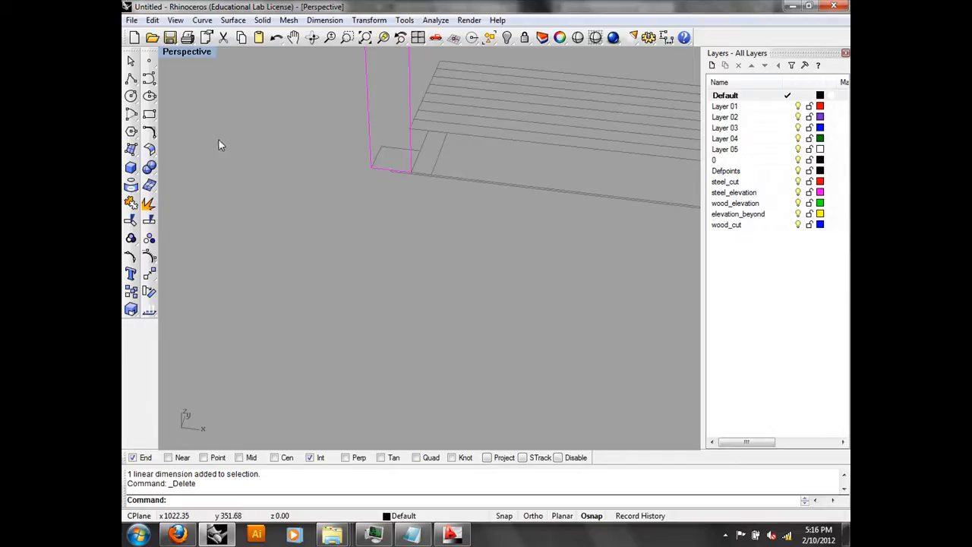
scroll(228, 152, down, 10)
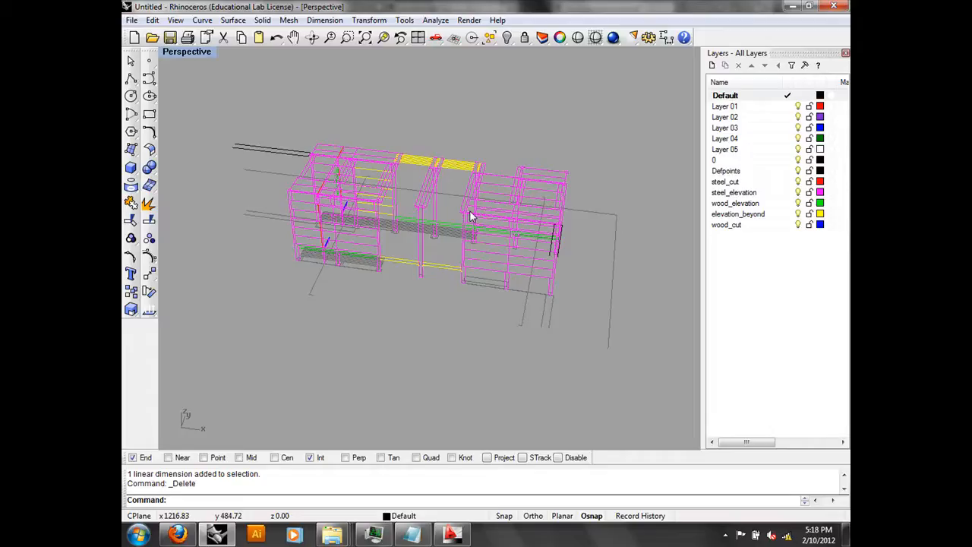
Step: Open the Insert dialog and choose the Rhino 3D model mod4-rhino-parts from the class demo folder as the source file
right_drag(471, 218, 494, 230)
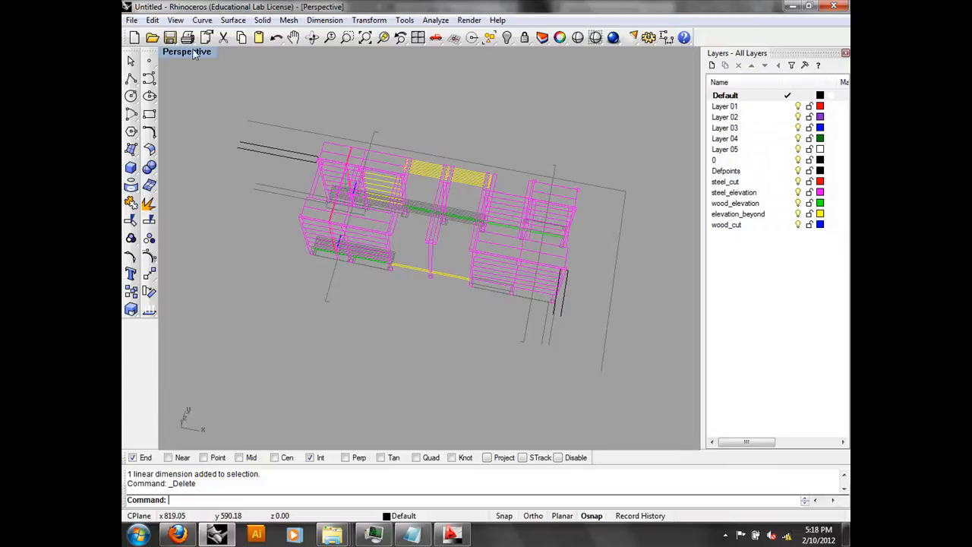
click(131, 20)
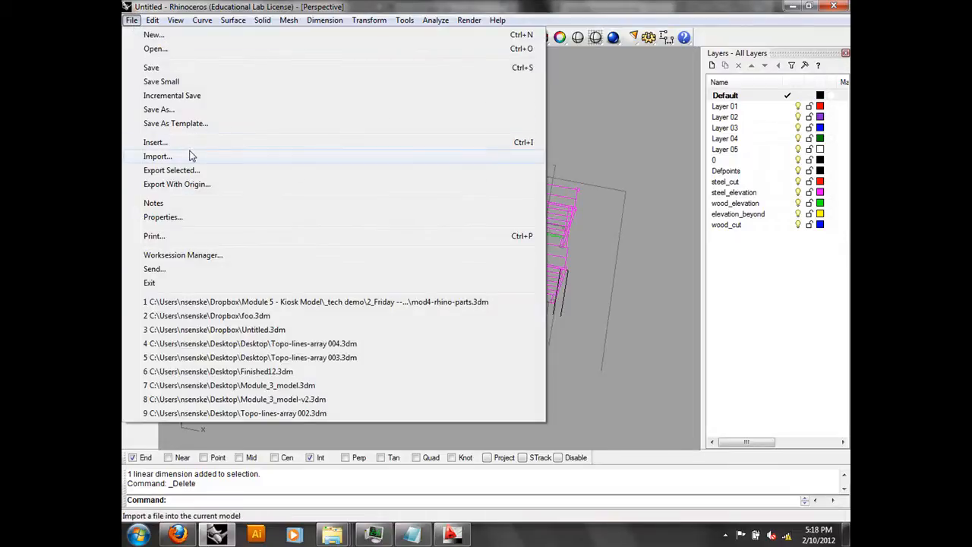
click(190, 142)
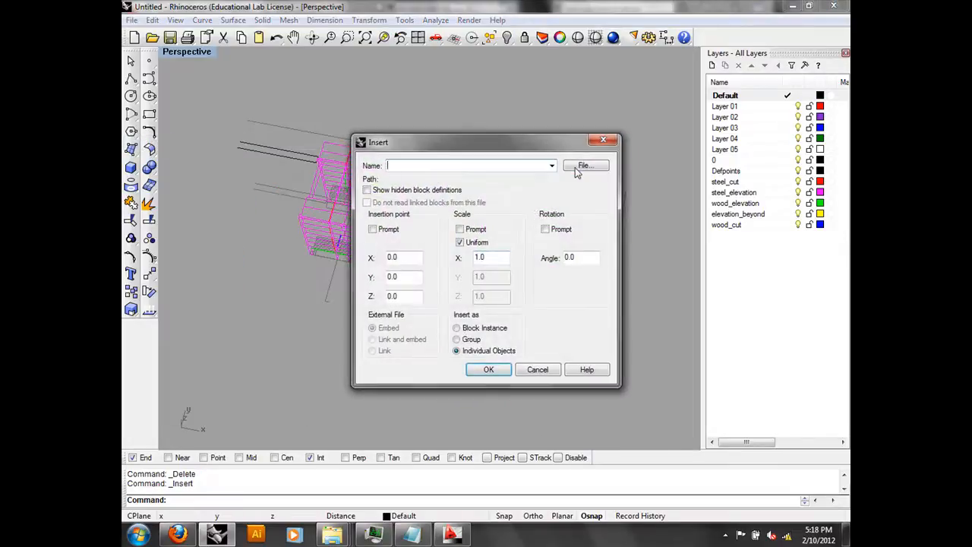
click(577, 167)
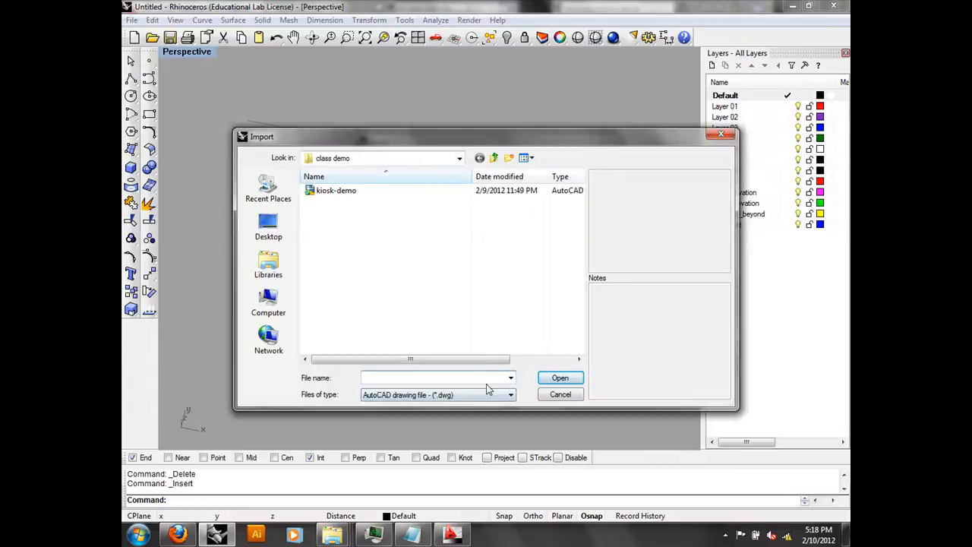
click(488, 389)
click(419, 158)
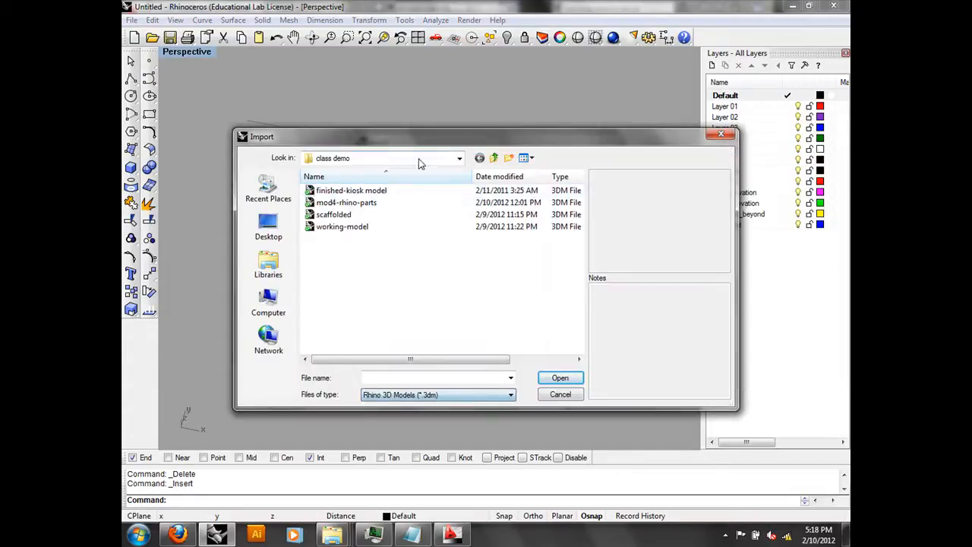
click(358, 204)
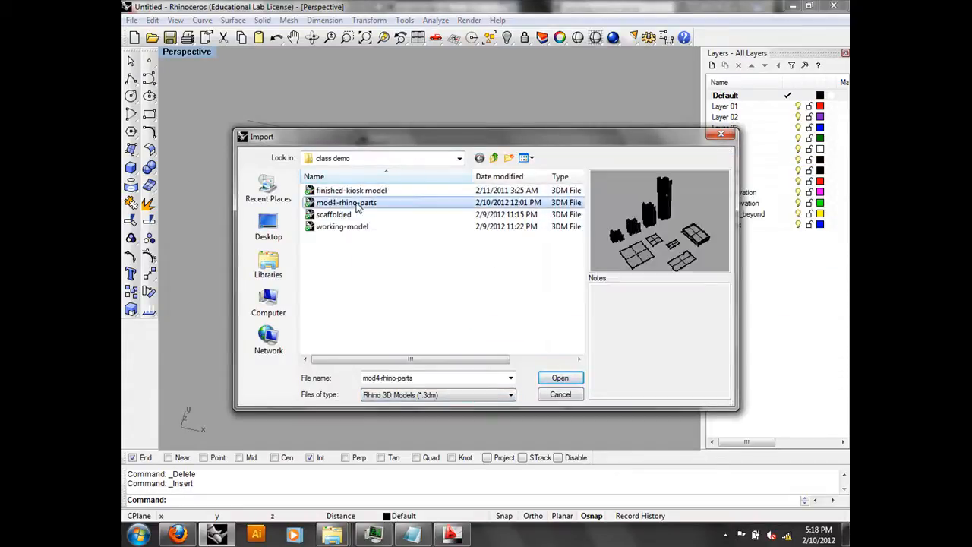
click(560, 377)
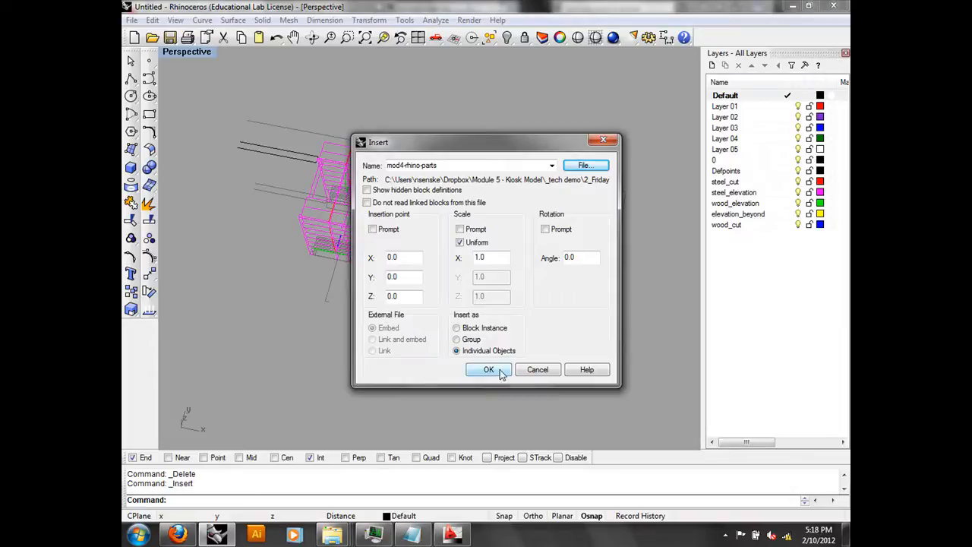
Step: Insert the parts as individual objects with a prompted insertion point, placing them in the empty area beside the kiosk drawings
click(386, 229)
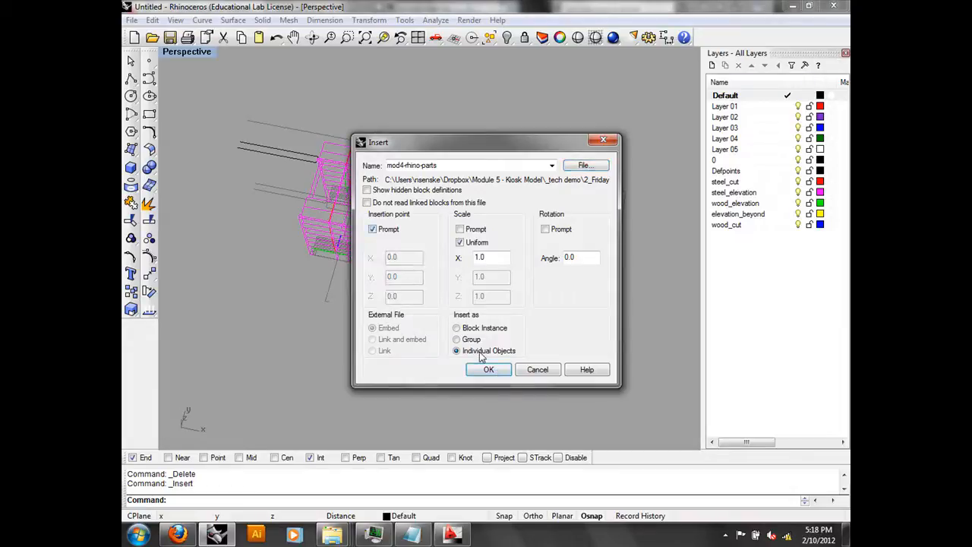
click(488, 370)
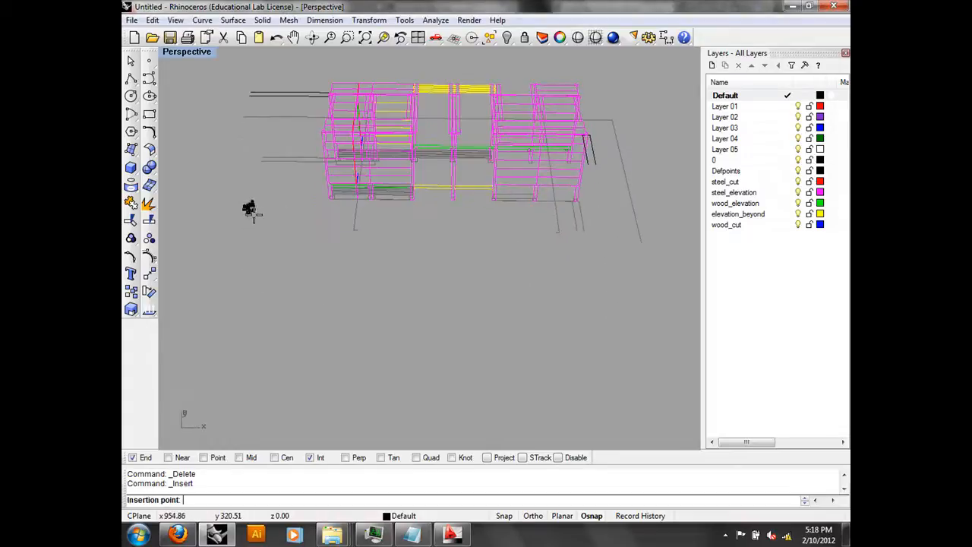
click(321, 202)
right_drag(491, 260, 470, 261)
shift+right_drag(586, 216, 421, 234)
scroll(420, 234, up, 5)
scroll(320, 242, down, 5)
shift+right_drag(319, 242, 477, 200)
shift+right_drag(367, 234, 382, 231)
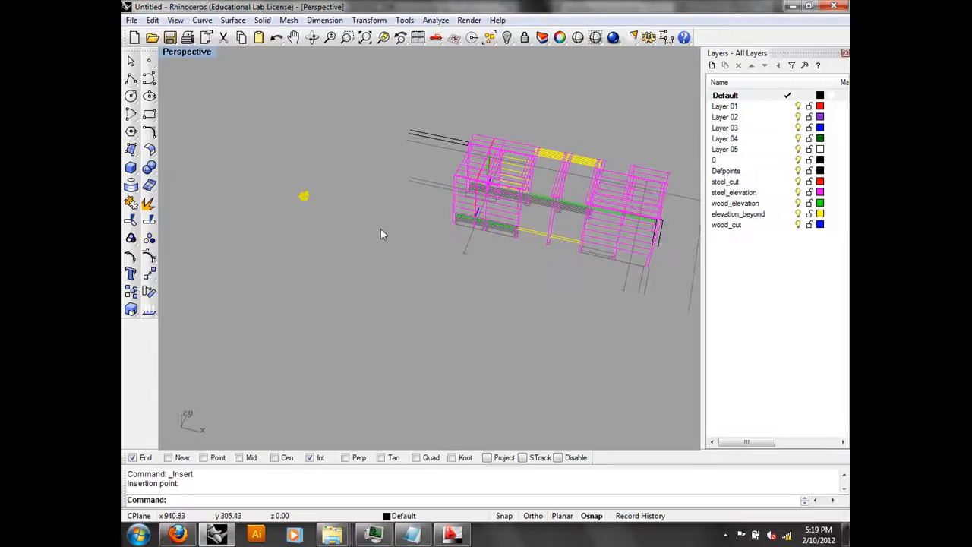
Step: Scale the inserted parts by a factor of 12 from an origin beside them, and deselect them
scroll(306, 199, up, 10)
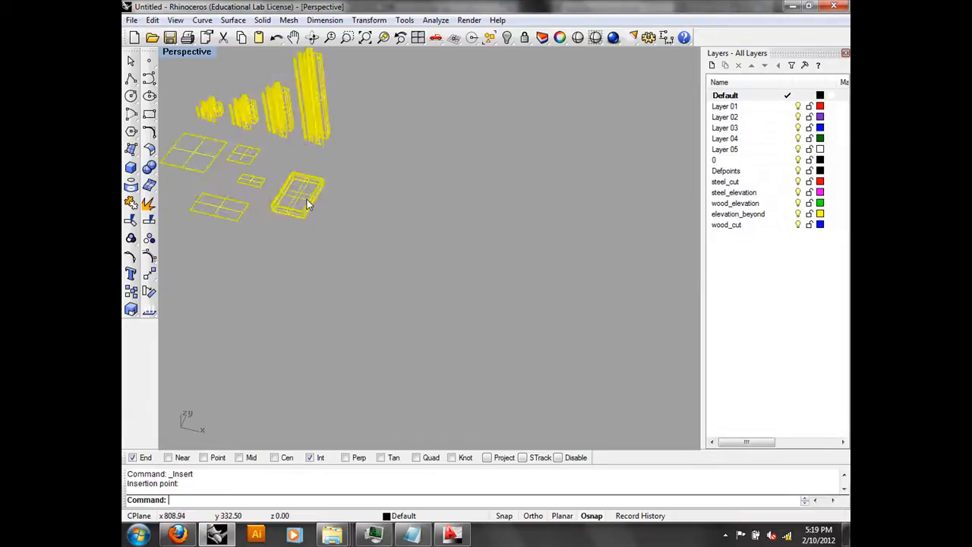
scroll(321, 202, down, 3)
mouse_move(321, 203)
shift+right_down()
mouse_move(608, 205)
mouse_move(332, 200)
shift+right_up()
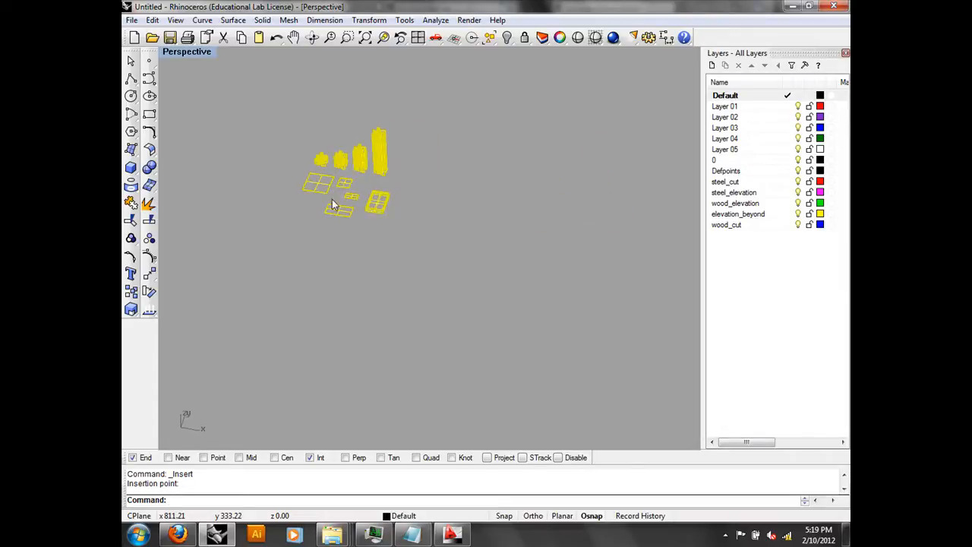
scroll(486, 202, down, 3)
shift+right_drag(650, 225, 441, 238)
scroll(513, 236, down, 5)
text(Scale)
key(Return)
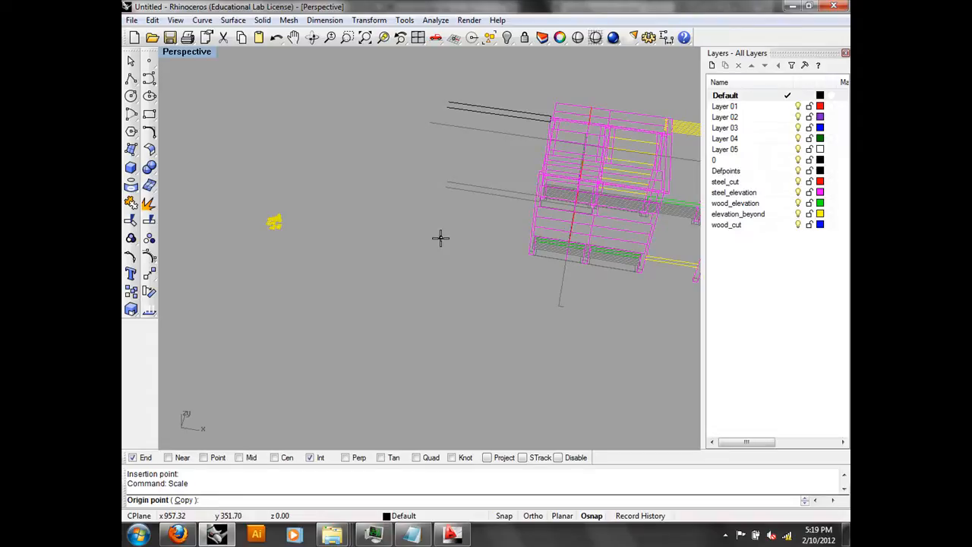
text(12)
click(294, 226)
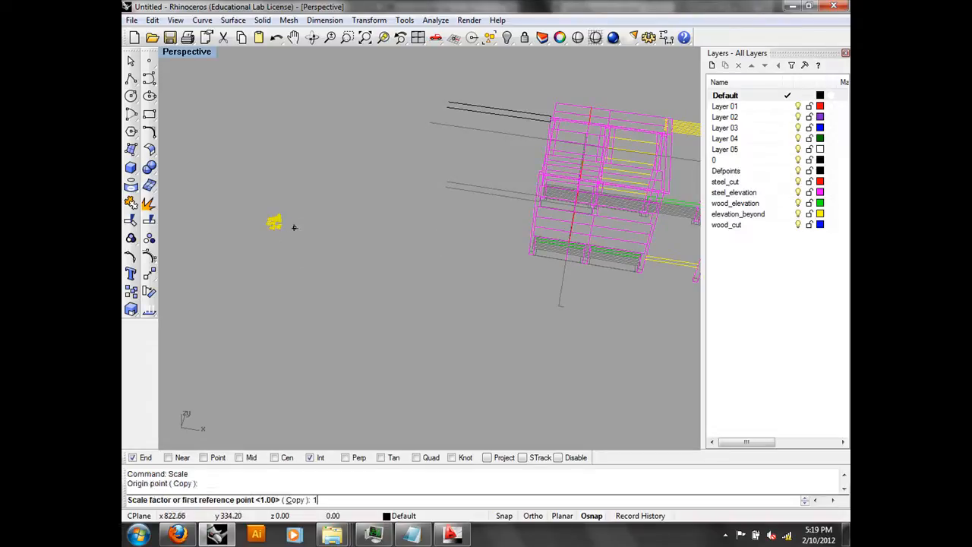
text(12)
key(Return)
scroll(384, 288, down, 10)
right_drag(384, 288, 457, 286)
key(Escape)
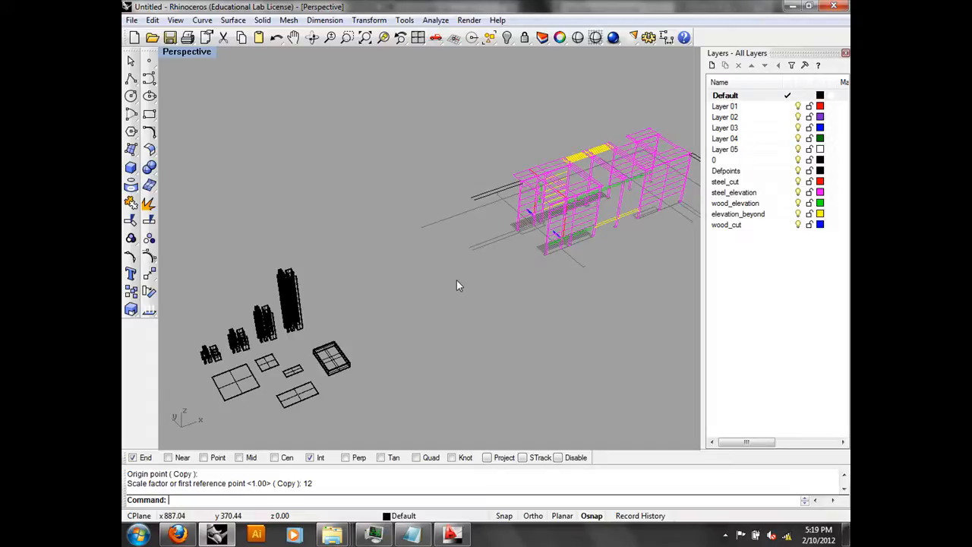
Step: Switch to AutoCAD to view the section drawings in kiosk-demo.dwg, and return to Rhino
click(451, 534)
right_click(449, 269)
click(524, 234)
click(521, 232)
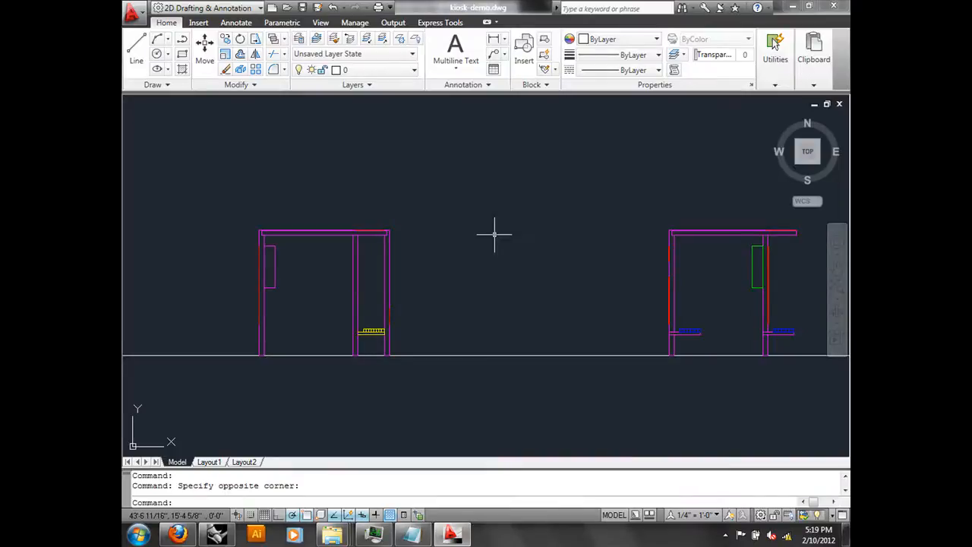
click(217, 534)
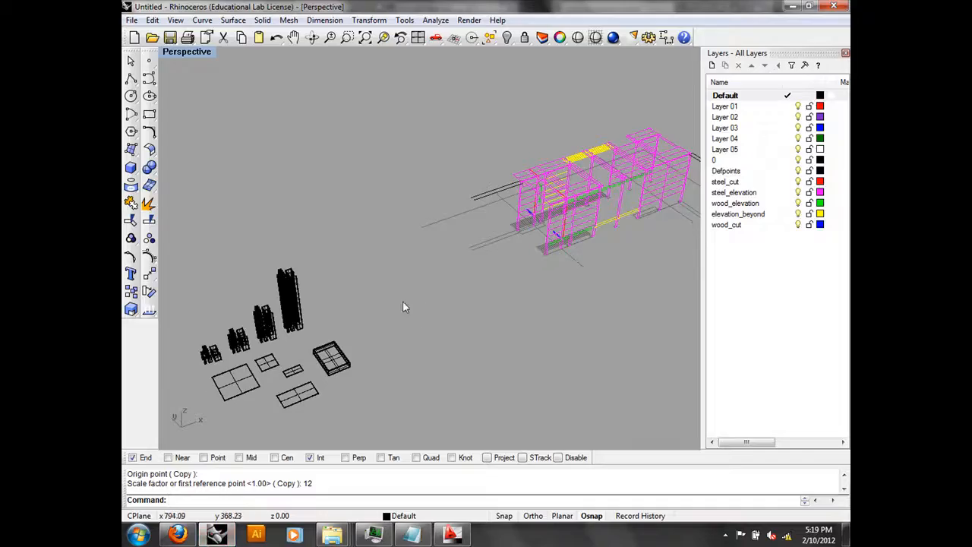
right_drag(406, 306, 243, 239)
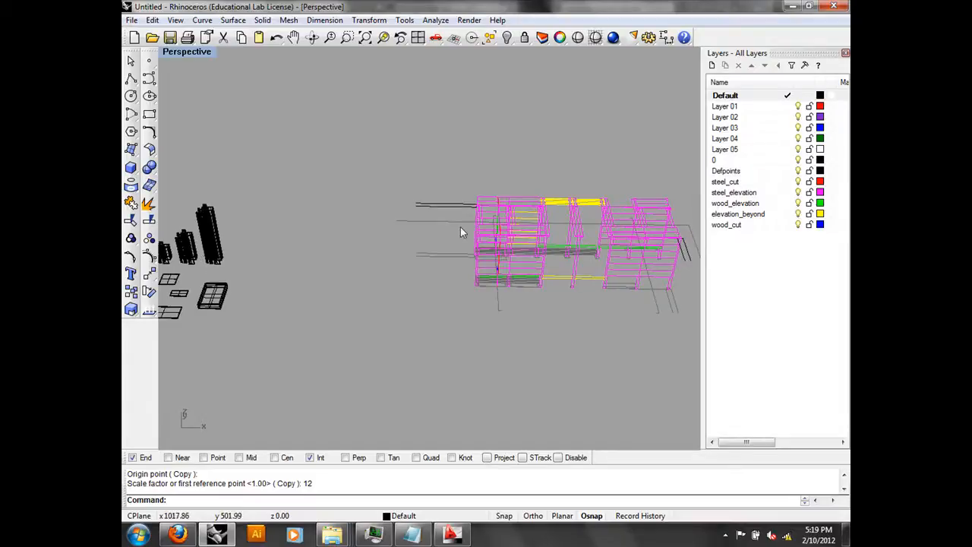
mouse_move(446, 241)
right_down()
mouse_move(547, 224)
mouse_move(454, 250)
right_up()
scroll(505, 278, down, 8)
right_drag(505, 277, 502, 311)
scroll(502, 311, up, 5)
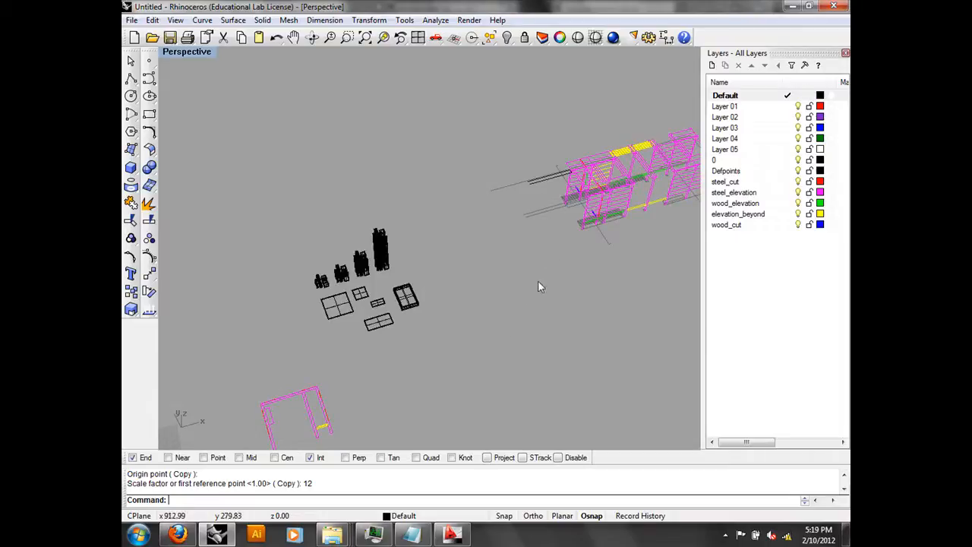
click(132, 19)
key(Escape)
right_drag(343, 159, 410, 287)
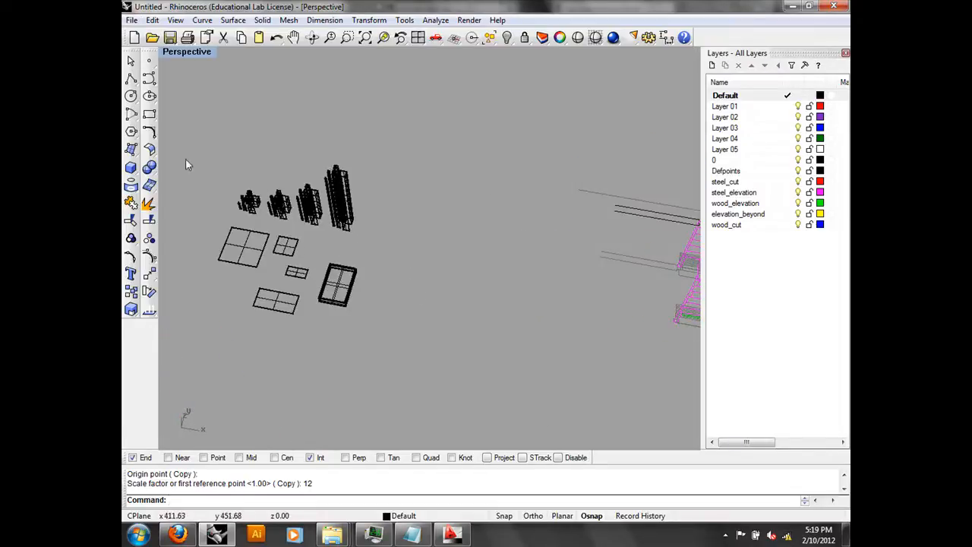
click(149, 113)
click(418, 392)
text(2')
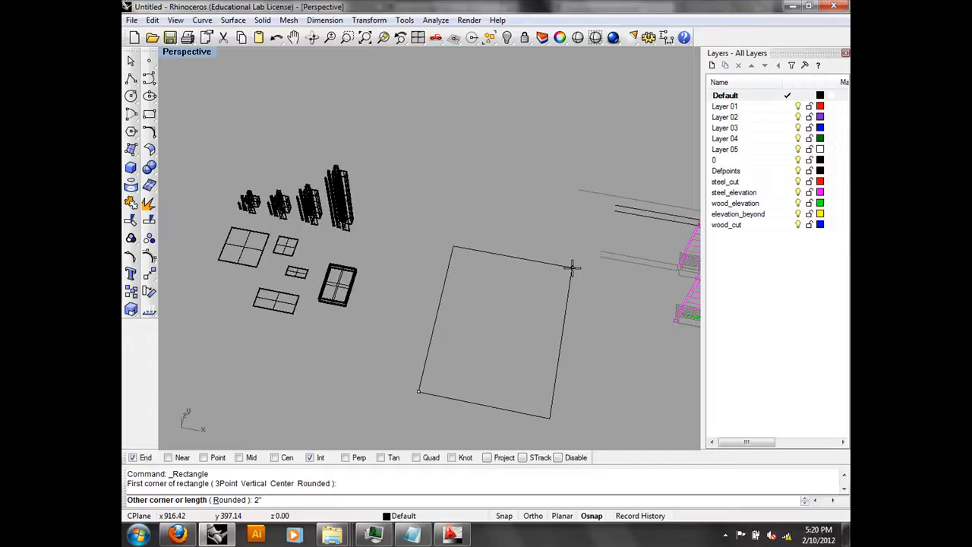
key(BackSpace)
key(BackSpace)
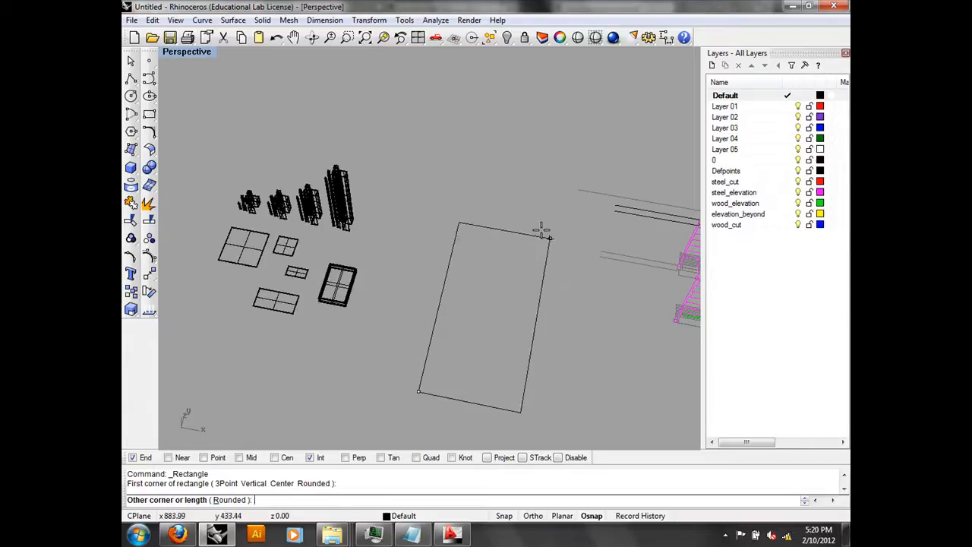
key(Escape)
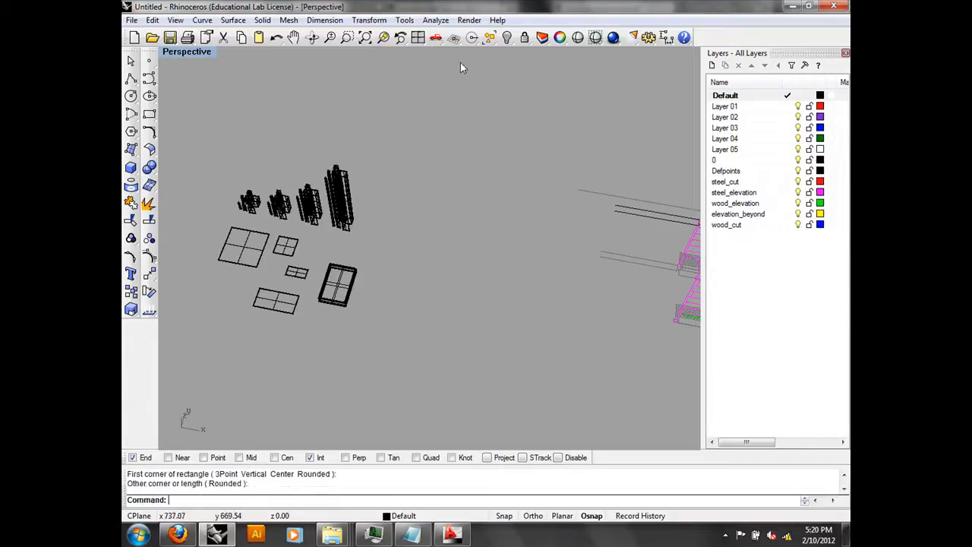
click(369, 20)
mouse_move(324, 20)
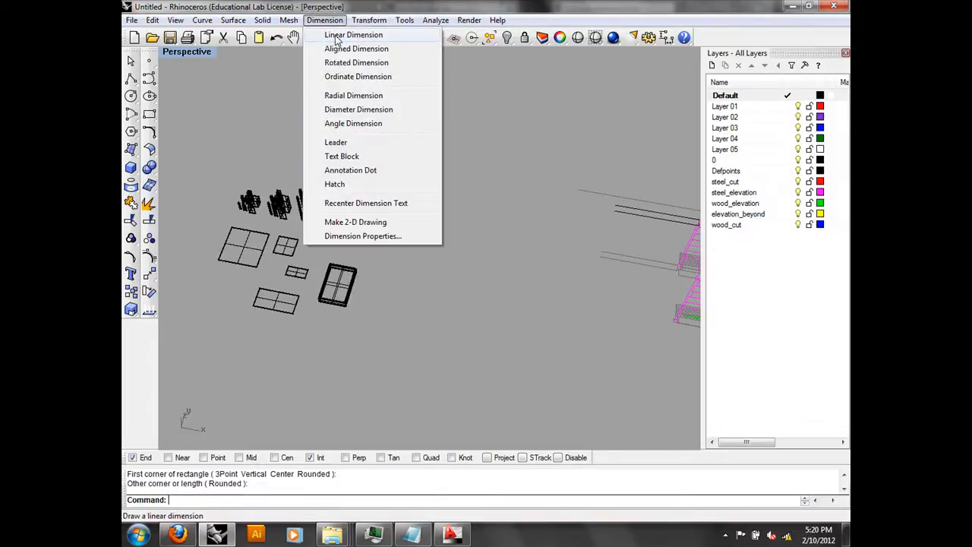
click(502, 321)
right_drag(502, 321, 535, 301)
scroll(537, 299, down, 9)
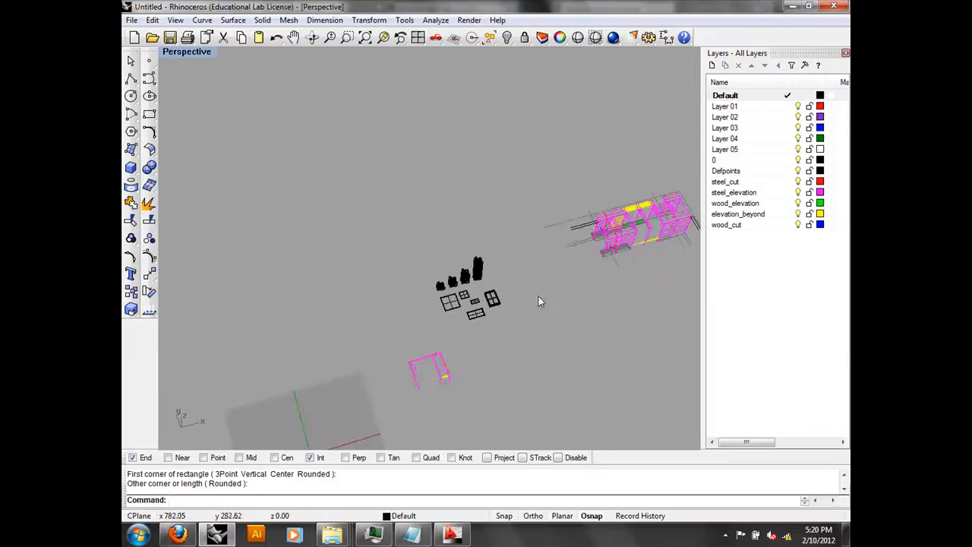
shift+right_drag(597, 288, 507, 297)
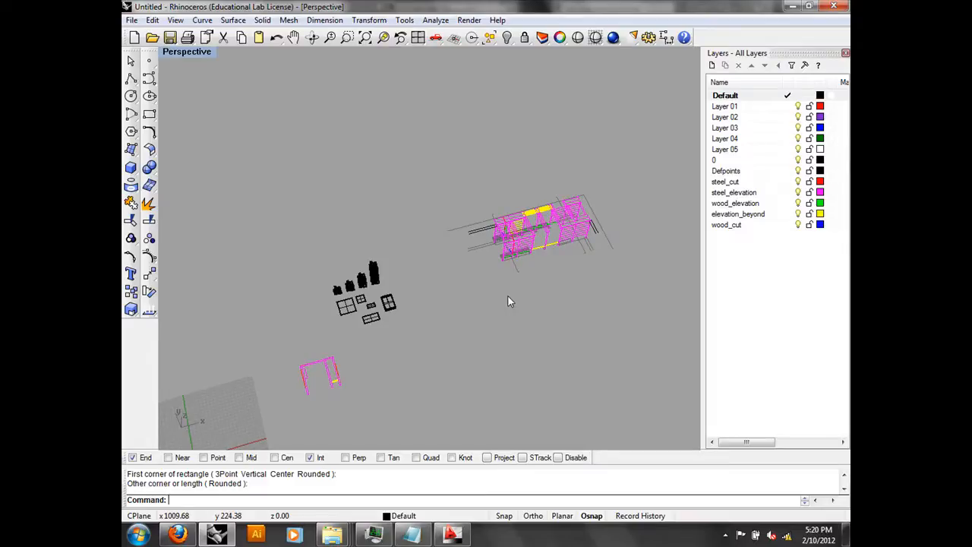
Step: Hide the raised upper plan, rear elevation and section curves, leaving only the front elevation on the locked floor plan
right_drag(538, 332, 412, 299)
drag(290, 246, 290, 246)
right_drag(389, 296, 437, 261)
right_drag(511, 273, 324, 243)
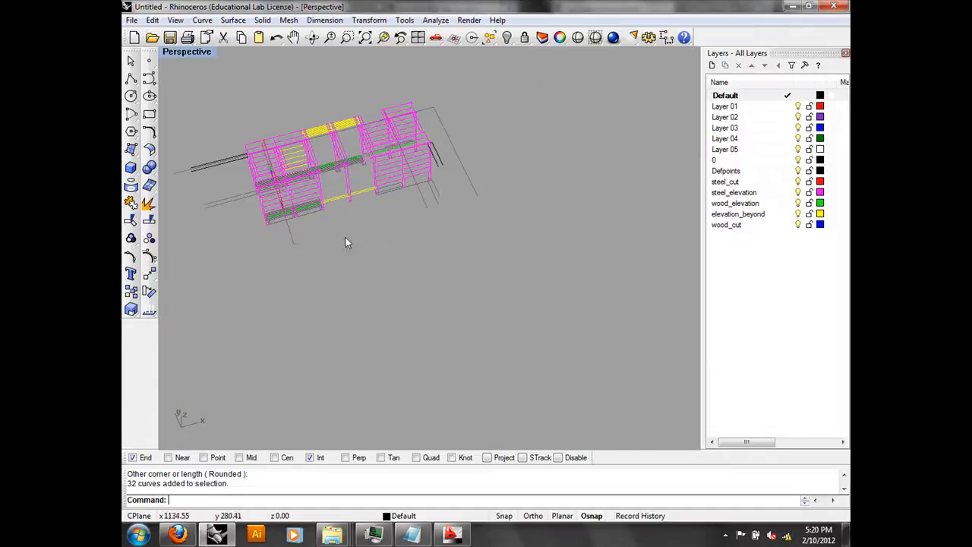
right_drag(522, 207, 684, 175)
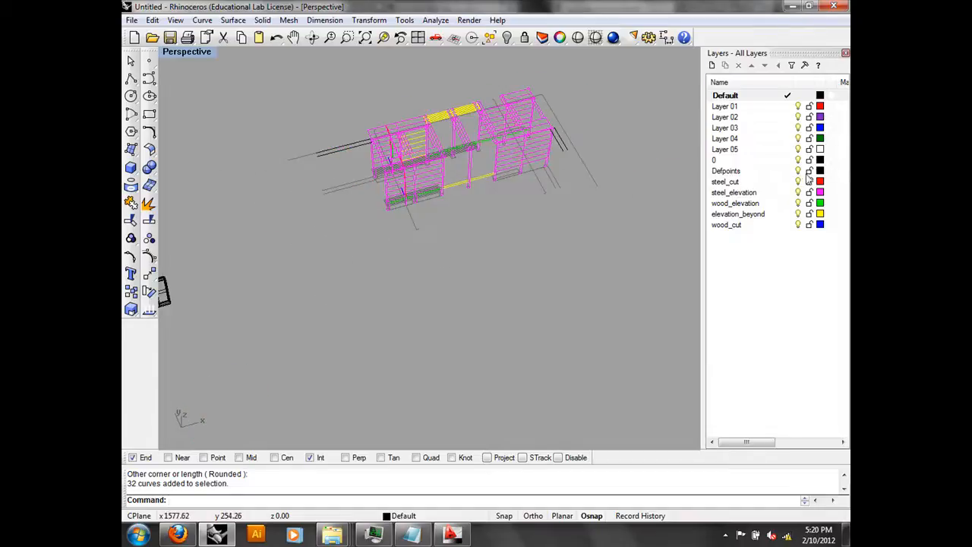
right_drag(617, 182, 586, 252)
drag(587, 252, 456, 120)
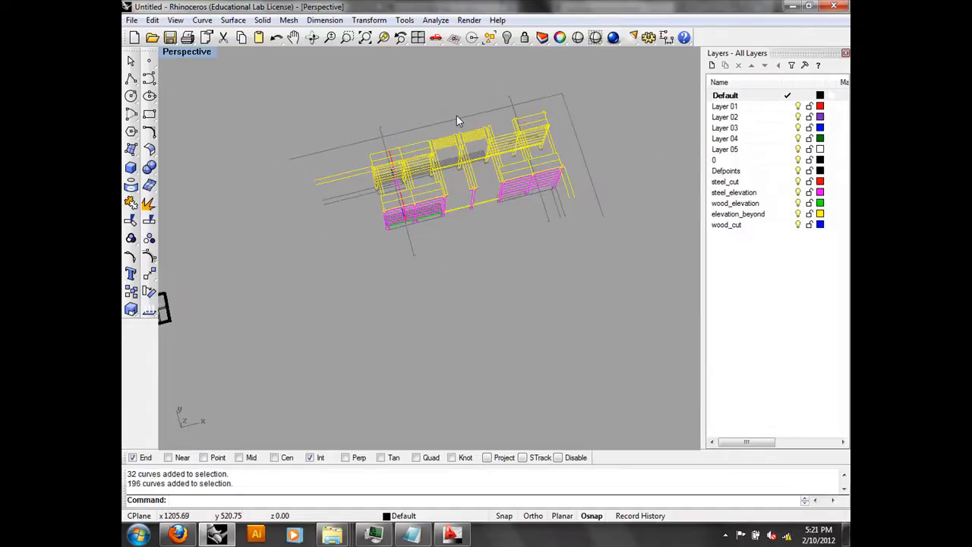
text(hide)
key(Return)
right_drag(455, 115, 412, 119)
right_click(389, 140)
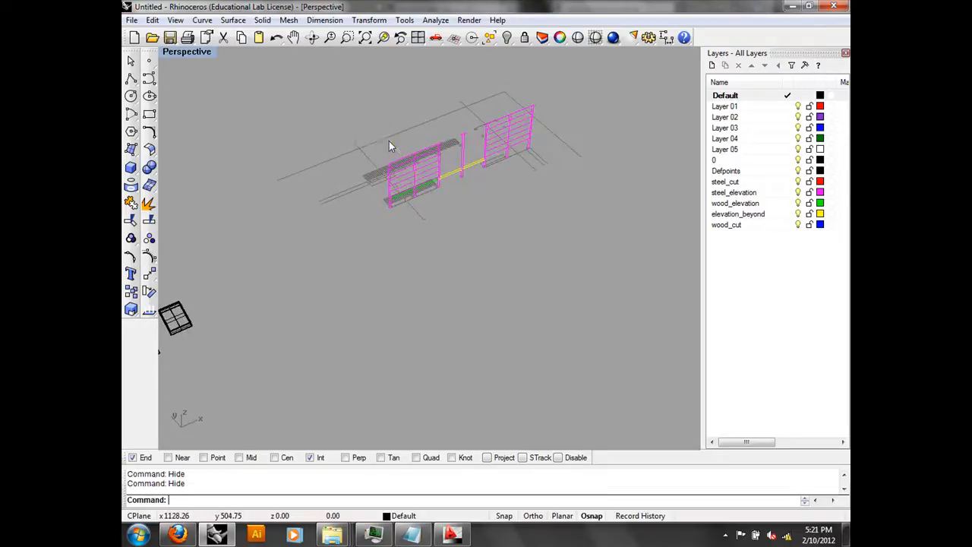
Step: Set the Perspective viewport to a shaded display mode and bring the tallest group of imported steel parts into close view
shift+right_drag(169, 347, 265, 328)
right_drag(535, 202, 555, 216)
scroll(482, 190, up, 7)
scroll(380, 231, down, 5)
shift+right_drag(360, 242, 410, 229)
scroll(355, 257, up, 8)
right_drag(382, 259, 357, 228)
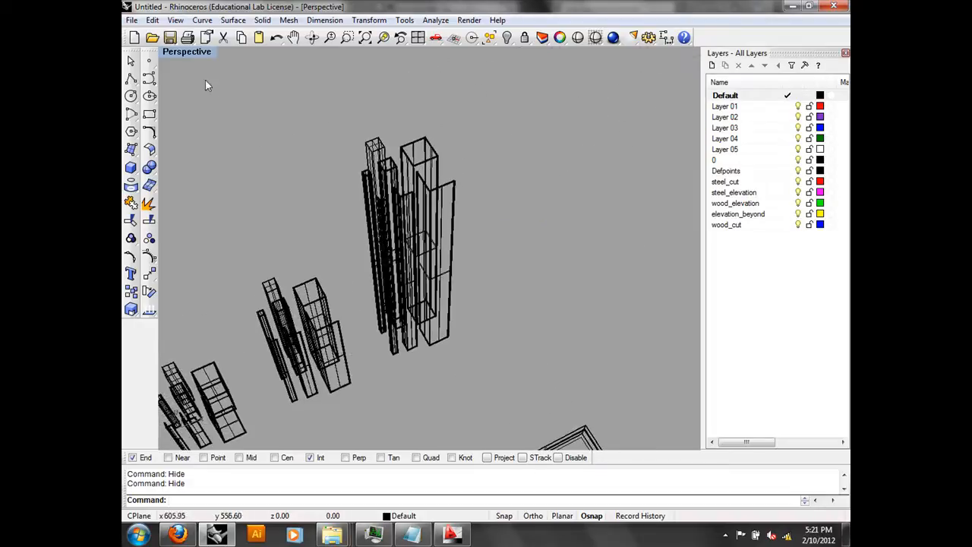
click(198, 59)
click(210, 99)
mouse_move(380, 284)
right_down()
mouse_move(468, 217)
mouse_move(477, 237)
mouse_move(483, 224)
right_up()
scroll(486, 220, up, 3)
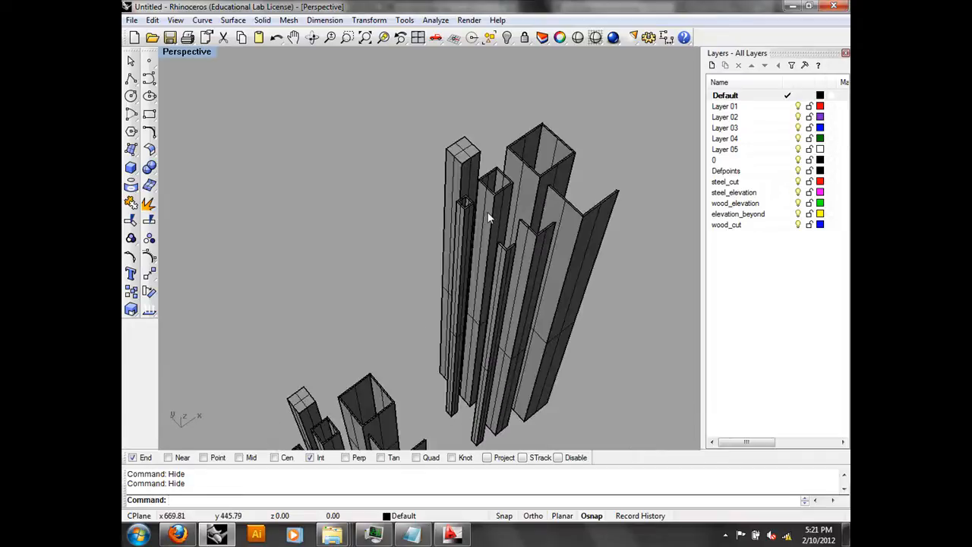
Step: Copy the medium hollow square tube from the tallest parts group by its bottom corner to a column position beside the slatted bench on the floor plan
click(490, 218)
text(Copy)
key(Return)
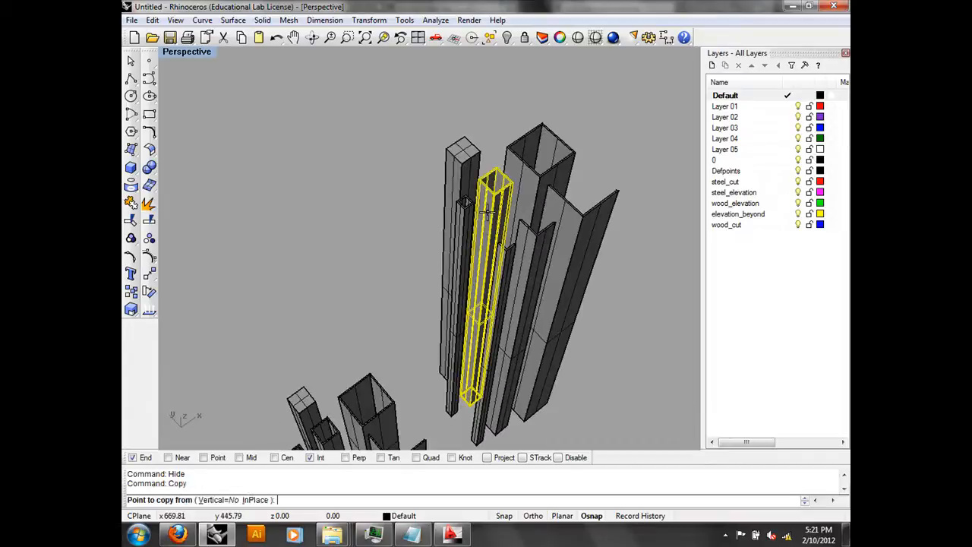
shift+right_drag(499, 239, 495, 212)
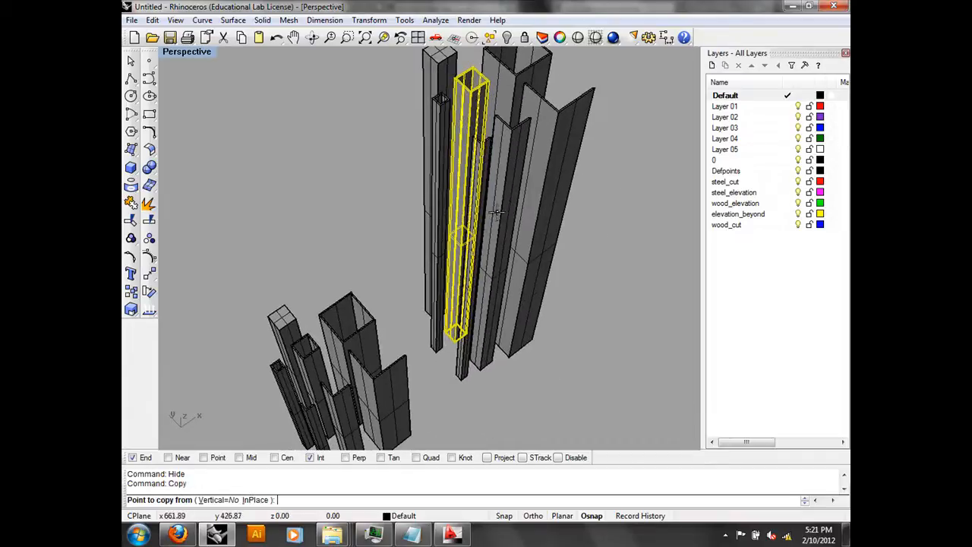
click(455, 342)
scroll(455, 347, down, 5)
mouse_move(608, 294)
right_down()
mouse_move(449, 315)
mouse_move(564, 278)
right_up()
shift+right_drag(636, 271, 299, 258)
scroll(418, 179, up, 7)
mouse_move(535, 179)
right_down()
mouse_move(523, 216)
mouse_move(480, 226)
right_up()
scroll(479, 226, up, 5)
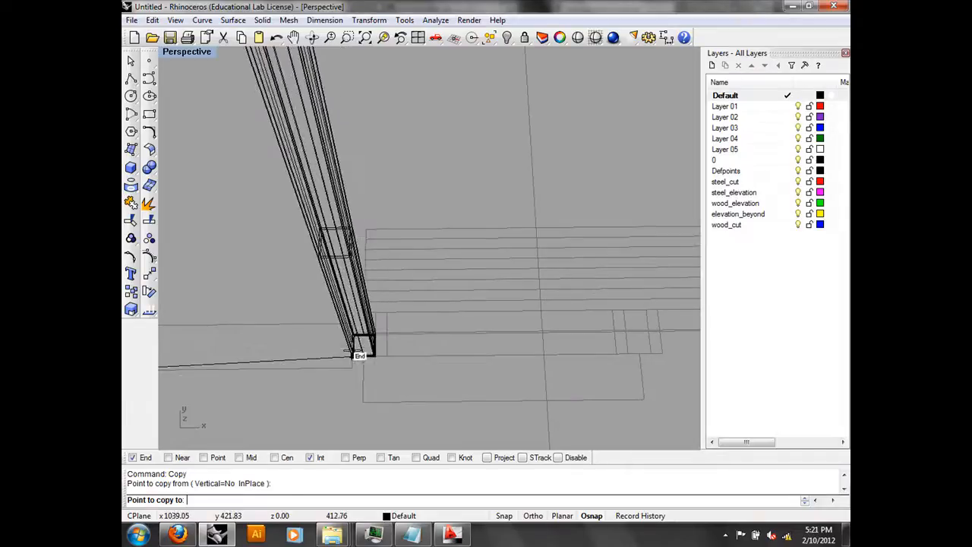
click(363, 343)
Step: Place four more copies of the tube at the remaining column positions in the row along the long slatted bench
click(627, 348)
shift+right_drag(625, 302, 253, 262)
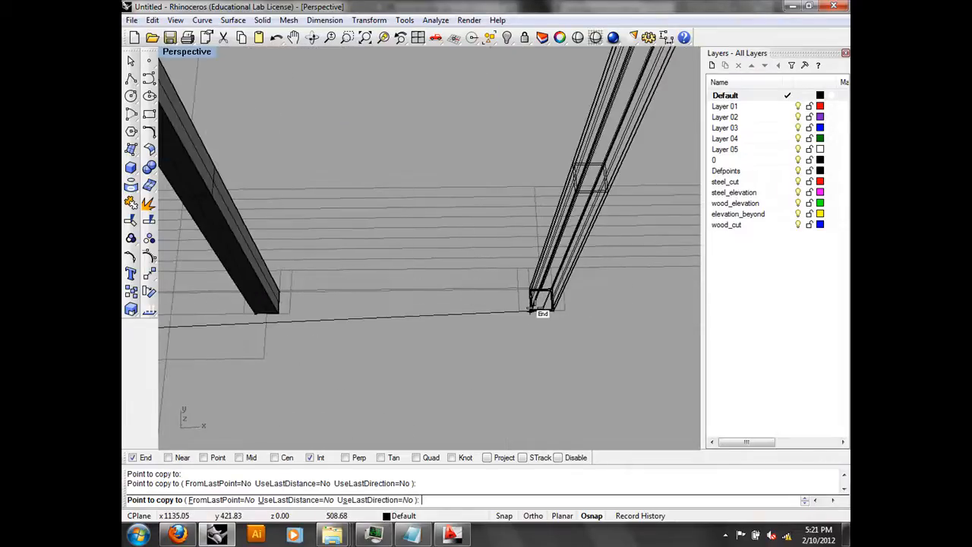
click(531, 309)
shift+right_drag(594, 416, 290, 391)
click(500, 283)
right_drag(534, 284, 478, 269)
click(562, 401)
right_drag(523, 363, 347, 209)
right_click(451, 354)
Step: Copy the five placed tubes by a bottom corner directly beside themselves to form doubled columns on the plan footprints
scroll(347, 209, down, 5)
shift+right_drag(389, 183, 445, 294)
drag(412, 97, 359, 409)
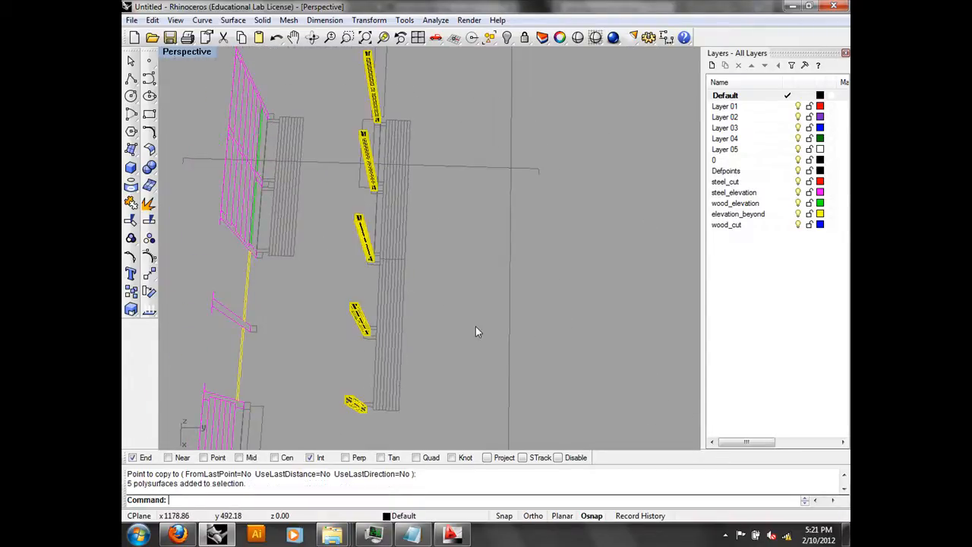
shift+right_drag(475, 326, 472, 268)
scroll(329, 321, up, 8)
text(copy)
key(Return)
shift+right_drag(425, 285, 414, 305)
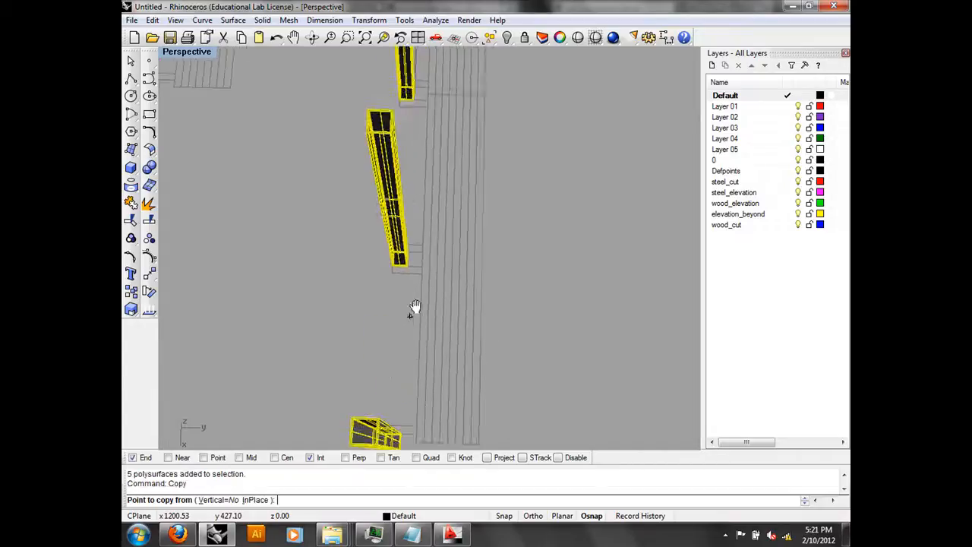
scroll(415, 306, up, 3)
click(407, 266)
right_click(442, 297)
Step: Delete the extra tube from the doubled column at the end of the row, leaving a single tube there
scroll(471, 319, down, 6)
right_drag(471, 319, 479, 325)
click(479, 325)
click(404, 290)
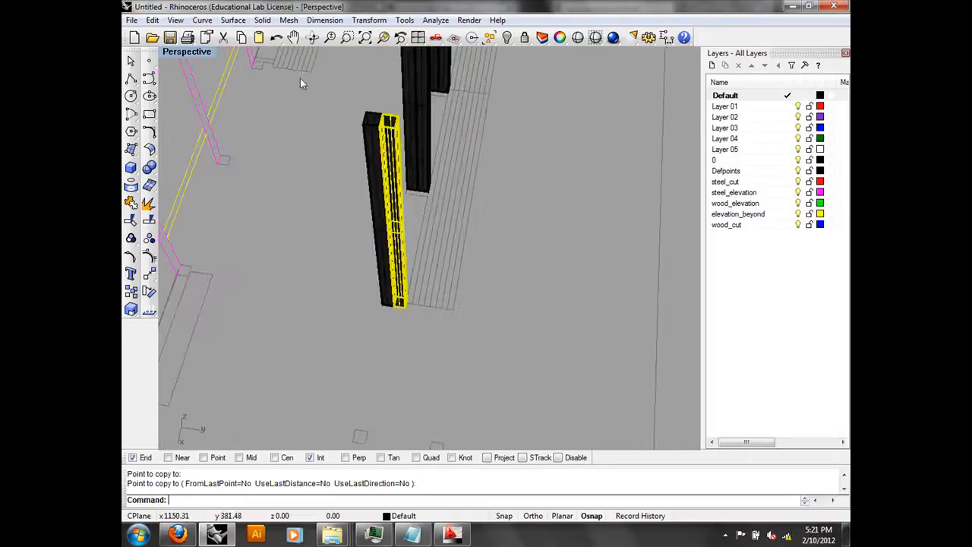
click(153, 20)
click(182, 137)
Step: Copy all the column tubes from the end column's corner to the matching plan corner in the row along the front elevation
right_drag(436, 149, 379, 210)
scroll(510, 193, down, 3)
shift+right_drag(511, 194, 425, 262)
drag(582, 281, 254, 318)
drag(618, 299, 256, 292)
drag(575, 345, 237, 249)
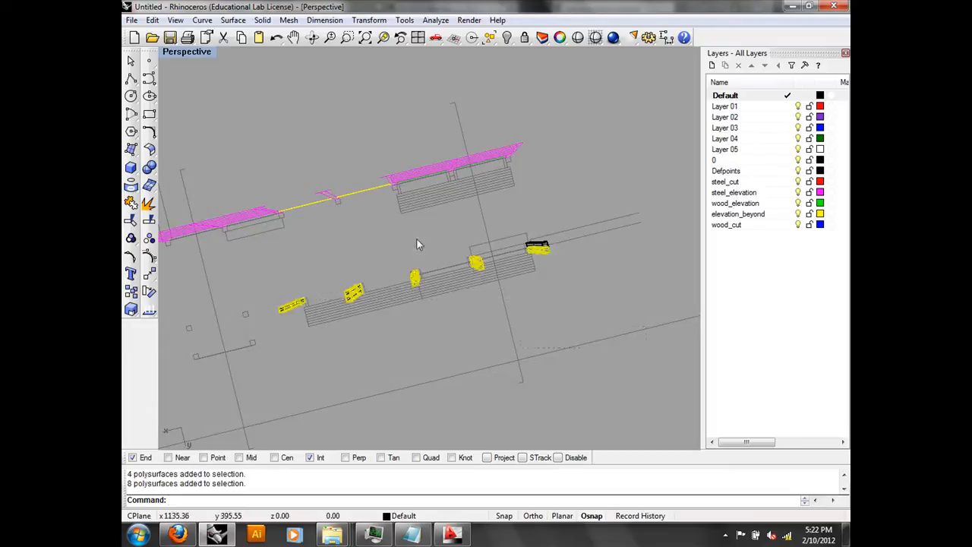
shift+click(532, 245)
text(Cop)
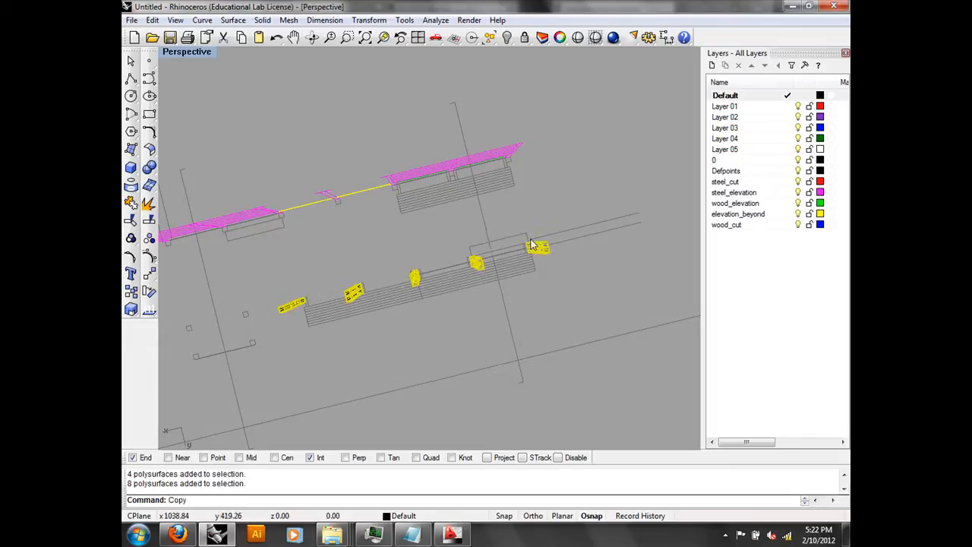
text(y)
key(Return)
scroll(536, 242, up, 5)
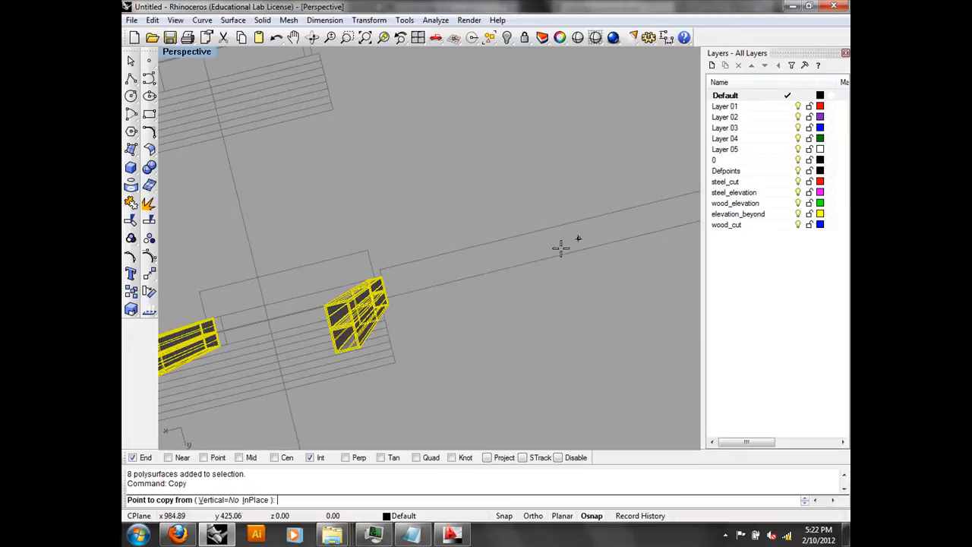
click(382, 276)
shift+right_drag(343, 123, 397, 249)
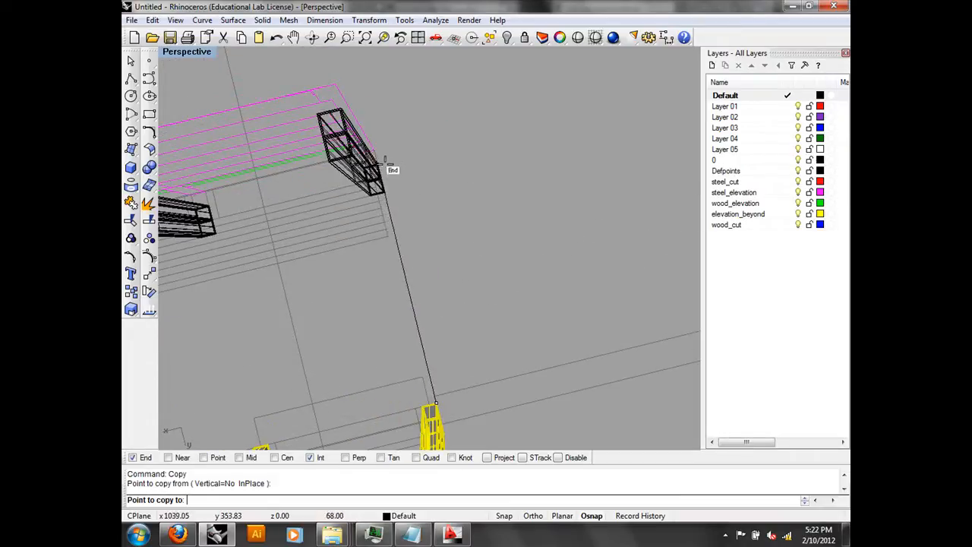
click(384, 162)
key(Return)
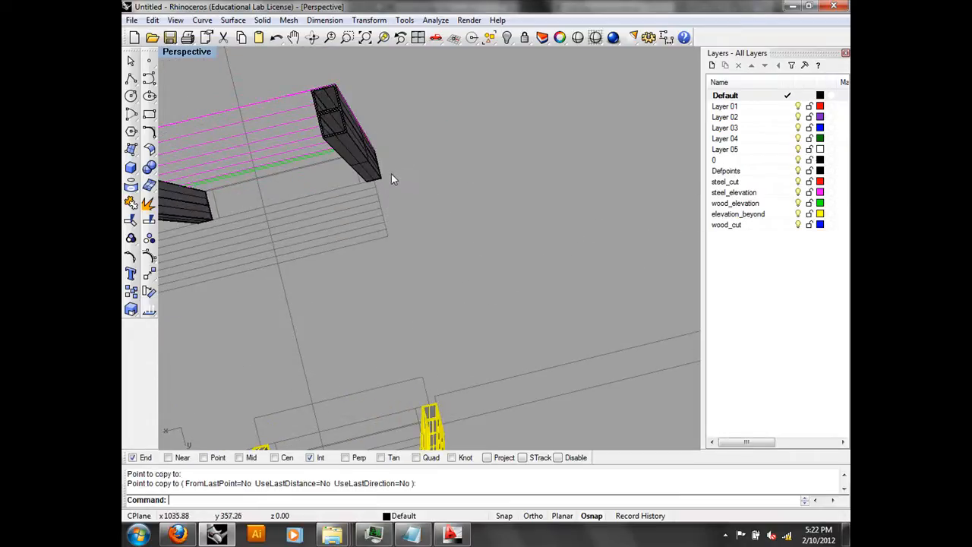
Step: Delete the surplus tubes from the copied row of columns along the front elevation
click(372, 174)
shift+right_drag(363, 213, 480, 185)
click(453, 184)
shift+right_drag(328, 213, 495, 174)
click(153, 19)
click(189, 138)
Step: Examine the two rows of columns from several angles and look closely at the slatted bench outline on the floor plan
right_drag(579, 142, 495, 277)
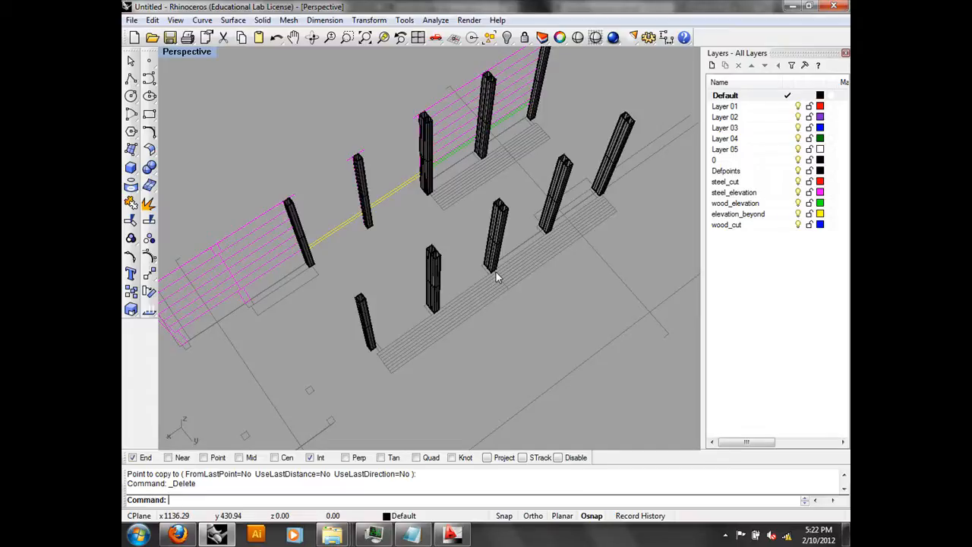
right_drag(495, 275, 531, 246)
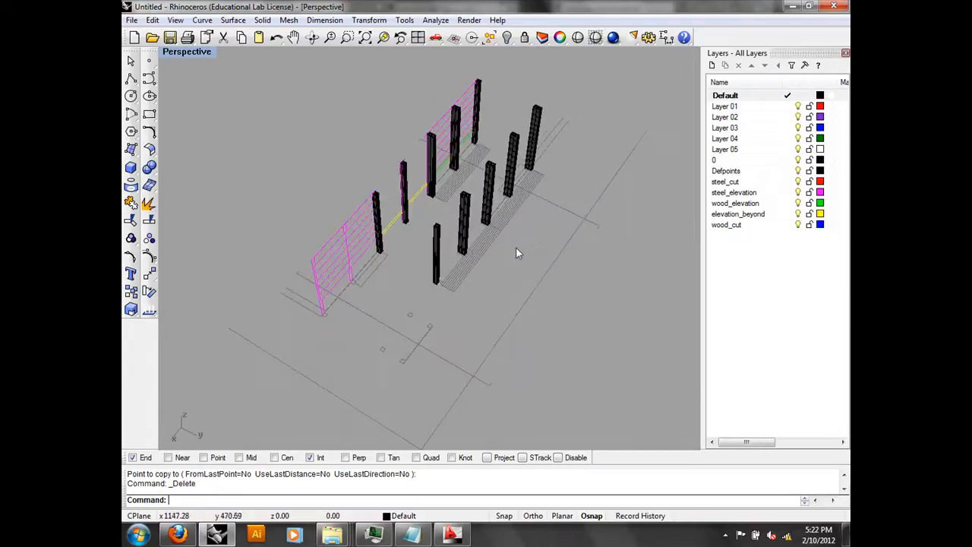
scroll(433, 307, down, 1)
shift+right_drag(433, 308, 377, 262)
scroll(378, 262, up, 7)
scroll(382, 252, down, 5)
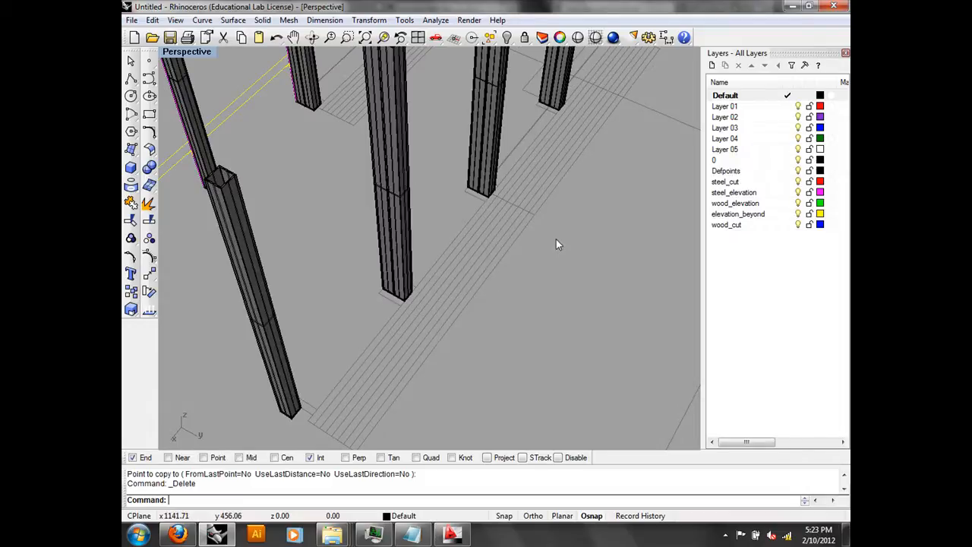
scroll(306, 262, down, 5)
shift+right_drag(306, 261, 440, 208)
scroll(391, 197, down, 8)
scroll(351, 199, down, 4)
Step: Copy the solid square member from the tallest parts group to the open space beside the imported parts
shift+right_drag(653, 115, 315, 165)
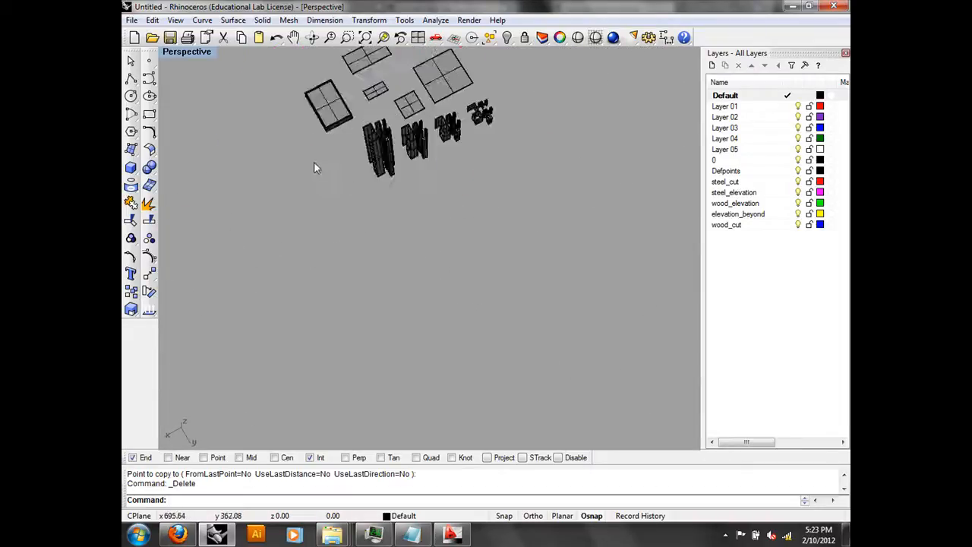
scroll(372, 144, up, 5)
right_drag(421, 214, 430, 215)
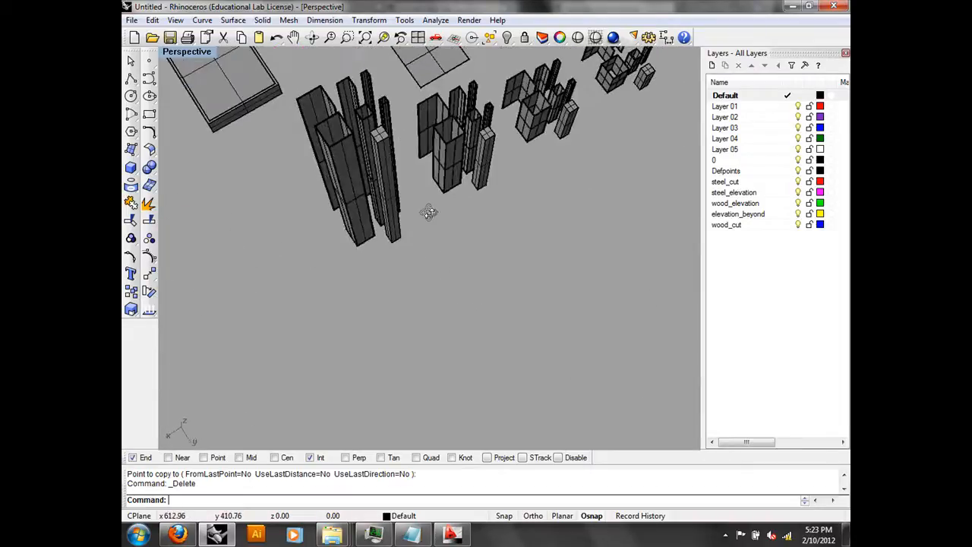
scroll(357, 227, down, 6)
middle_click(222, 288)
click(366, 266)
shift+right_drag(266, 296, 583, 158)
shift+right_drag(298, 316, 174, 307)
shift+right_drag(538, 129, 408, 273)
scroll(405, 232, up, 8)
click(431, 258)
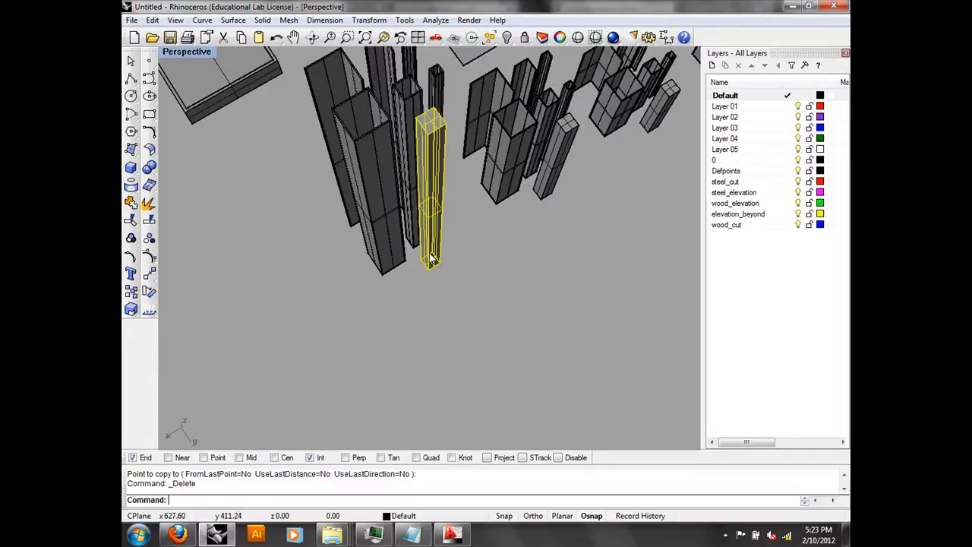
key(Return)
click(461, 303)
click(272, 420)
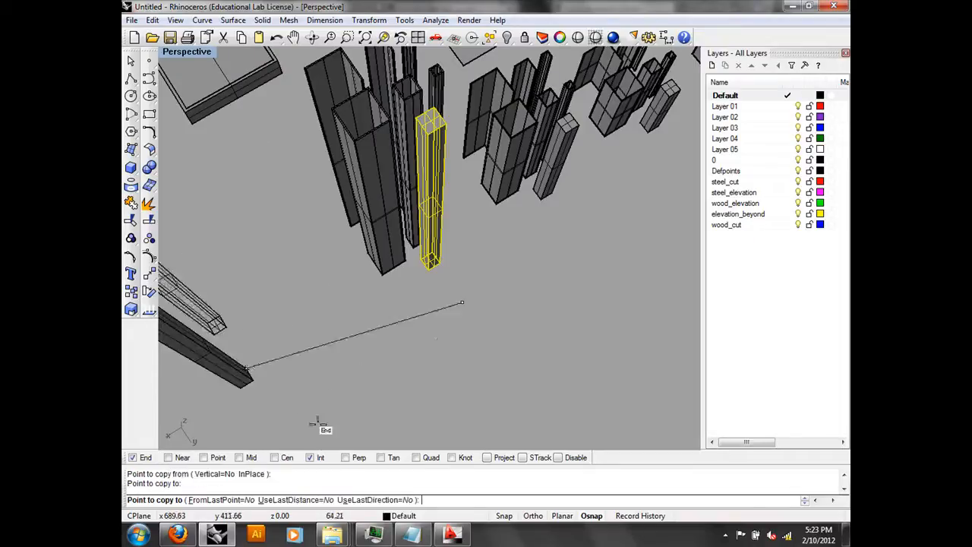
key(Return)
shift+right_drag(358, 443, 455, 391)
text(Rot)
key(Down)
key(Return)
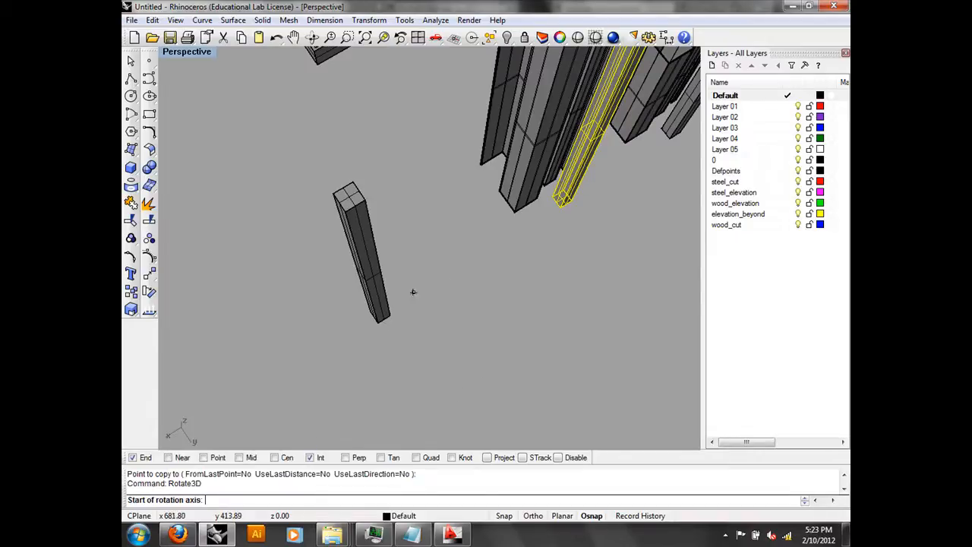
key(Escape)
key(Escape)
Step: Rotate the copied solid member in 3D about a horizontal axis through its bottom corner so that it lies flat
click(372, 286)
key(Return)
click(387, 315)
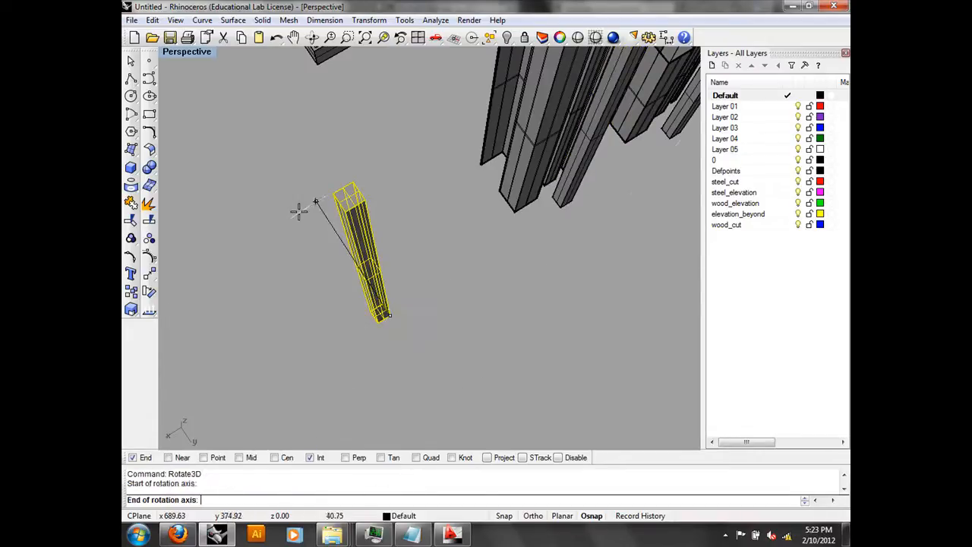
click(316, 202)
click(334, 241)
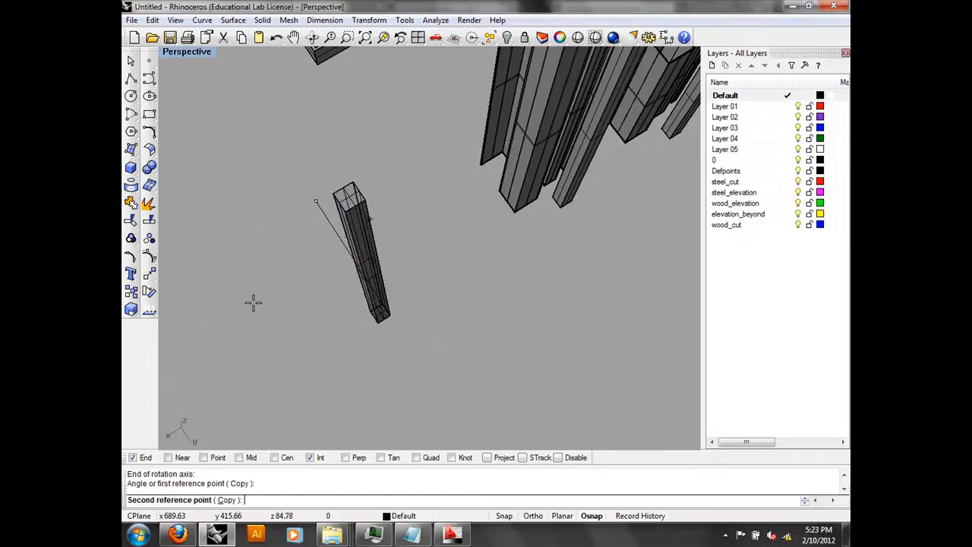
click(166, 413)
right_drag(166, 413, 384, 225)
click(396, 235)
Step: In the Top view, move the horizontal member by its end corner onto the outer corner of the slatted bench in the plan
scroll(337, 261, down, 8)
scroll(425, 238, down, 3)
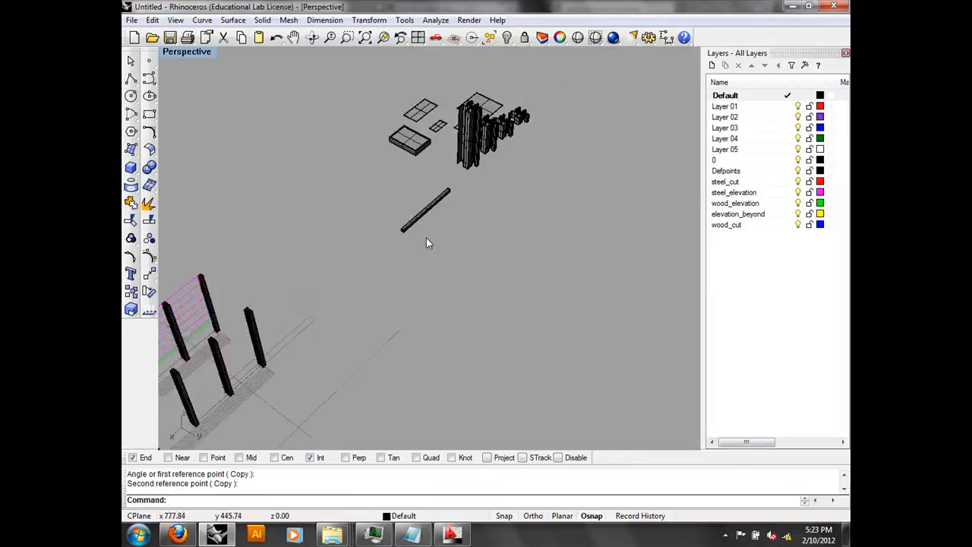
text(Top)
key(Return)
right_drag(421, 251, 448, 248)
text(Move)
key(Return)
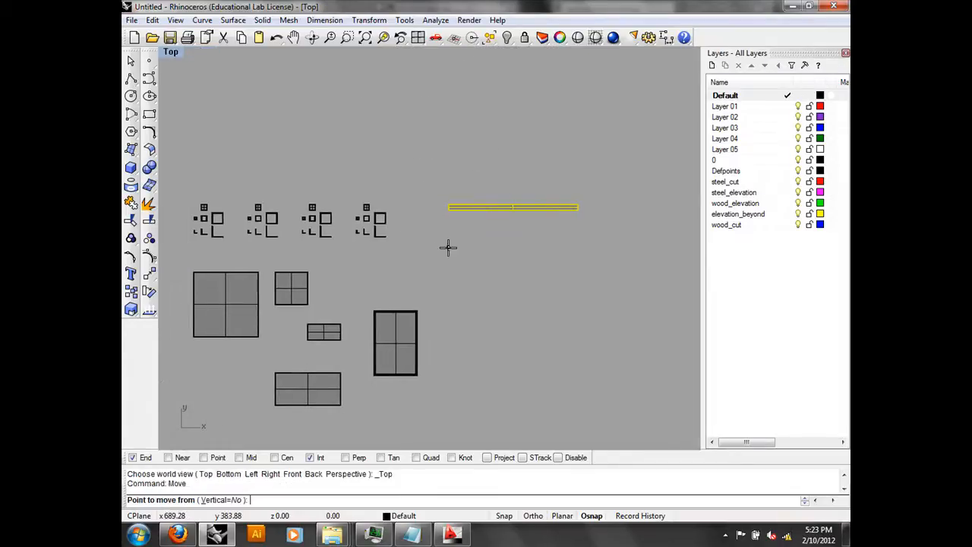
click(450, 217)
scroll(562, 277, down, 3)
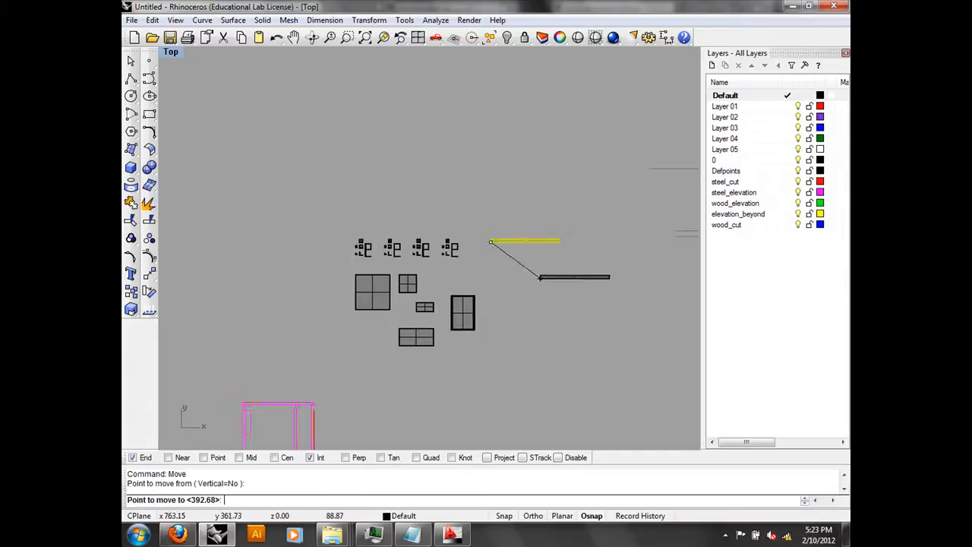
right_drag(559, 266, 364, 288)
scroll(593, 249, up, 5)
scroll(593, 248, up, 4)
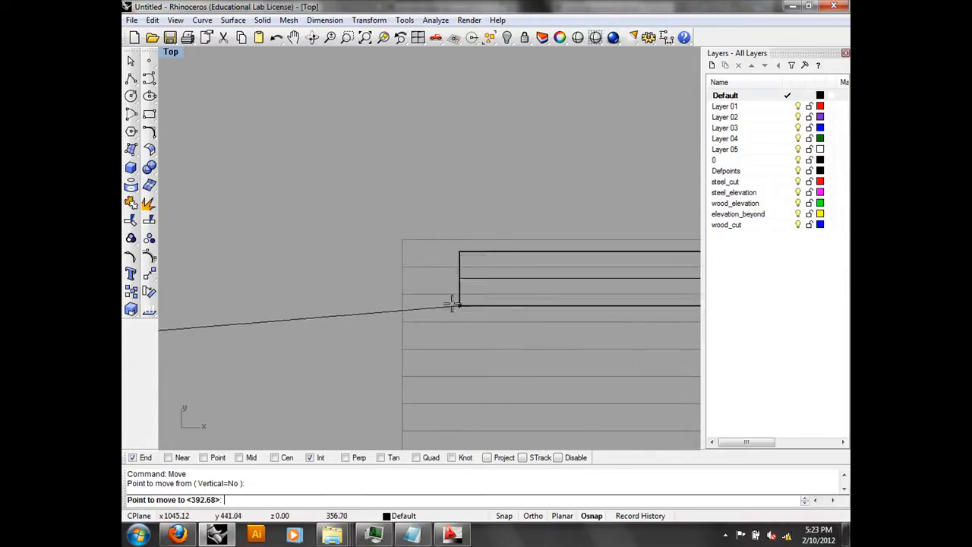
click(403, 294)
Step: Copy the bench member three times side by side toward the columns, filling the width of the slatted bench outline
scroll(405, 292, down, 3)
right_drag(493, 318, 386, 304)
scroll(403, 298, down, 3)
text(copy)
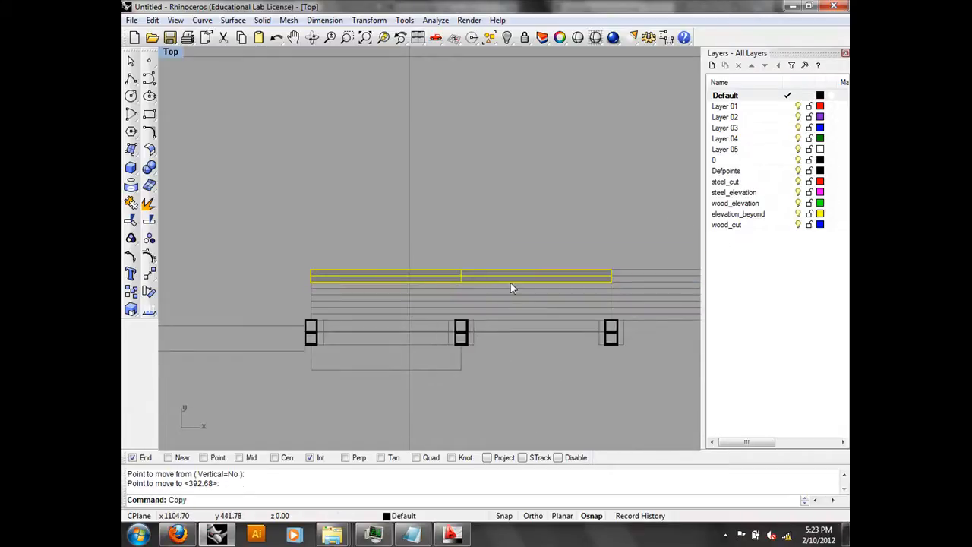
key(Return)
scroll(618, 278, up, 3)
click(601, 262)
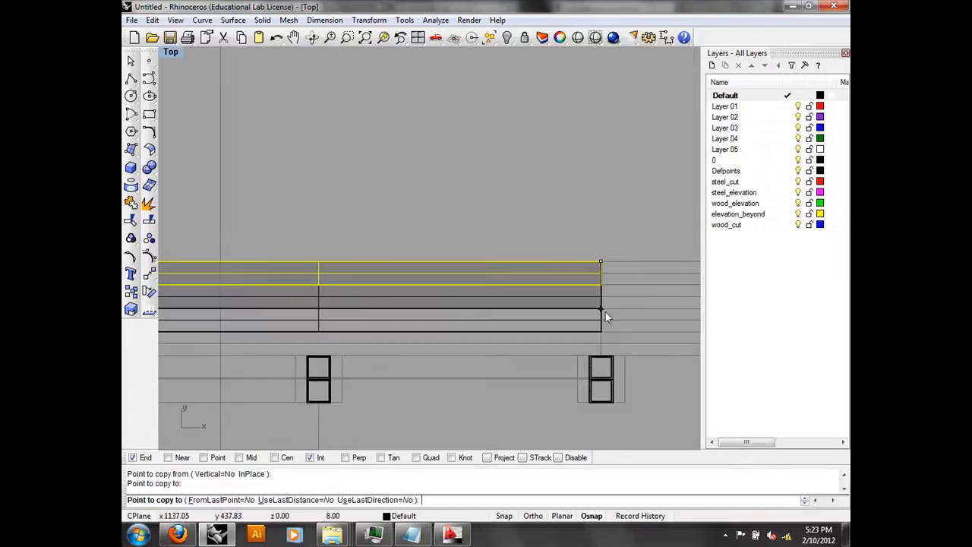
click(601, 308)
click(601, 332)
key(Return)
Step: In the Front view, move all four bench members up from their lower corner to the underside of the wood elevation using SmartTrack, and deselect them
scroll(580, 313, down, 3)
click(490, 276)
click(469, 317)
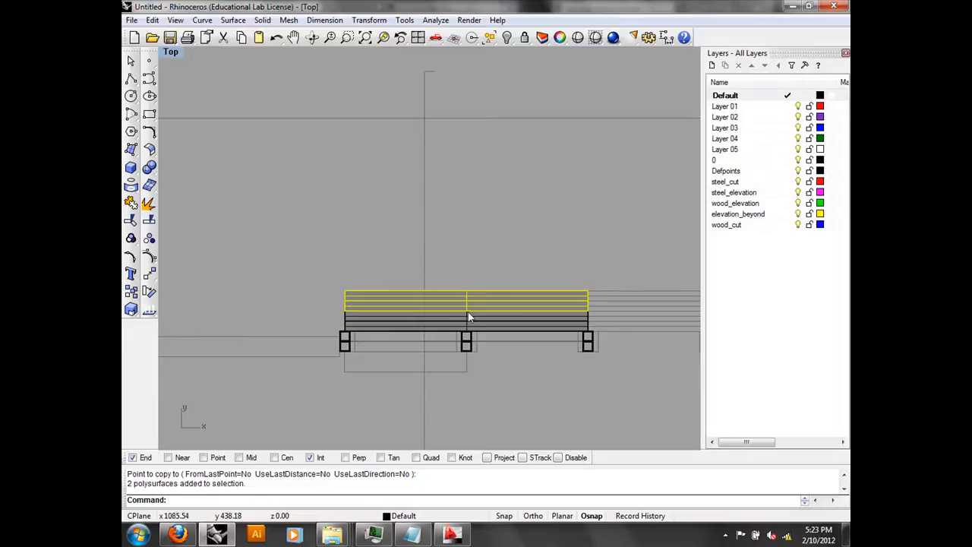
shift+click(531, 322)
shift+click(519, 332)
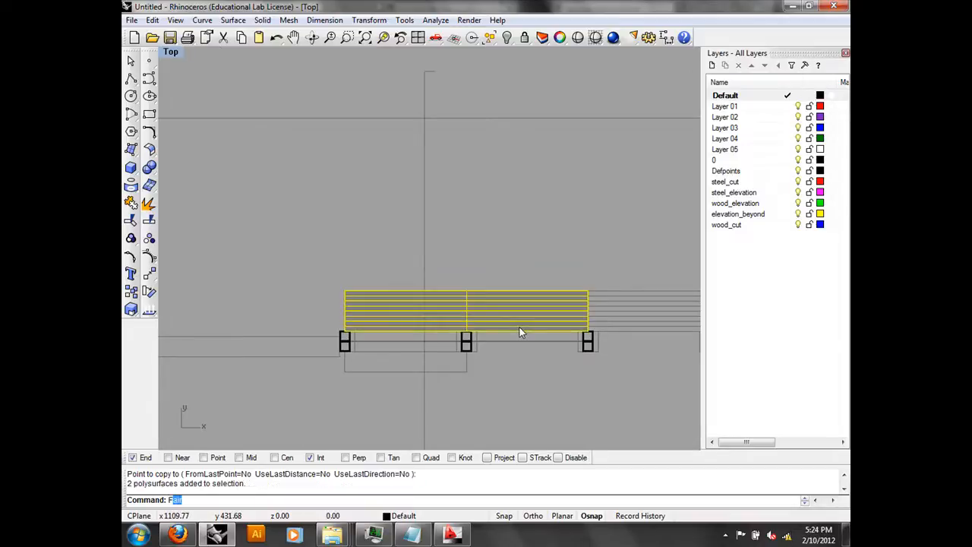
text(Front)
key(Return)
scroll(519, 326, down, 5)
scroll(539, 305, up, 5)
scroll(551, 345, up, 6)
right_drag(563, 342, 552, 342)
text(Move)
key(Return)
scroll(552, 342, up, 3)
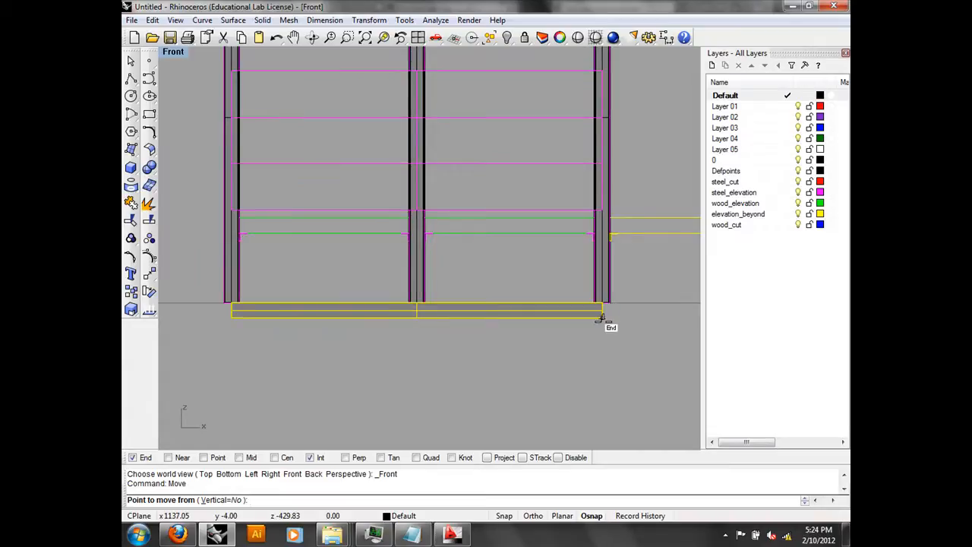
click(602, 318)
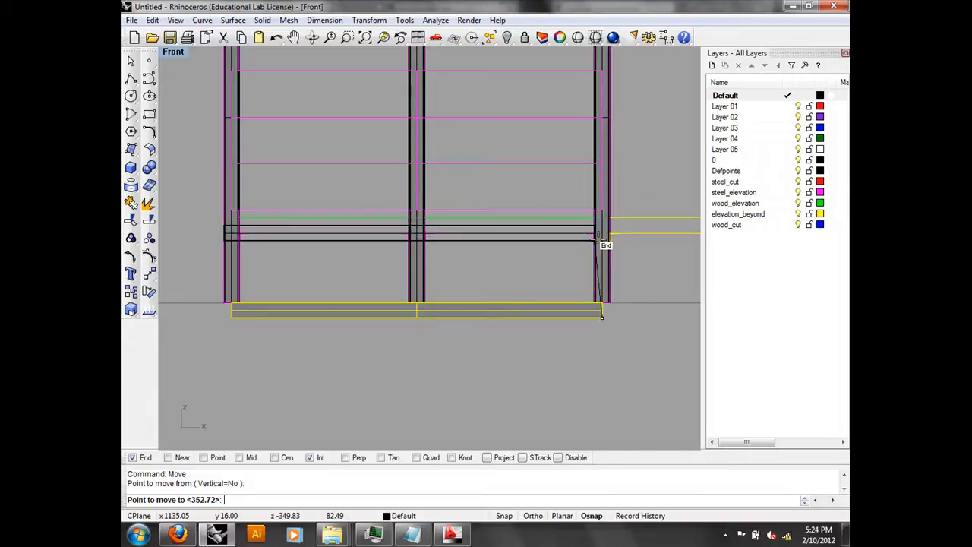
scroll(604, 230, up, 3)
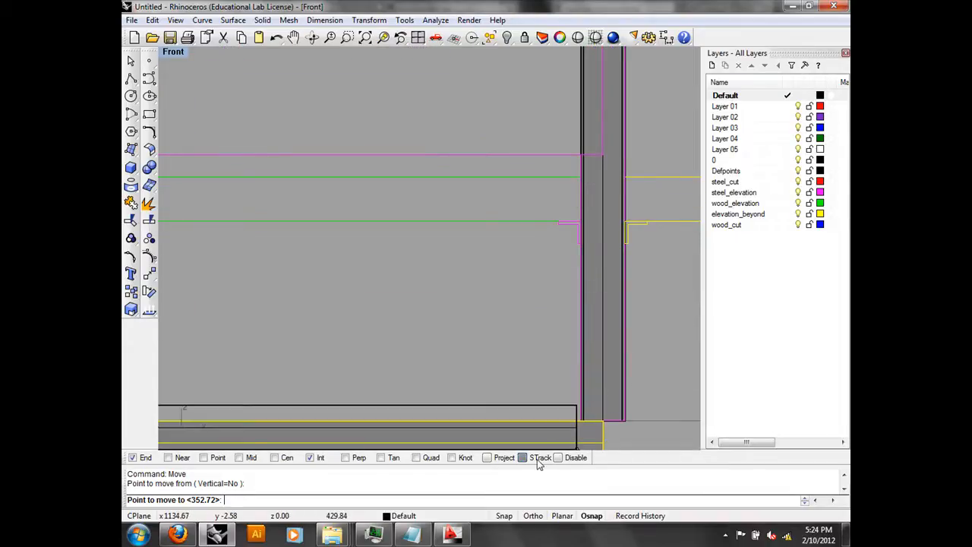
click(602, 221)
scroll(545, 294, down, 6)
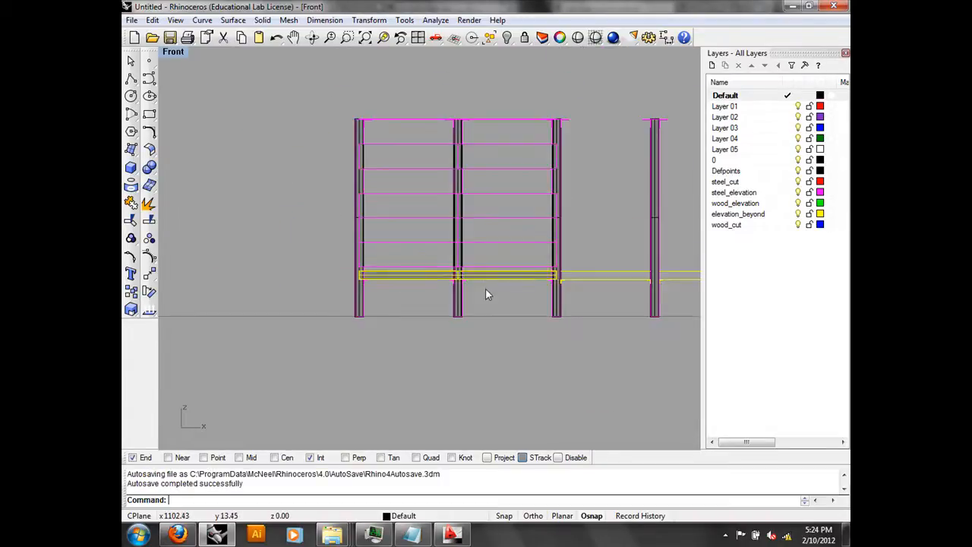
click(173, 52)
click(451, 382)
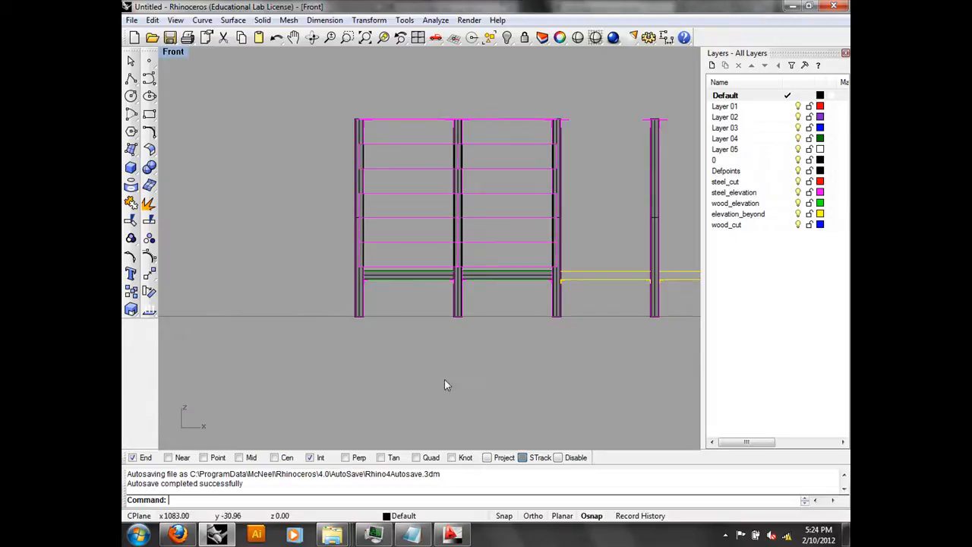
Step: Examine the raised bench's fit against the columns from several angles in the Perspective view
click(171, 55)
mouse_move(239, 207)
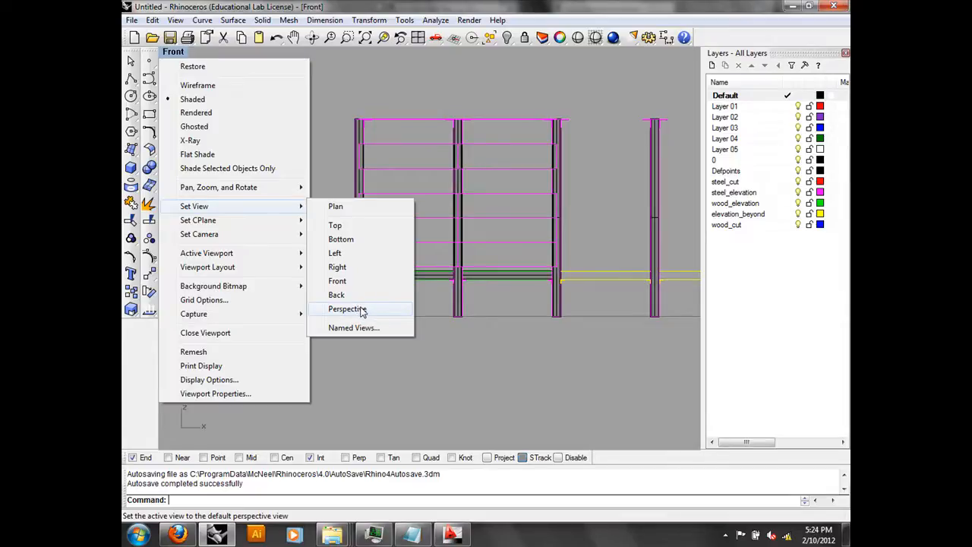
click(347, 309)
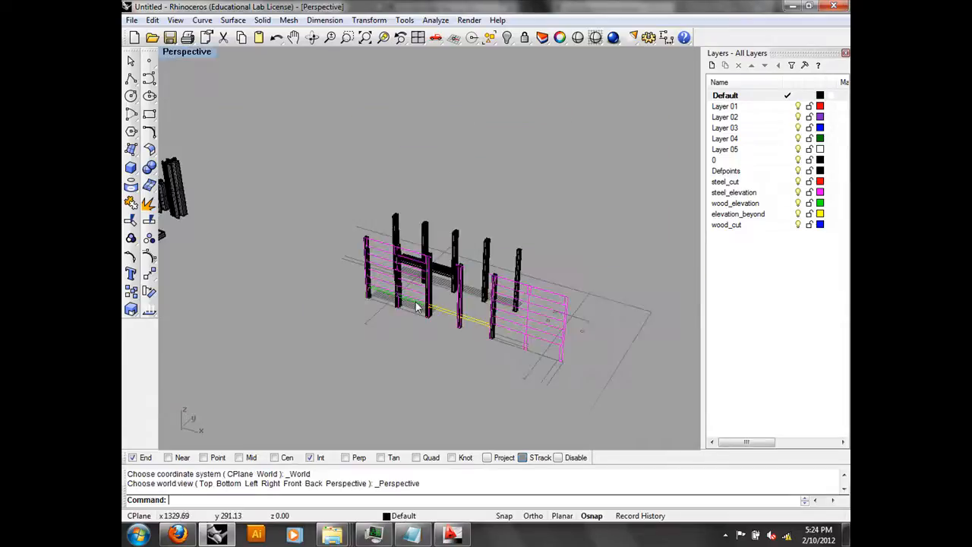
right_drag(419, 306, 356, 222)
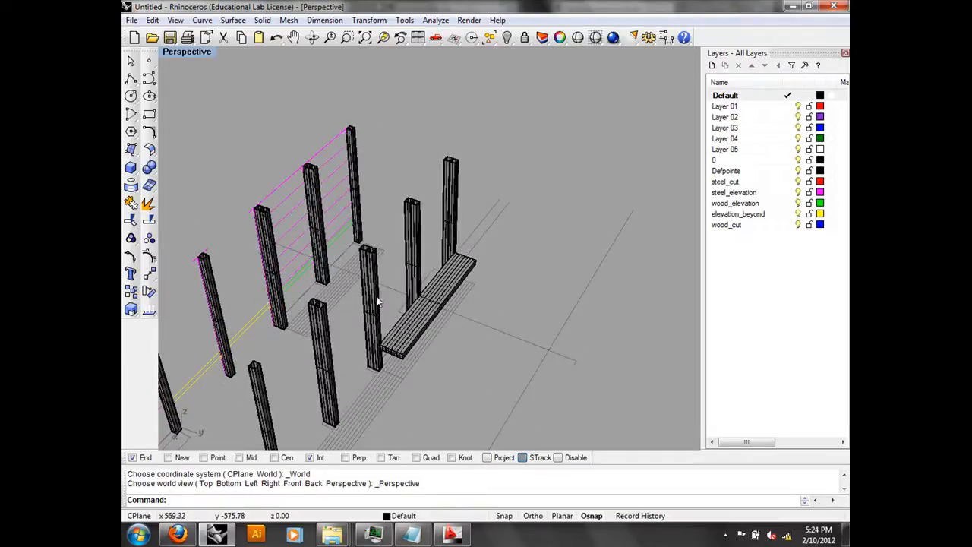
right_drag(404, 326, 348, 286)
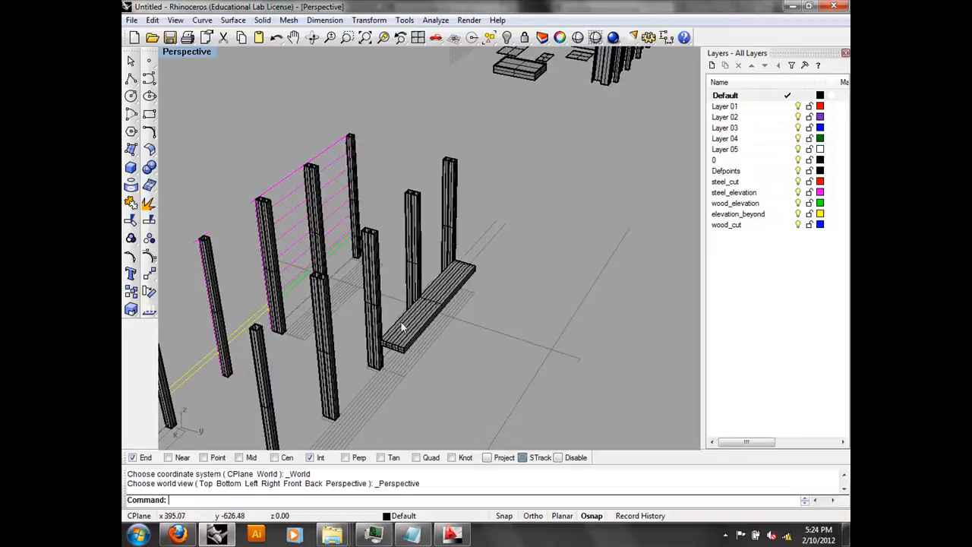
right_drag(397, 321, 419, 335)
right_drag(449, 307, 483, 362)
right_drag(525, 329, 480, 304)
Step: In the Top view, copy the four bench members to the adjoining slatted outline in the same row and to the separate slatted outline opposite
text(Top)
key(Return)
scroll(522, 333, down, 4)
drag(429, 219, 427, 219)
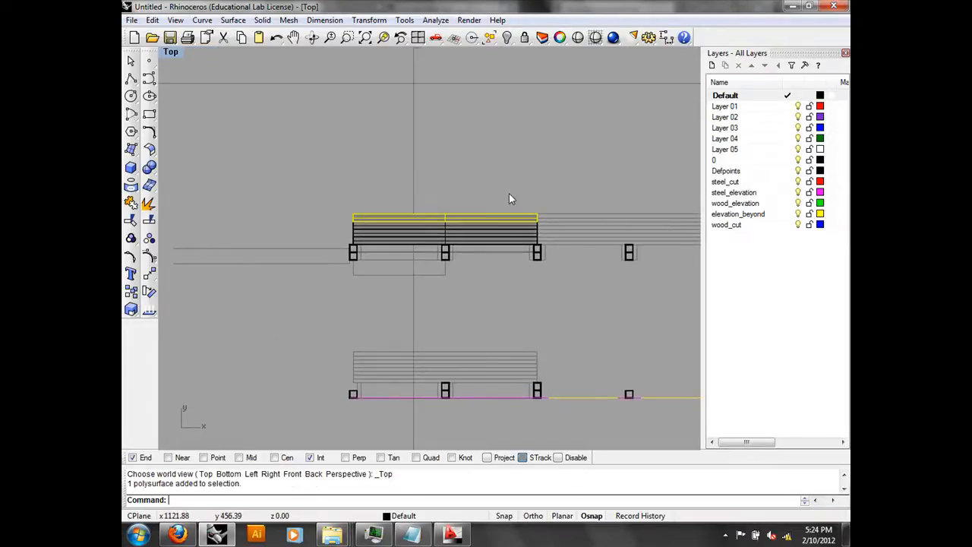
key(Escape)
drag(336, 150, 336, 150)
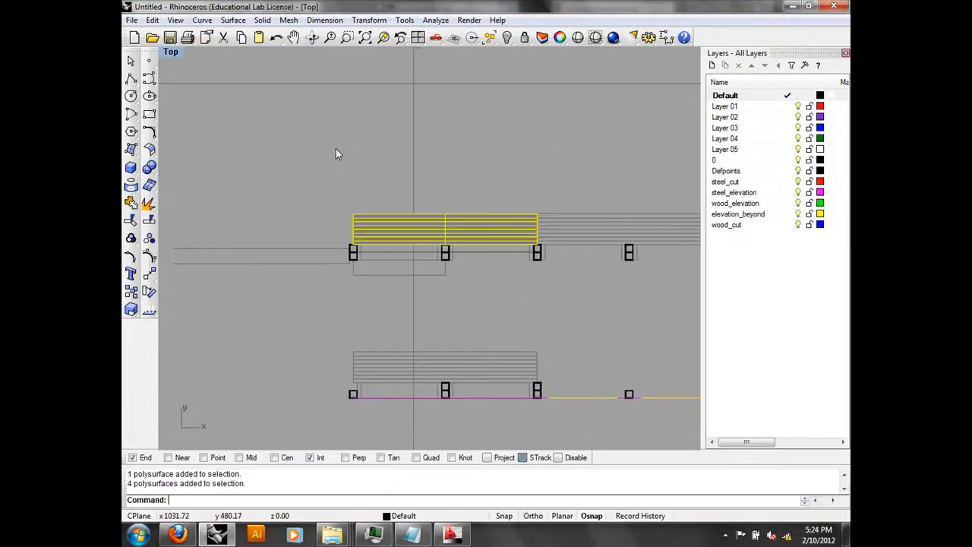
key(Return)
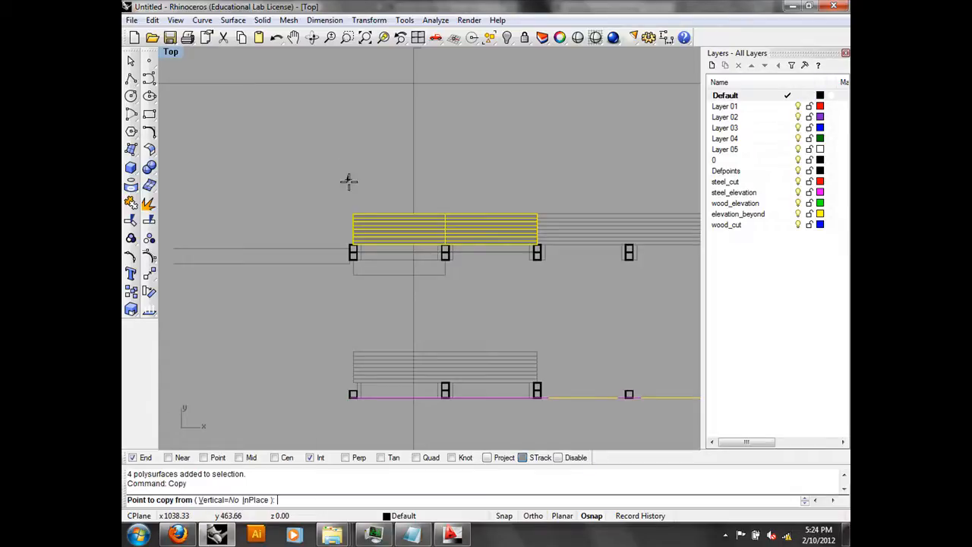
click(354, 217)
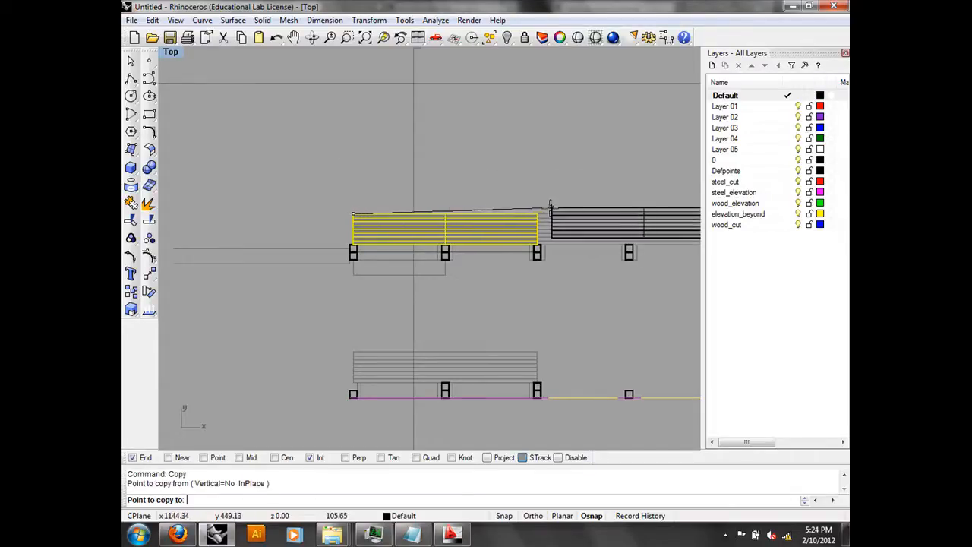
click(352, 354)
key(Return)
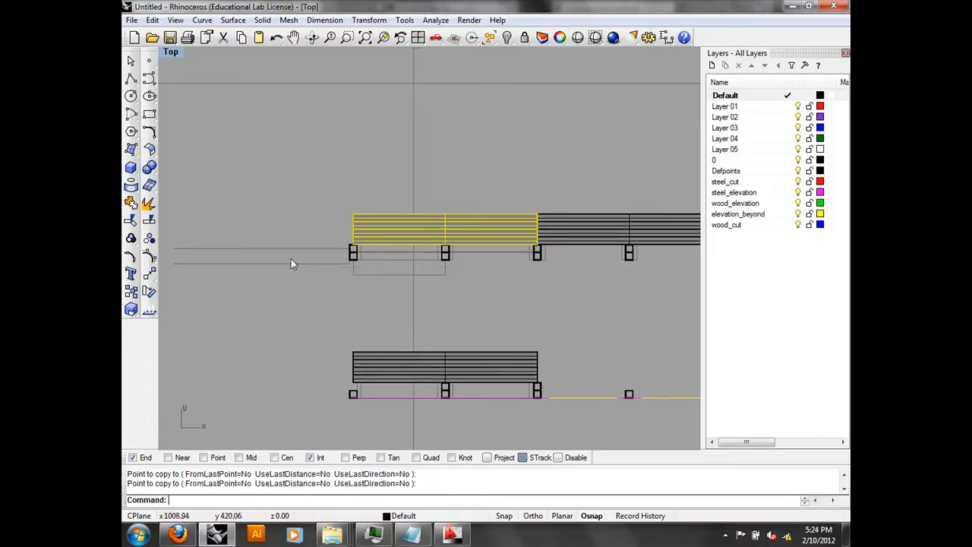
Step: In the Perspective view, move the separate bench copy's four members straight up with Vertical=Yes until its lower corner matches the long bench's underside
click(171, 51)
mouse_move(228, 206)
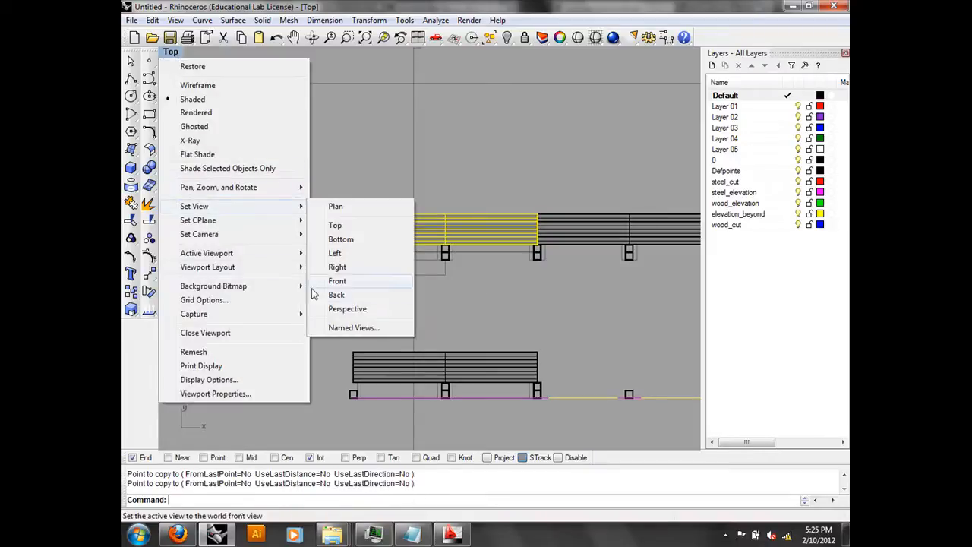
click(345, 308)
right_drag(553, 290, 471, 311)
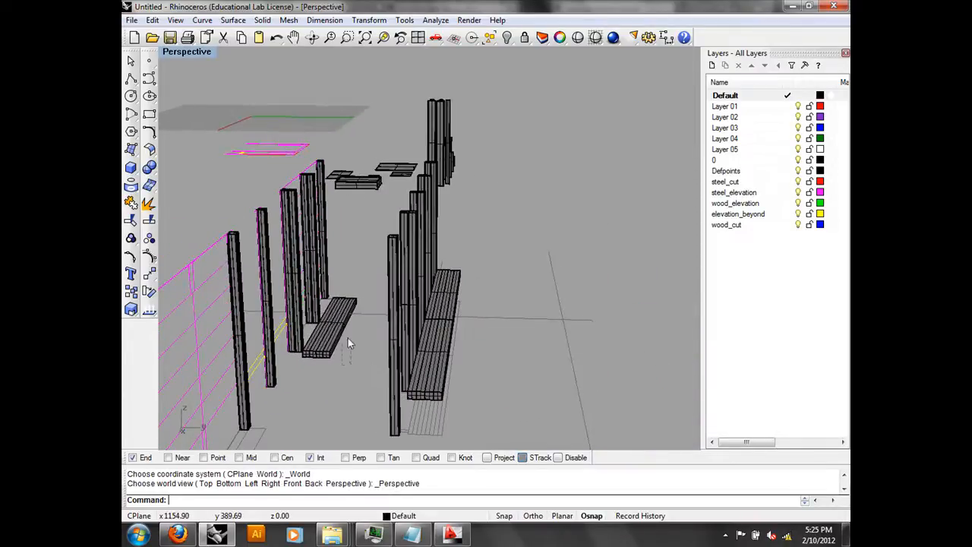
click(346, 342)
right_drag(346, 341, 352, 337)
text(ove)
key(Return)
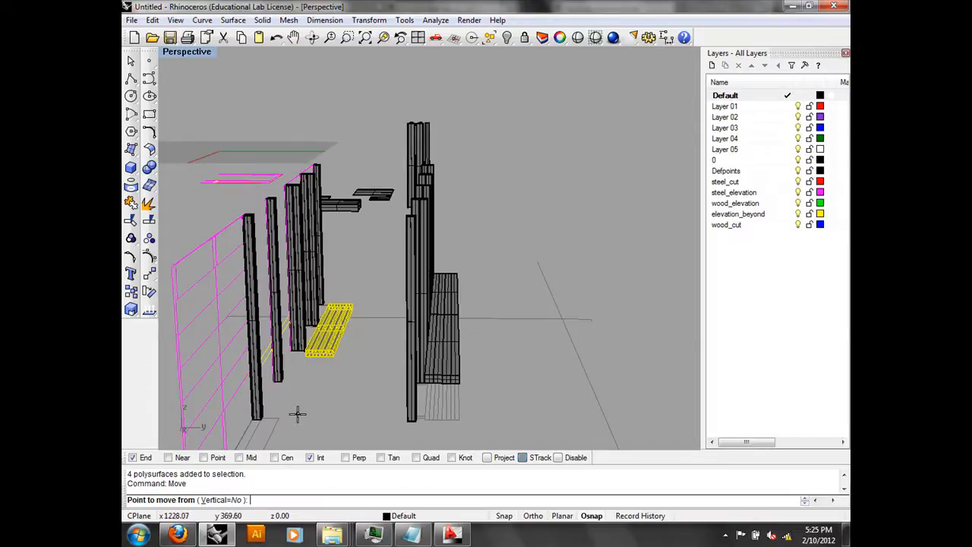
click(226, 499)
right_drag(341, 392, 363, 386)
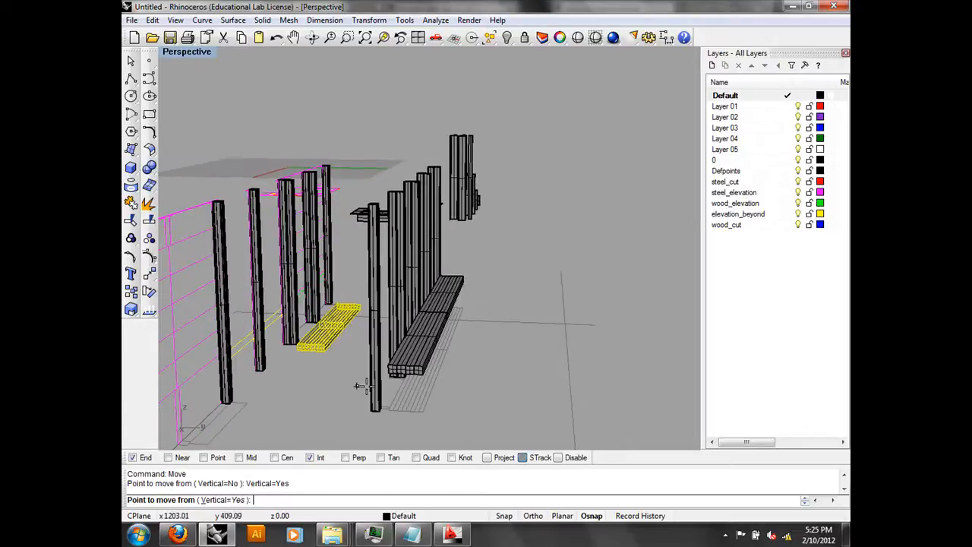
click(324, 350)
right_drag(417, 374, 458, 335)
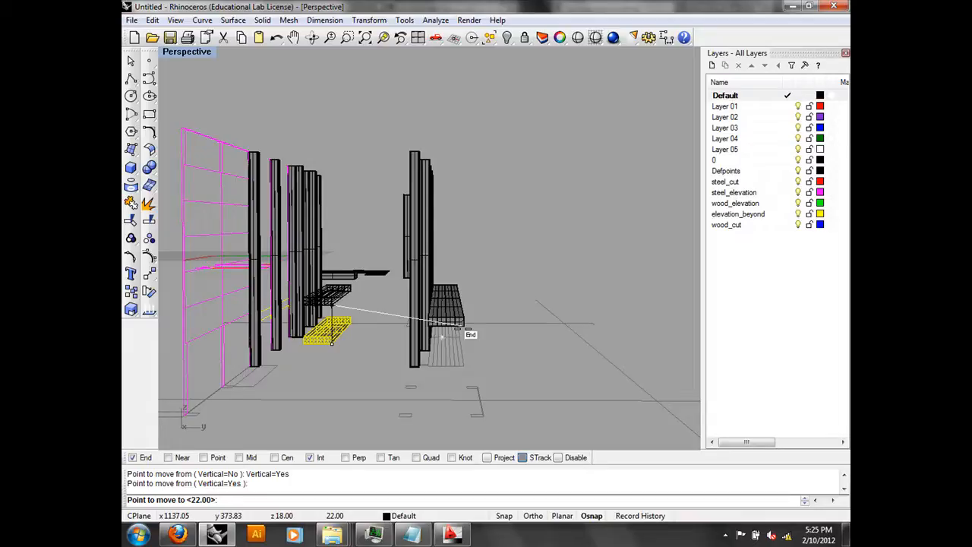
right_drag(462, 320, 445, 328)
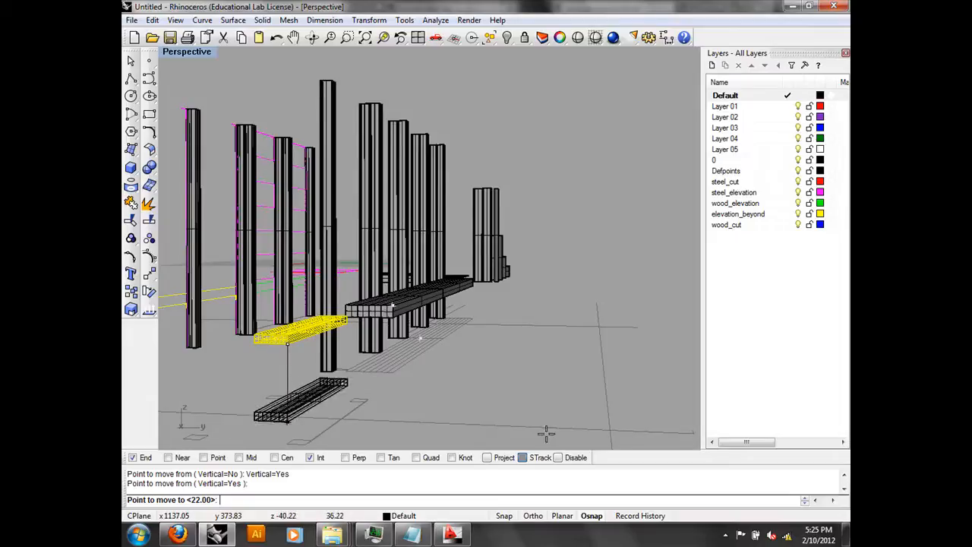
right_drag(463, 365, 494, 376)
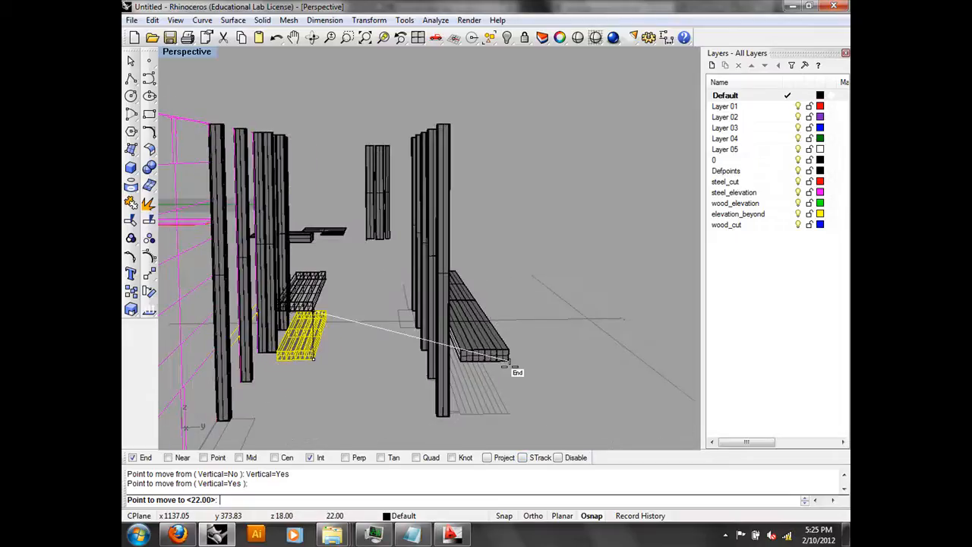
click(507, 362)
Step: Review the two benches among the columns and open the file finished-kiosk model from the class demo folder
right_drag(512, 360, 320, 260)
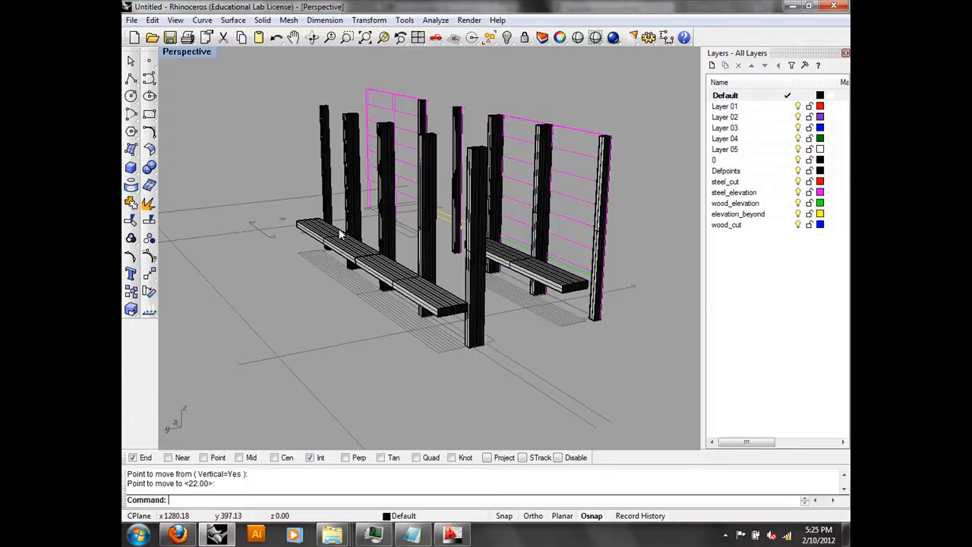
right_drag(342, 234, 464, 339)
right_drag(405, 284, 365, 228)
click(131, 20)
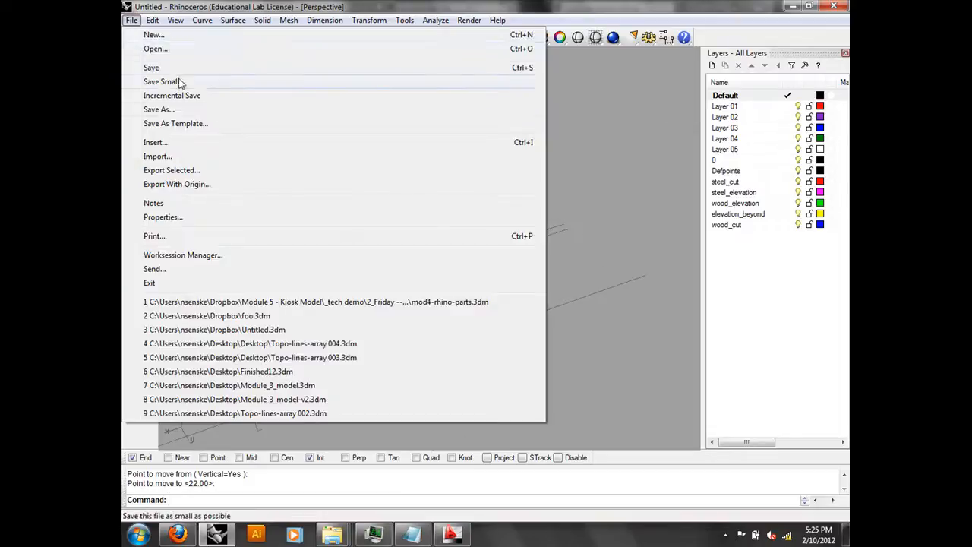
click(155, 49)
click(496, 294)
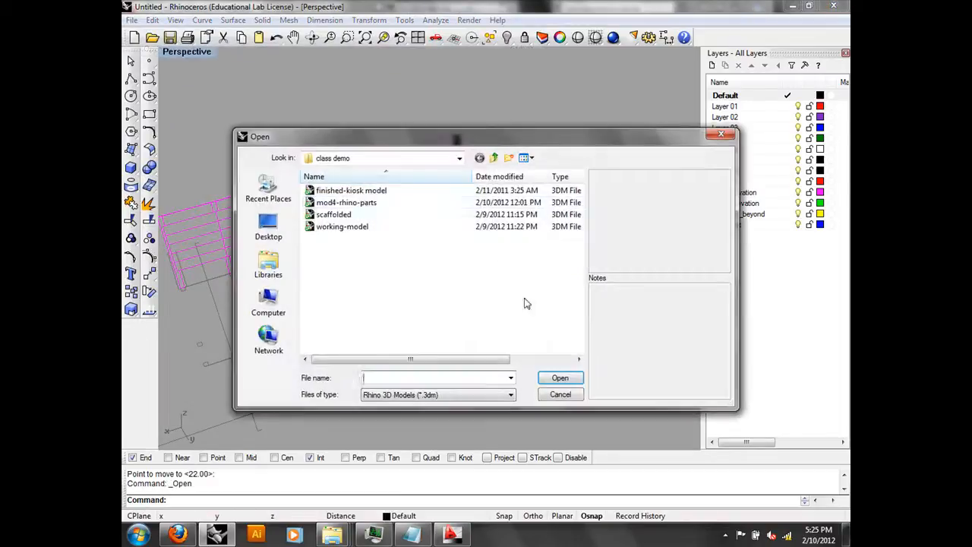
double_click(378, 192)
Step: Copy the end bay's bench, slatted panel, post and low wall to the empty area away from the finished kiosk
right_drag(410, 282, 451, 283)
scroll(457, 261, up, 3)
scroll(448, 263, down, 4)
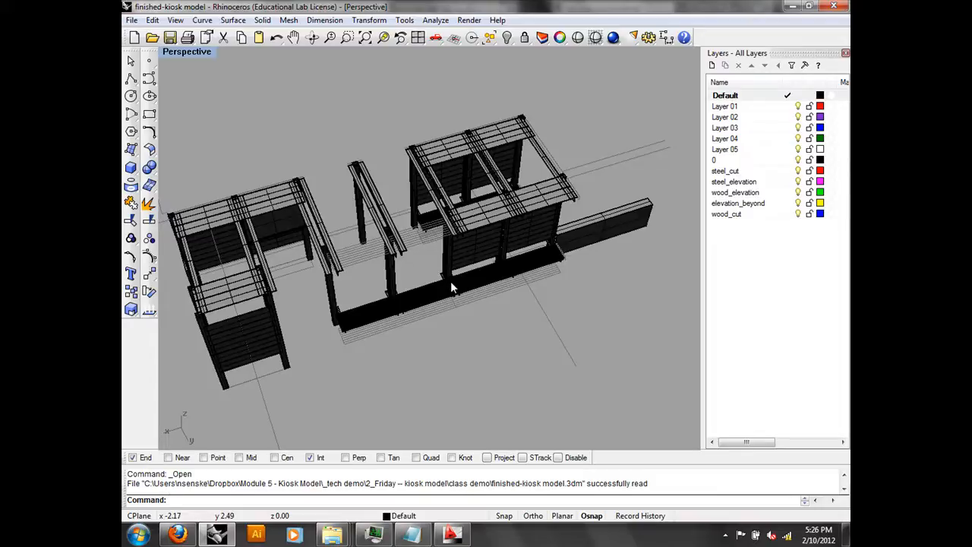
drag(573, 308, 525, 221)
shift+right_drag(621, 300, 401, 301)
text(copy)
key(Return)
scroll(534, 305, down, 2)
scroll(540, 304, down, 2)
click(242, 300)
click(439, 231)
key(Return)
Step: Delete the low solid wall from the copied bay so that the post and bench end are exposed
scroll(500, 210, up, 5)
click(407, 133)
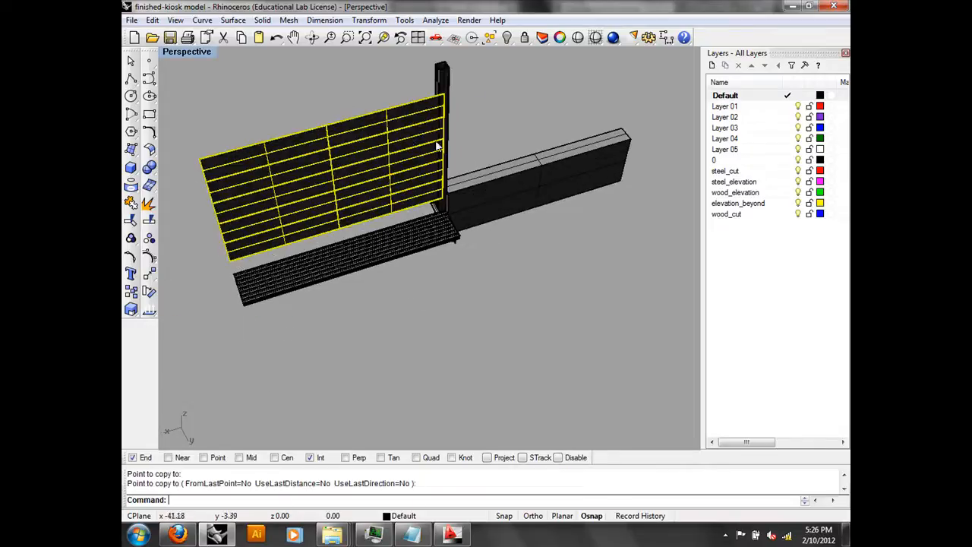
right_drag(436, 147, 296, 127)
scroll(547, 247, up, 3)
click(628, 332)
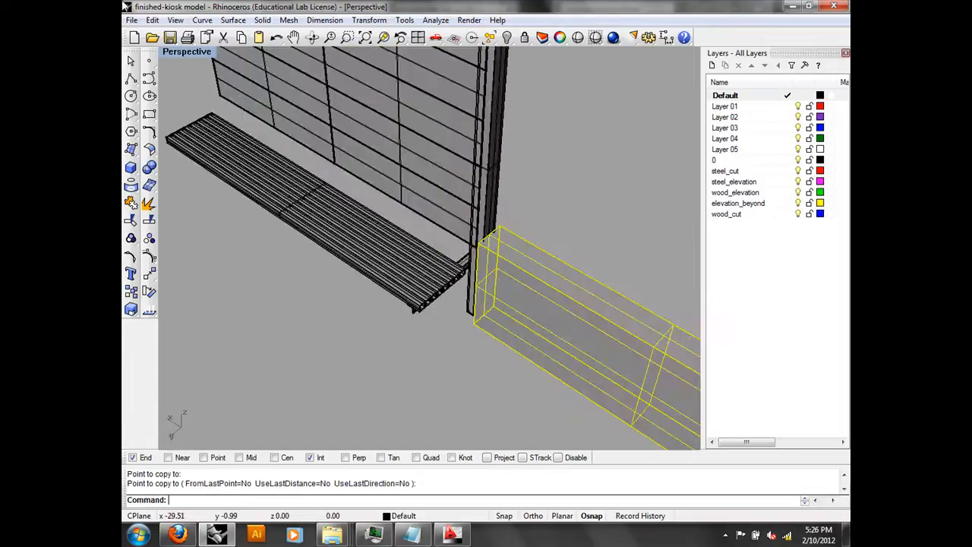
click(152, 20)
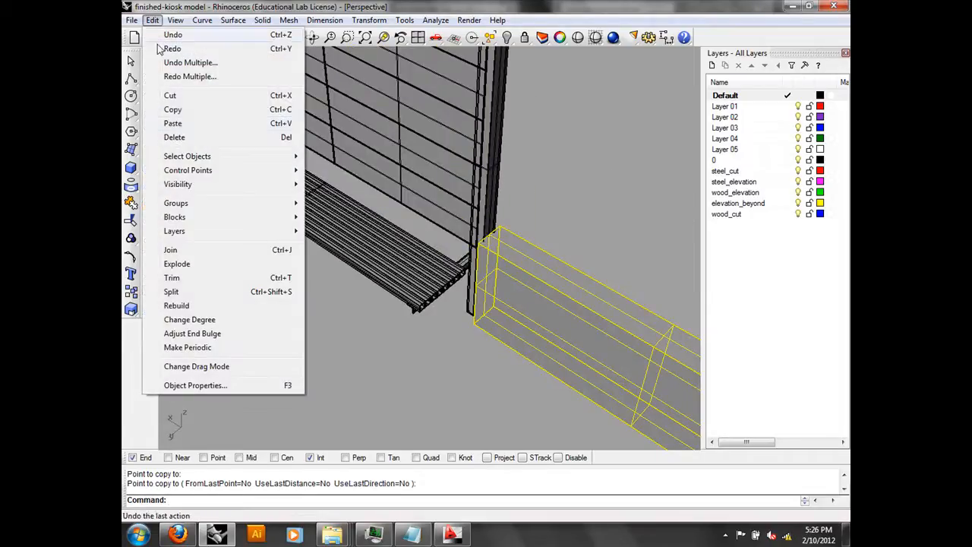
click(175, 137)
Step: Examine from below how the steel bracket supports the bench at the hollow post, and view the whole finished kiosk
scroll(183, 140, down, 1)
right_drag(548, 269, 590, 122)
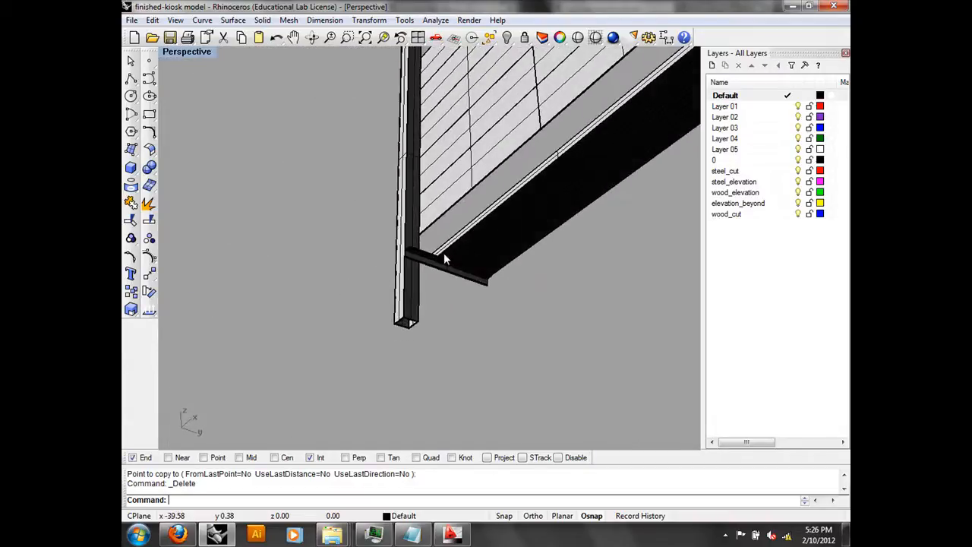
scroll(445, 254, up, 2)
shift+right_drag(444, 254, 486, 184)
scroll(492, 169, up, 2)
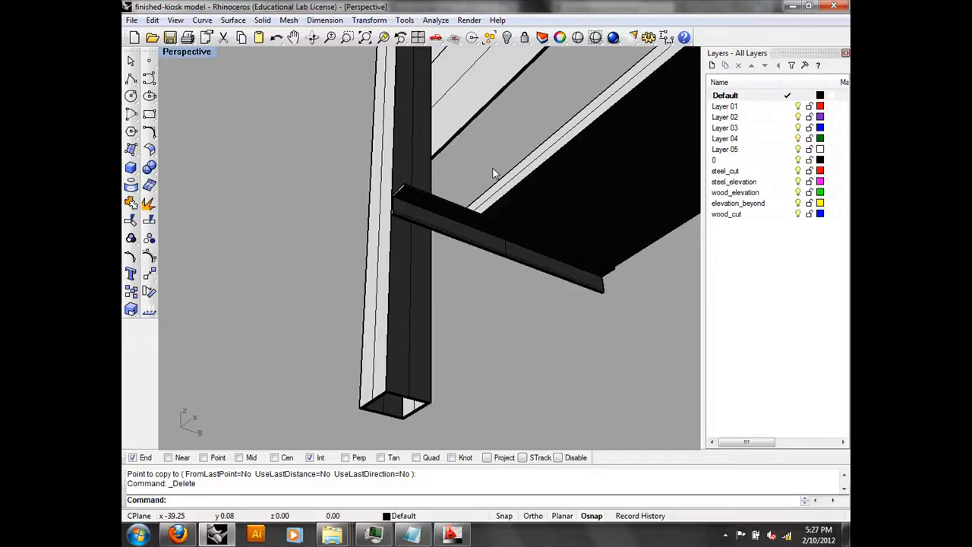
scroll(523, 110, down, 2)
scroll(522, 110, down, 8)
right_drag(523, 109, 523, 221)
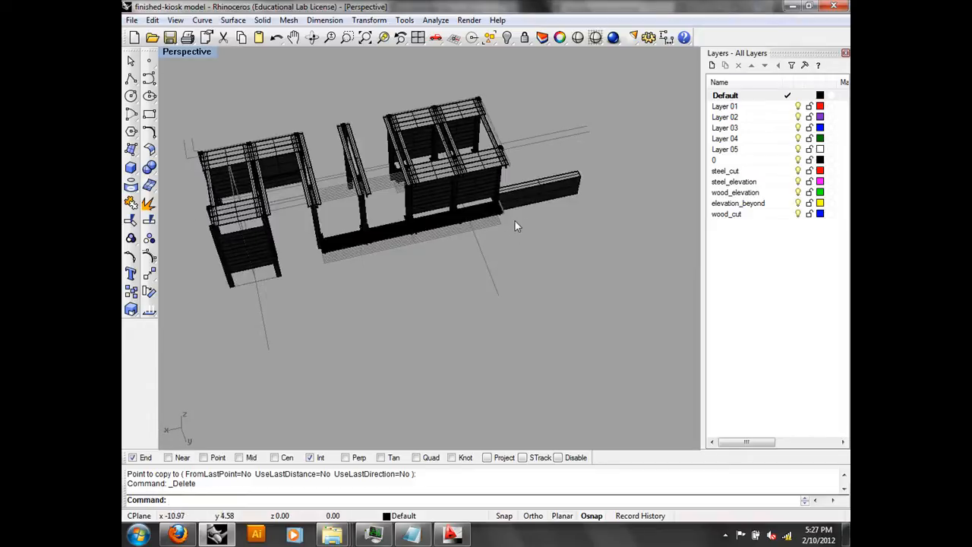